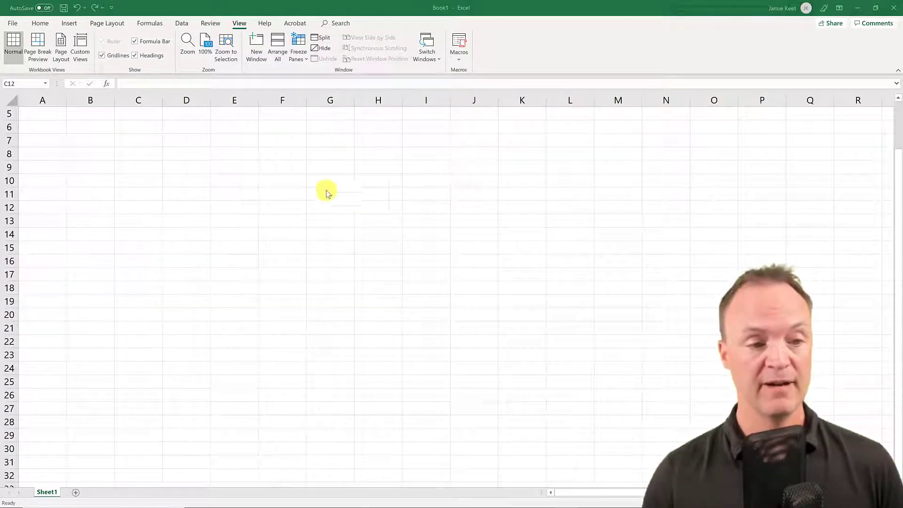
- Enter Monday in C12, autofill the weekday series down to C19, and fit column C's width to its contents
{"action": "left_click", "coordinate": [131, 194]}
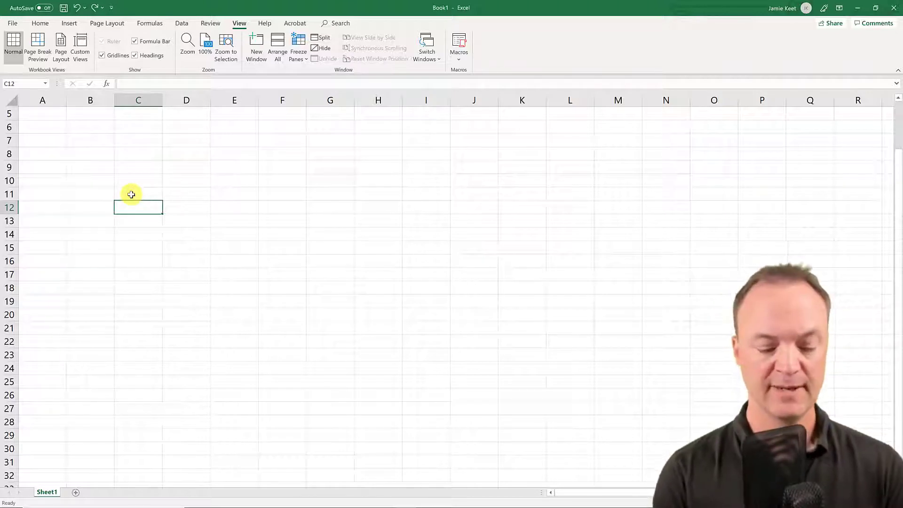
{"action": "type", "text": "Monday"}
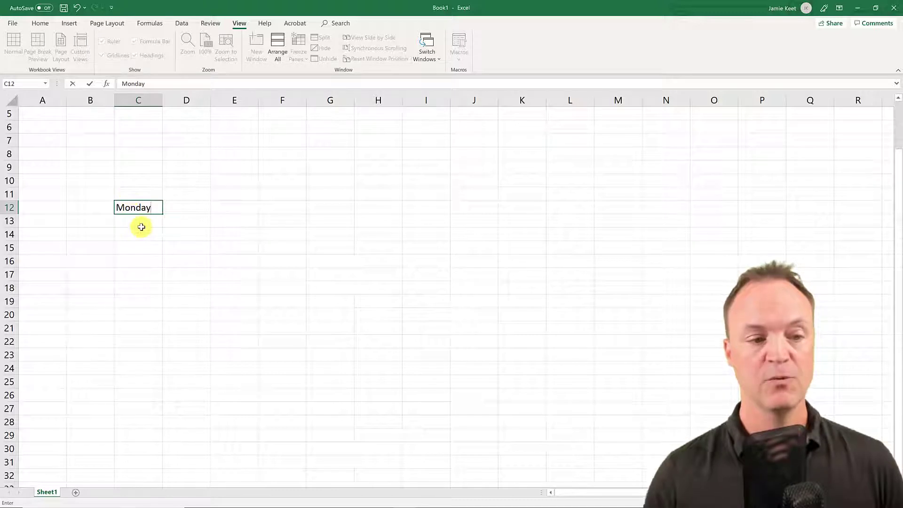
{"action": "key", "text": "Return"}
{"action": "left_click", "coordinate": [135, 212]}
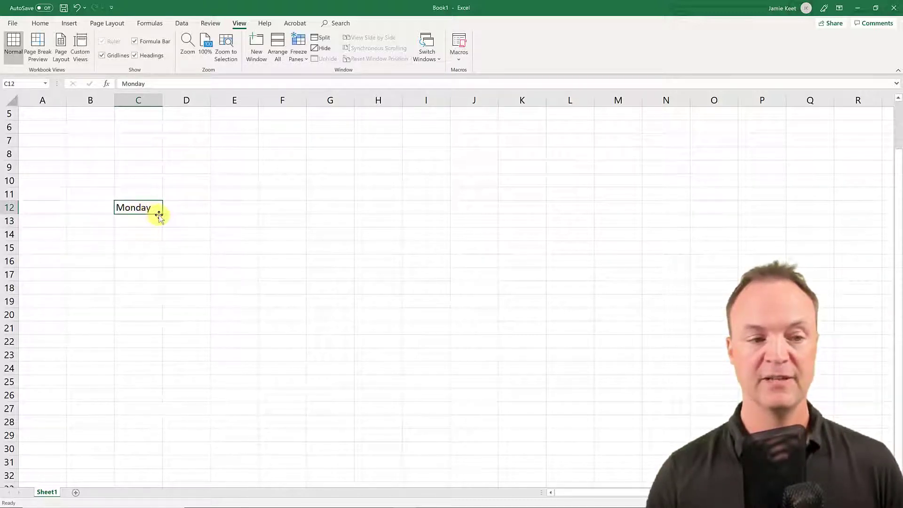
{"action": "left_click_drag", "start_coordinate": [162, 214], "coordinate": [154, 304]}
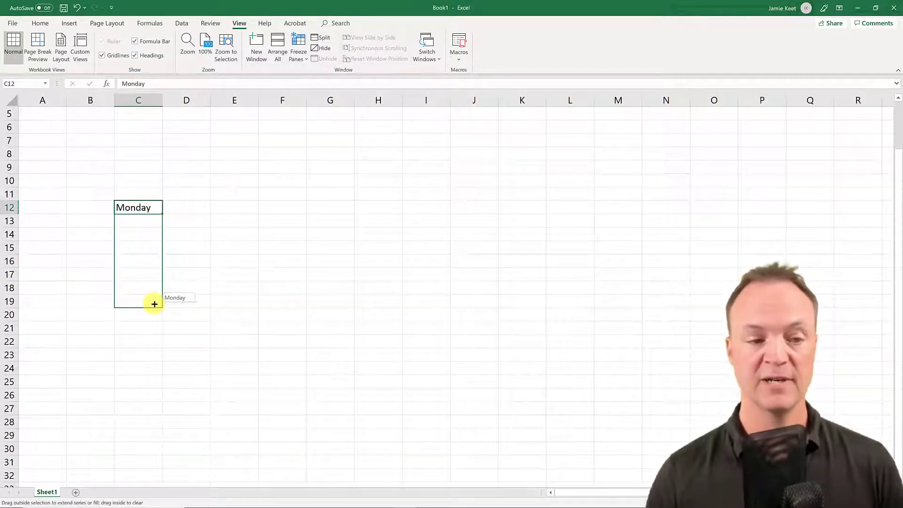
{"action": "left_click_drag", "start_coordinate": [155, 304], "coordinate": [155, 305]}
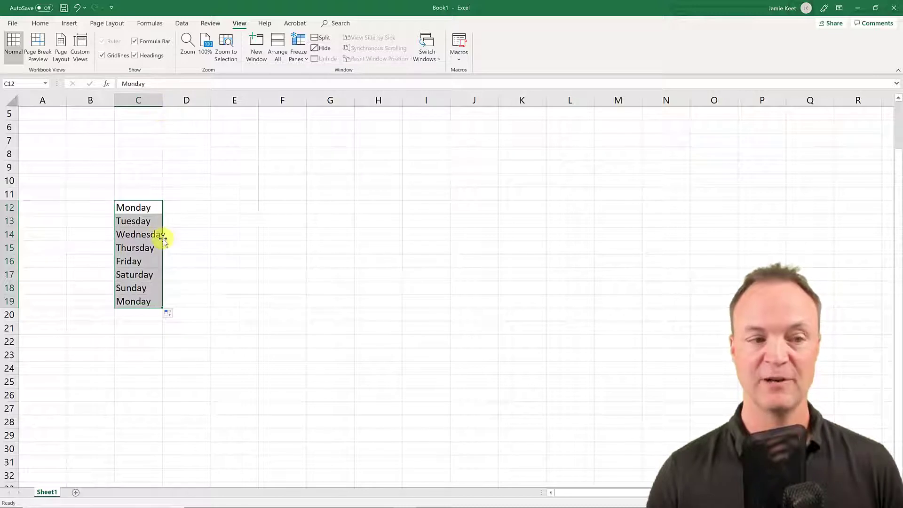
{"action": "double_click", "coordinate": [162, 101]}
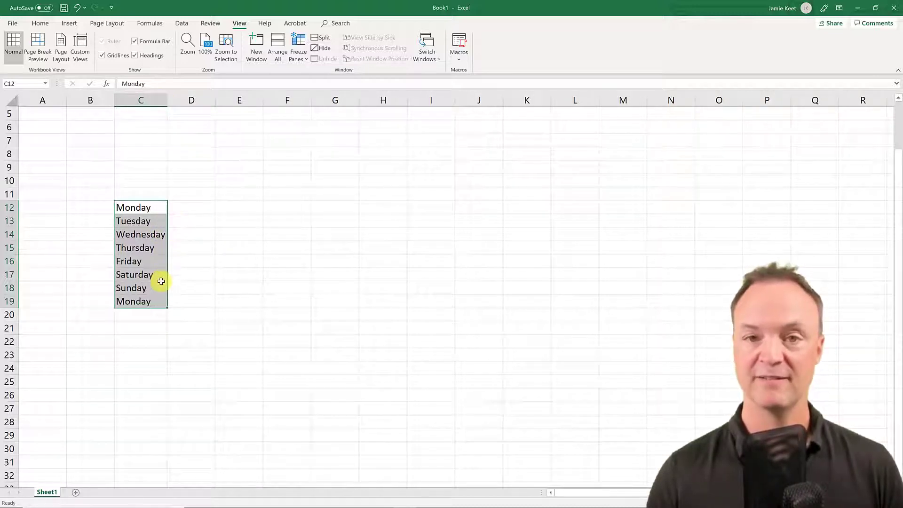
- Enter the abbreviated weekday Mon in D12 and autofill the series down to D19
{"action": "left_click", "coordinate": [202, 207]}
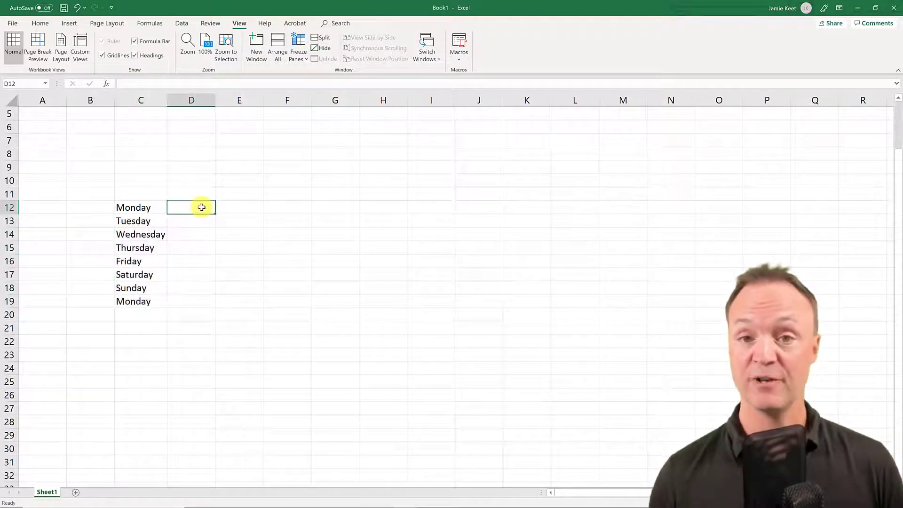
{"action": "type", "text": "Mon"}
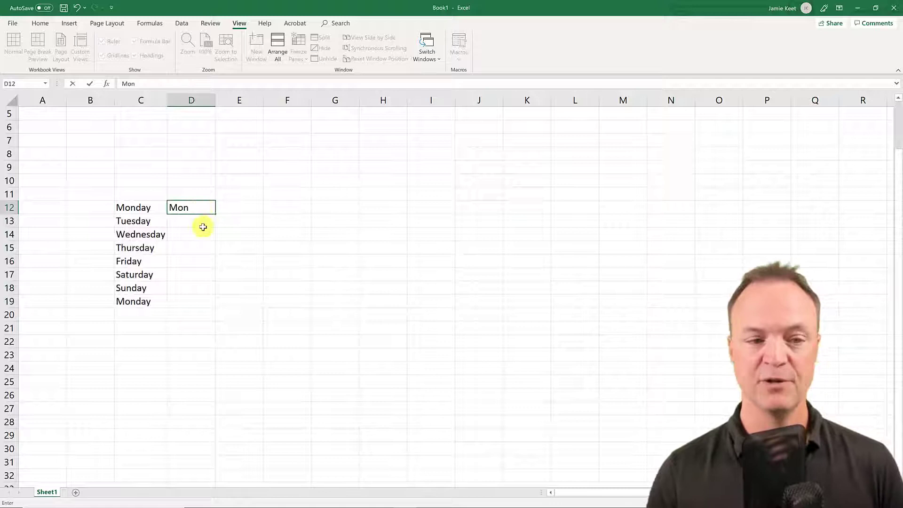
{"action": "key", "text": "Return"}
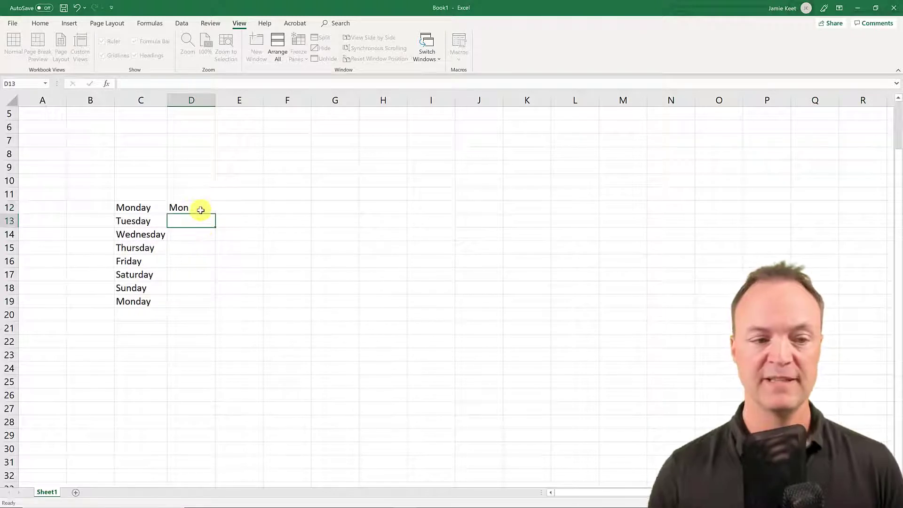
{"action": "left_click", "coordinate": [201, 207]}
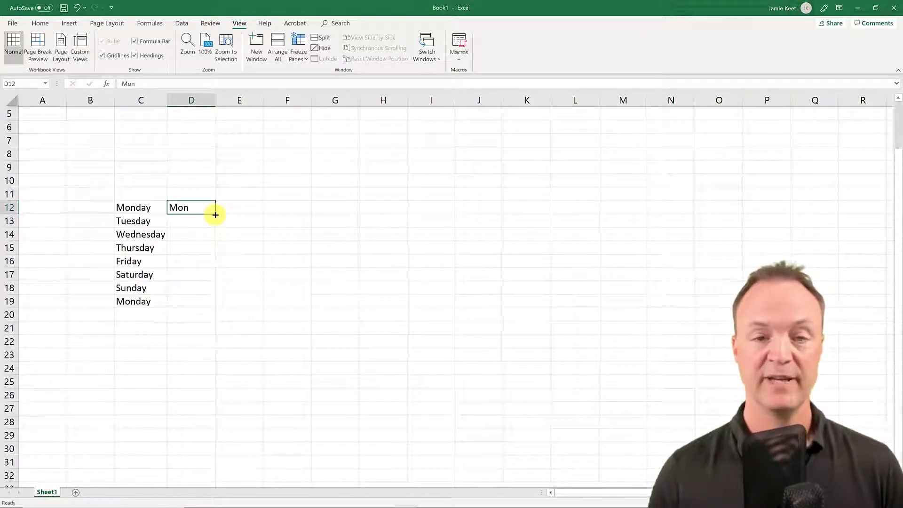
{"action": "left_click_drag", "start_coordinate": [215, 215], "coordinate": [200, 306]}
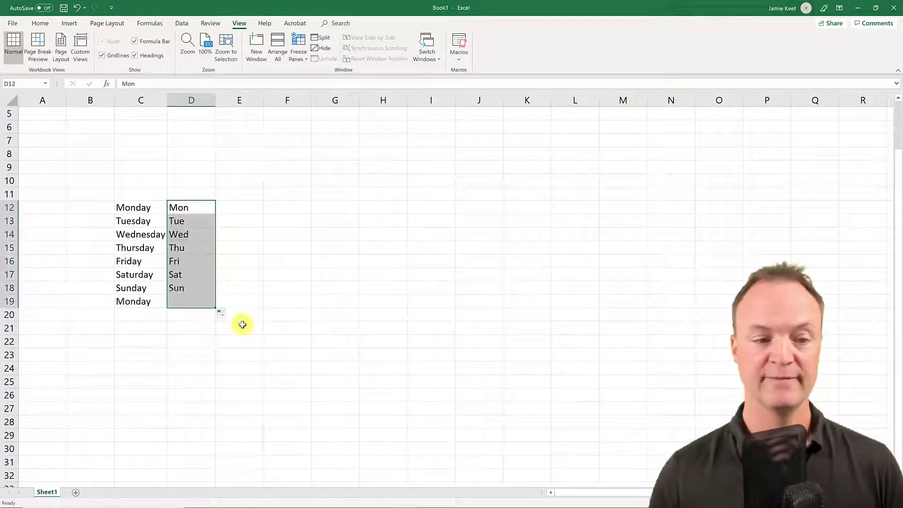
- Enter the abbreviated month Jan in E12 and autofill the month series down to E19
{"action": "left_click", "coordinate": [248, 208]}
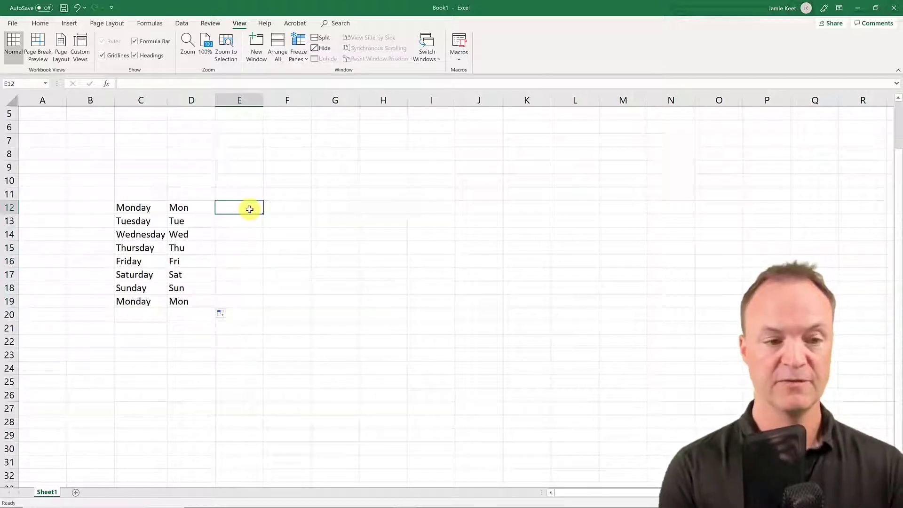
{"action": "type", "text": "Jan"}
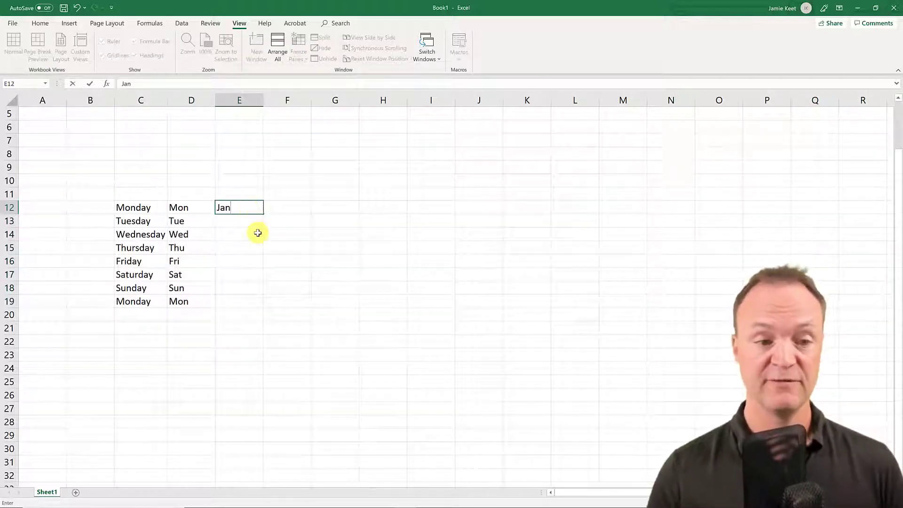
{"action": "key", "text": "Return"}
{"action": "left_click", "coordinate": [254, 209]}
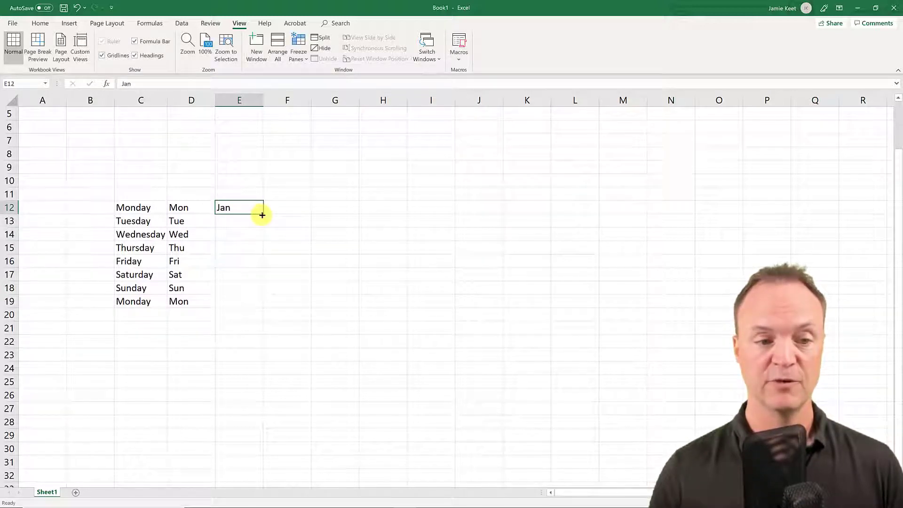
{"action": "left_click_drag", "start_coordinate": [262, 215], "coordinate": [255, 308]}
{"action": "left_click", "coordinate": [352, 331]}
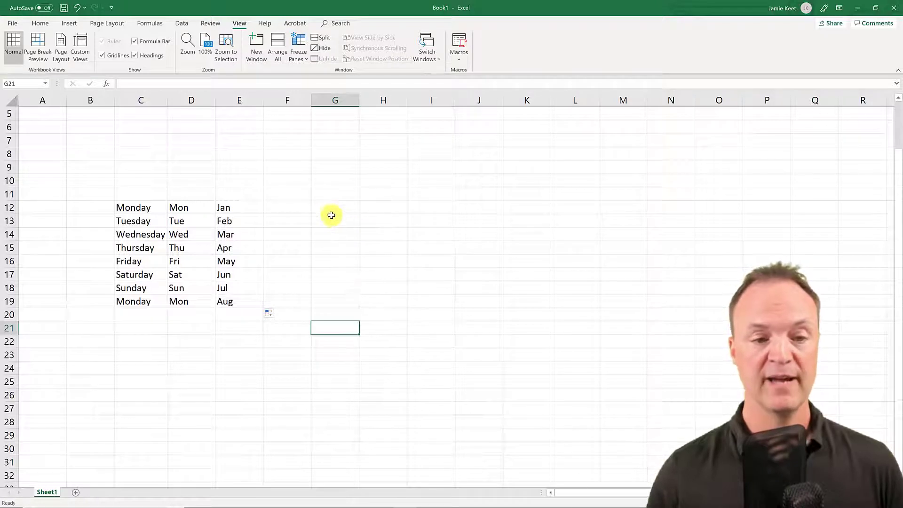
- Enter Mon in F12, autofill the weekdays across row 12 to J12, and clear the filled cells
{"action": "left_click", "coordinate": [303, 210]}
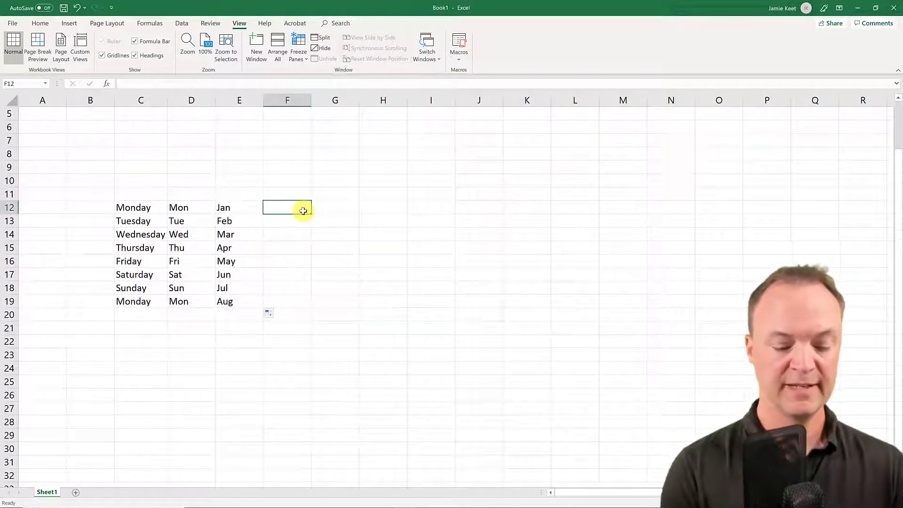
{"action": "type", "text": "Mon"}
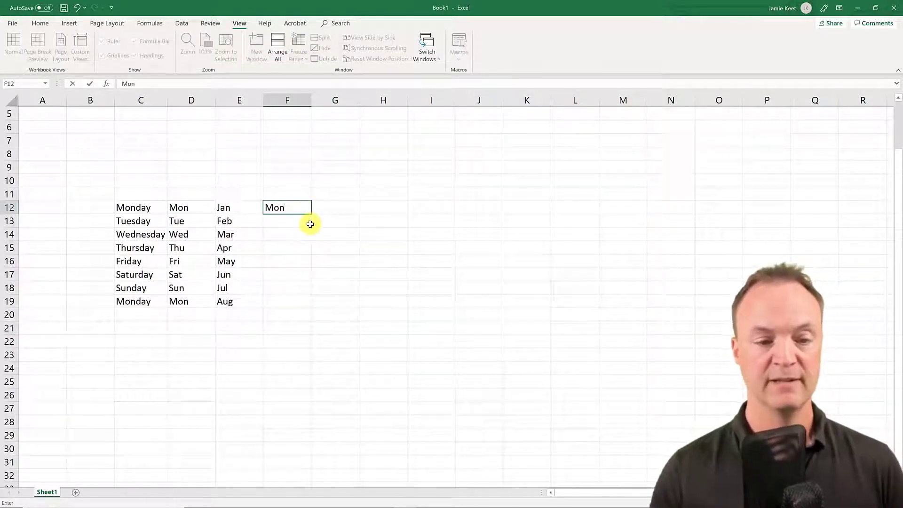
{"action": "key", "text": "Return"}
{"action": "left_click", "coordinate": [297, 209]}
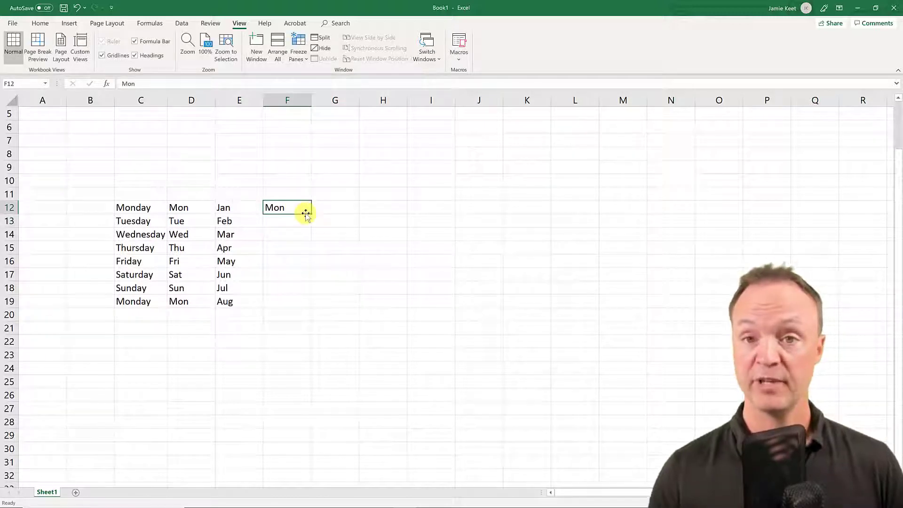
{"action": "left_click_drag", "start_coordinate": [312, 214], "coordinate": [465, 260]}
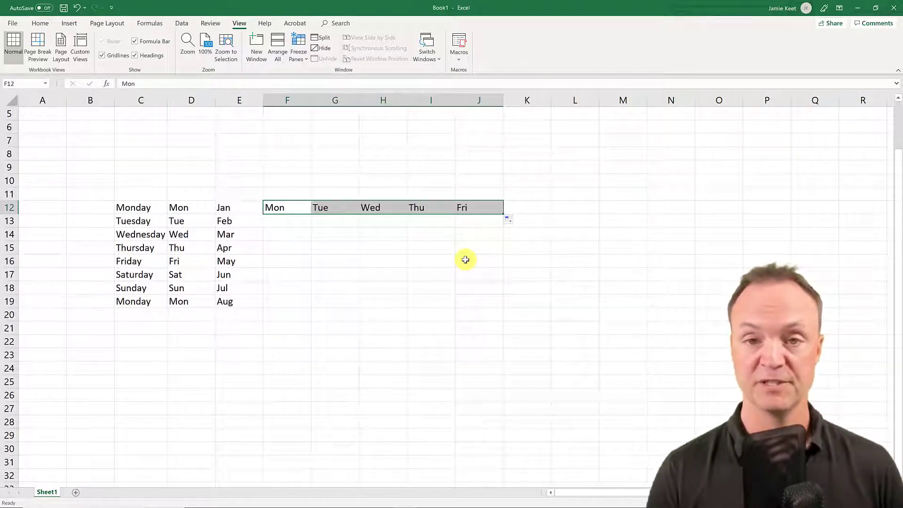
{"action": "key", "text": "Delete"}
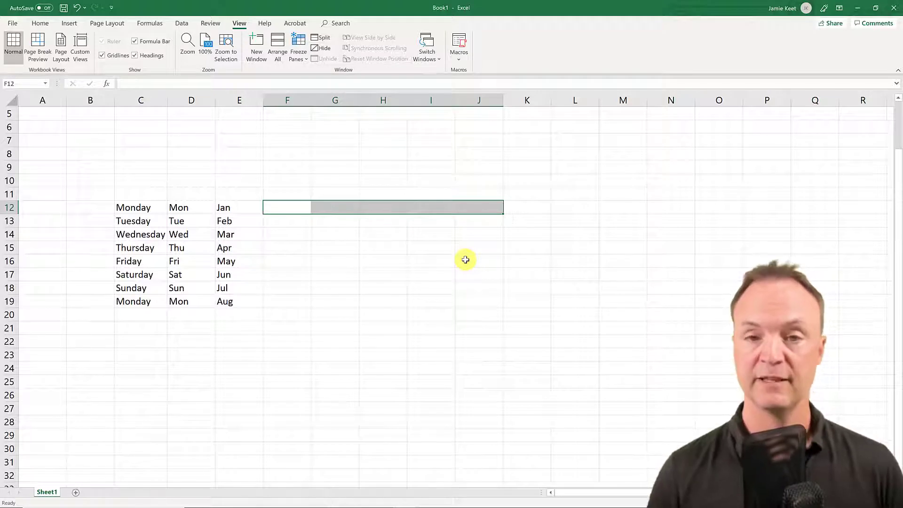
- Enter the number 1 in F12 and autofill from that single cell down to F19
{"action": "left_click", "coordinate": [291, 208]}
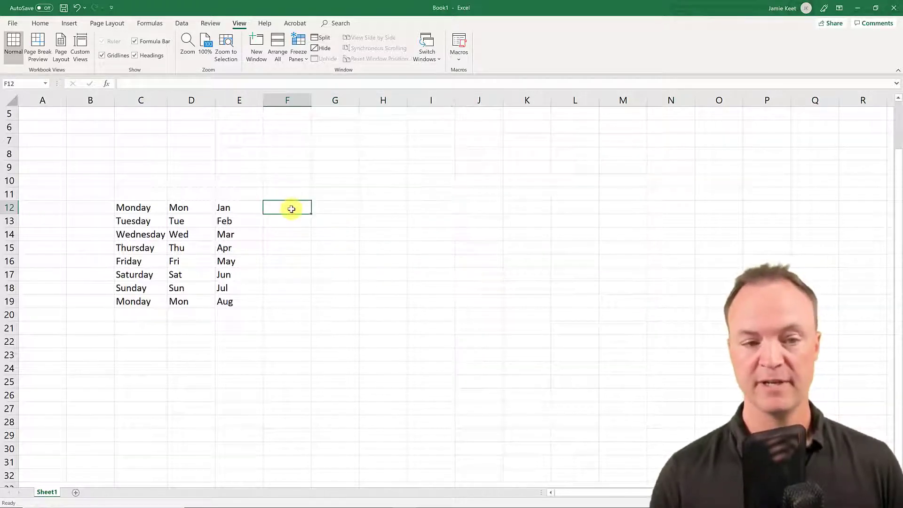
{"action": "type", "text": "1"}
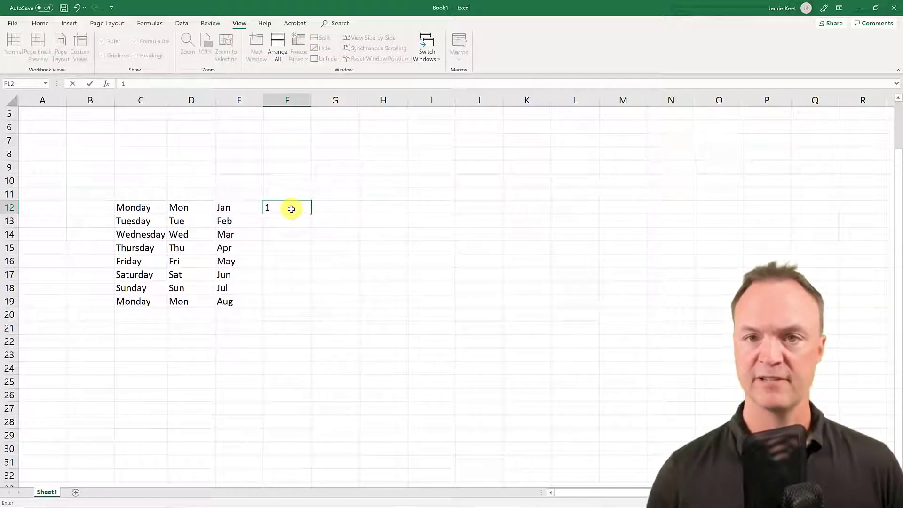
{"action": "left_click", "coordinate": [286, 210]}
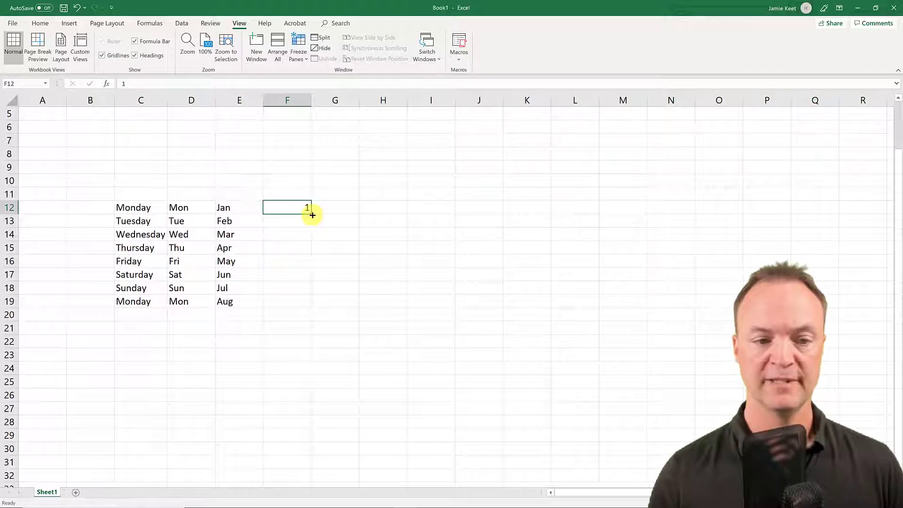
{"action": "left_click_drag", "start_coordinate": [308, 211], "coordinate": [306, 311]}
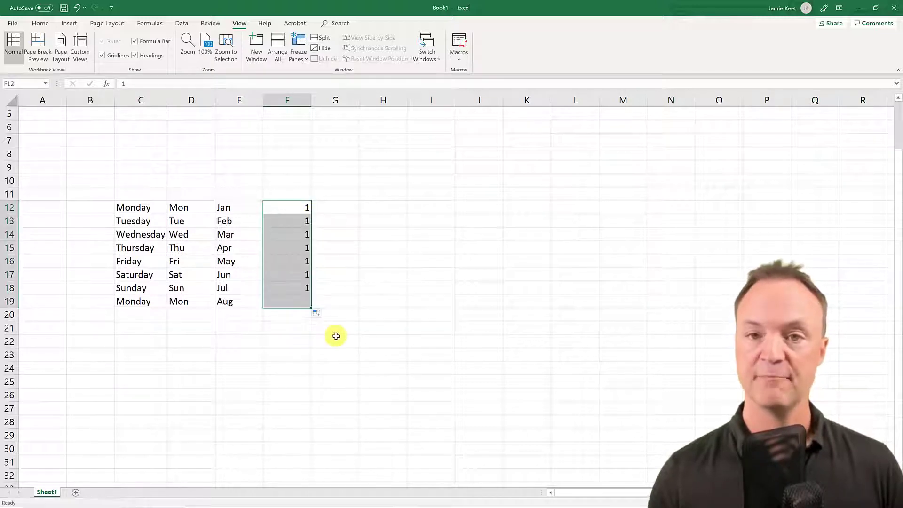
- Enter 1 and 2 in G12 and G13, and autofill the number series from both cells down to G19
{"action": "left_click", "coordinate": [339, 208]}
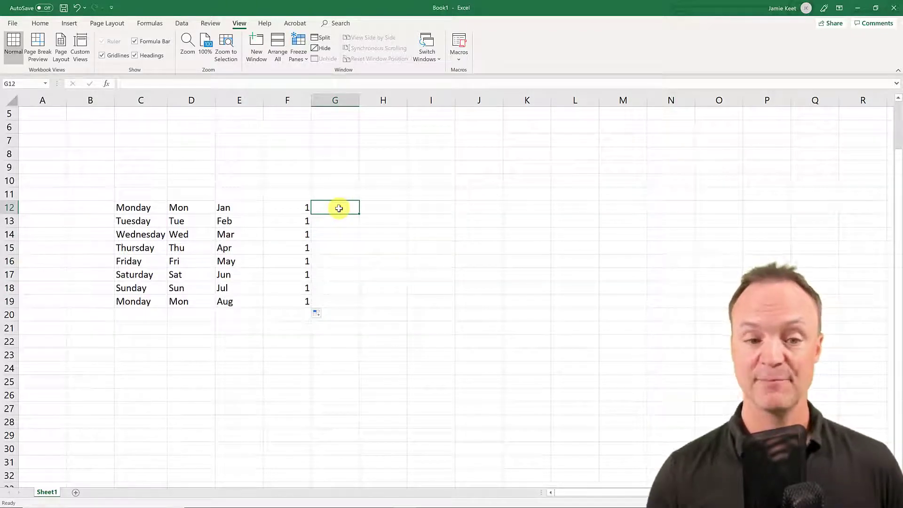
{"action": "type", "text": "1"}
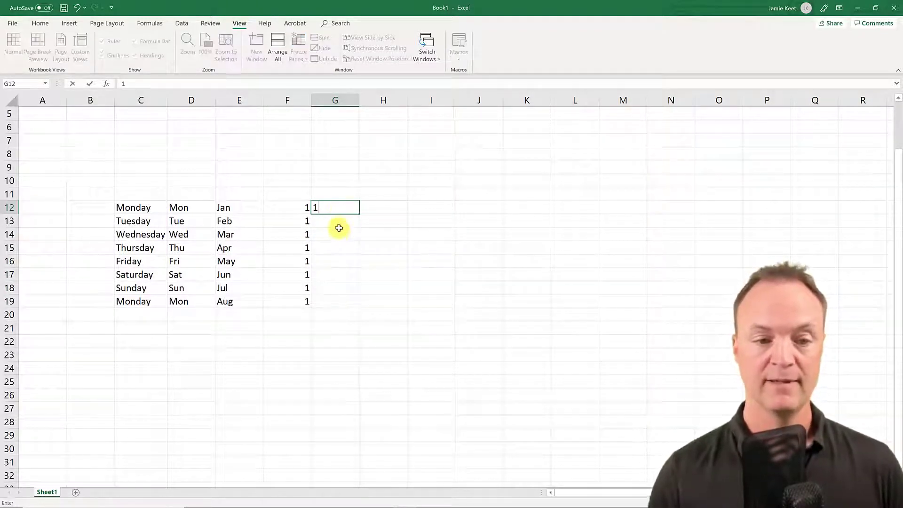
{"action": "key", "text": "Return"}
{"action": "type", "text": "2"}
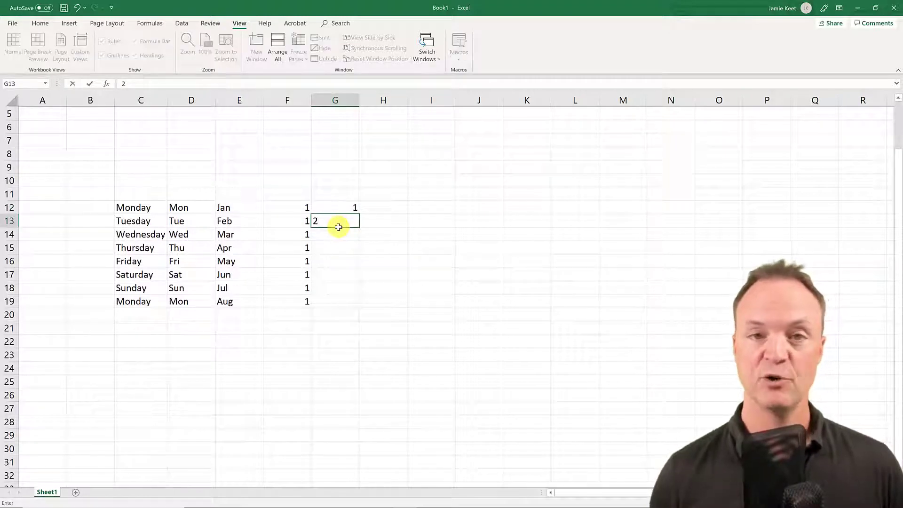
{"action": "left_click", "coordinate": [357, 249]}
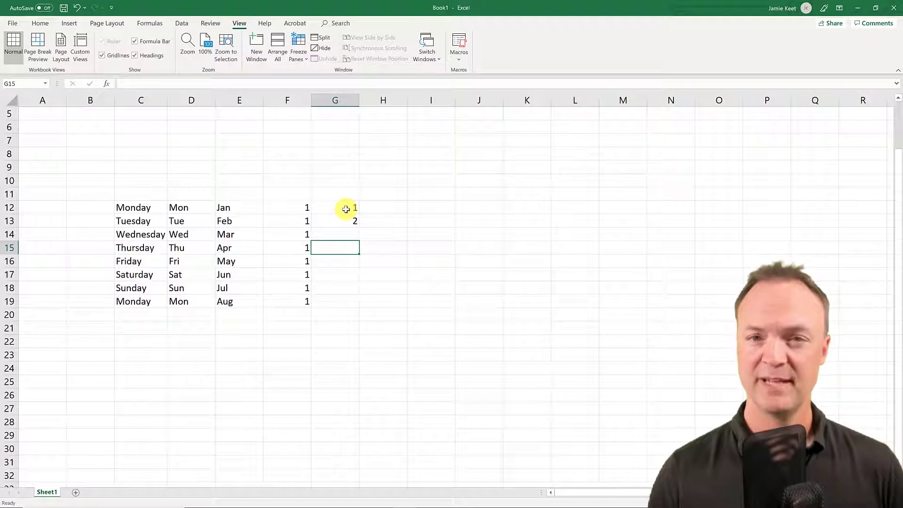
{"action": "left_click_drag", "start_coordinate": [347, 207], "coordinate": [347, 219]}
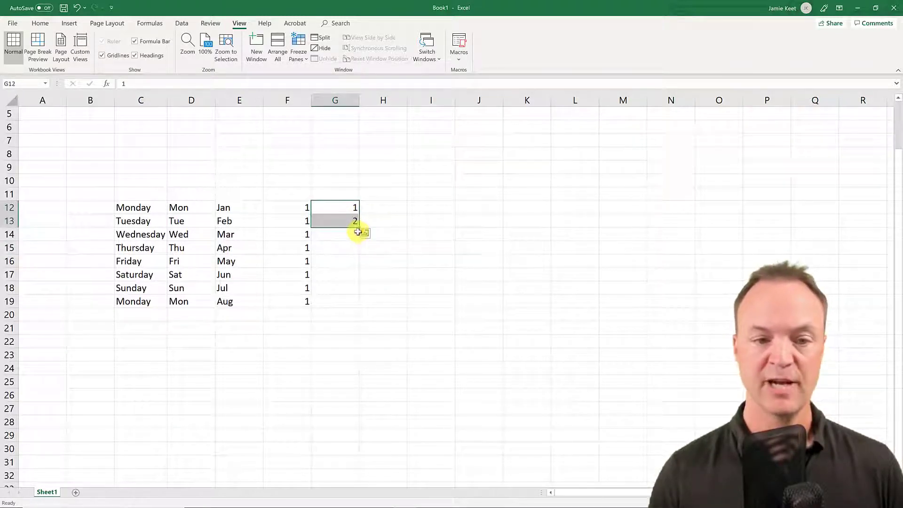
{"action": "left_click_drag", "start_coordinate": [358, 227], "coordinate": [354, 304]}
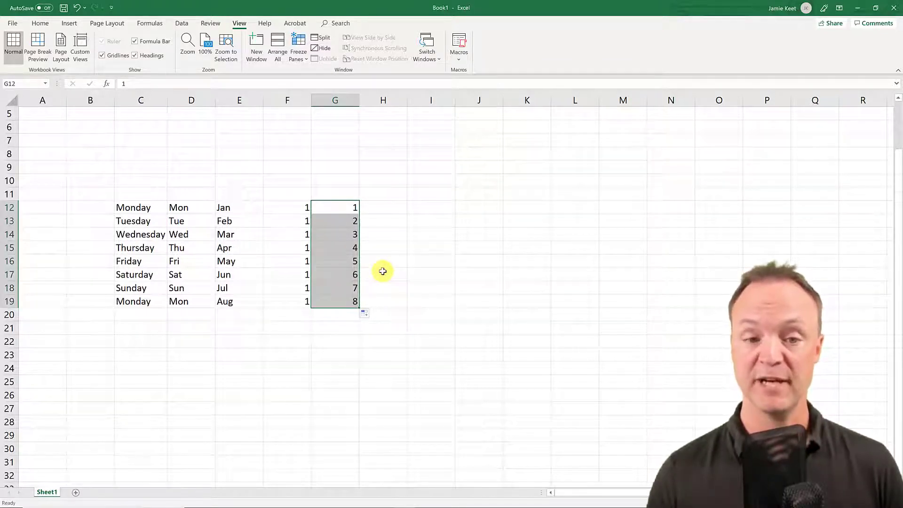
- Enter 5 and 10 in H12 and H13, and autofill the series in increments of five down to H19
{"action": "left_click", "coordinate": [386, 214]}
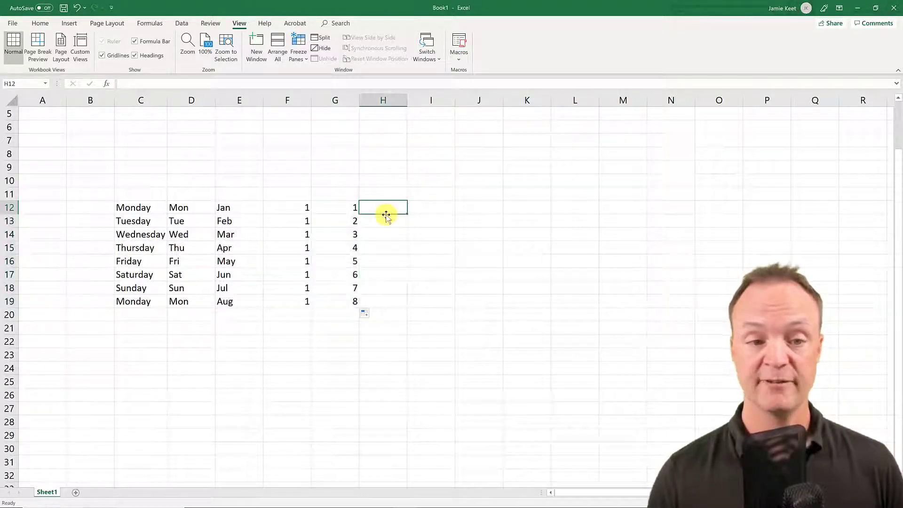
{"action": "type", "text": "5"}
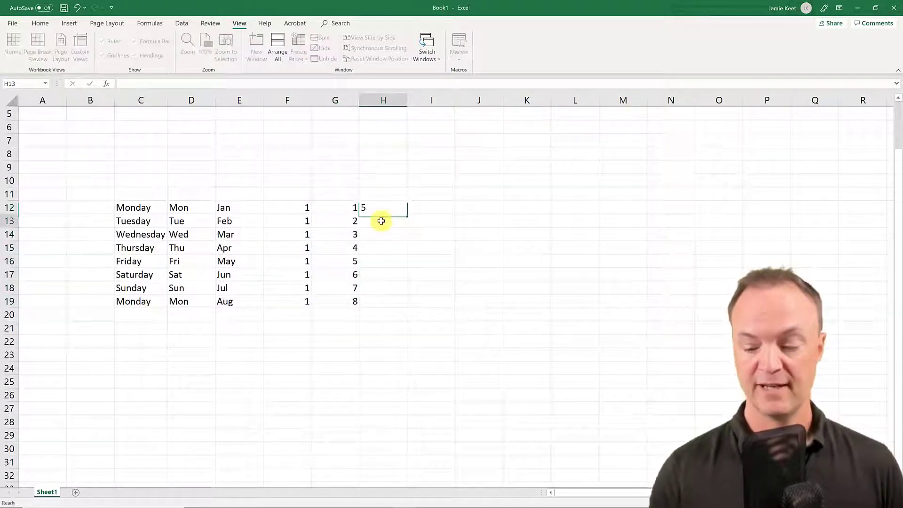
{"action": "key", "text": "Return"}
{"action": "type", "text": "10"}
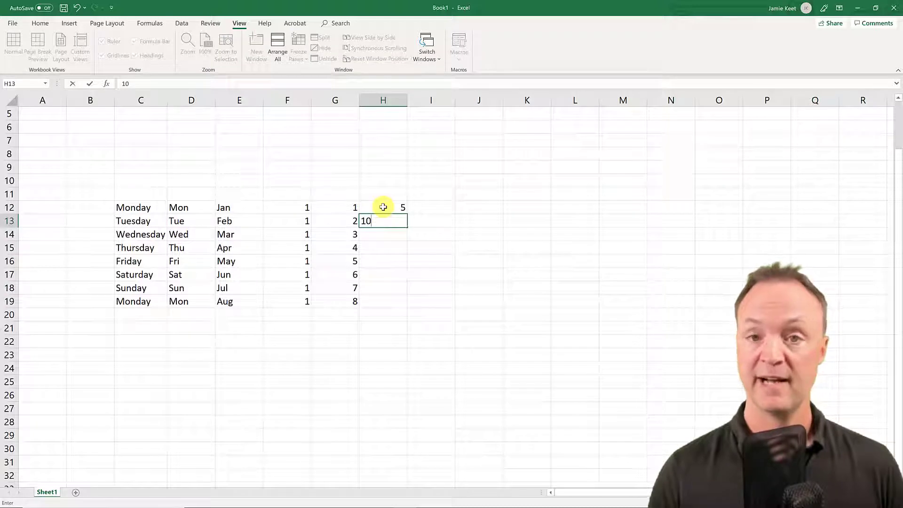
{"action": "left_click", "coordinate": [383, 209]}
{"action": "left_click_drag", "start_coordinate": [383, 209], "coordinate": [397, 302]}
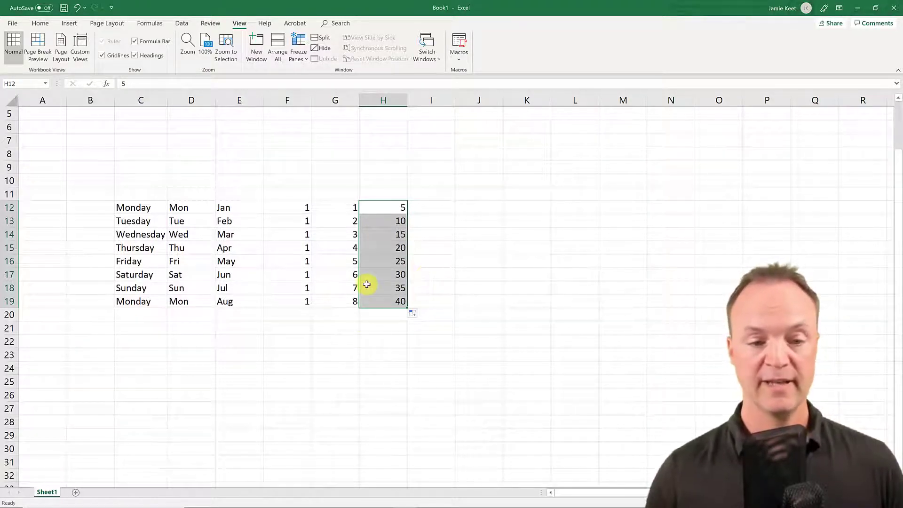
- Clear the three number columns in the range F12:H20
{"action": "left_click_drag", "start_coordinate": [293, 206], "coordinate": [399, 310]}
{"action": "key", "text": "Delete"}
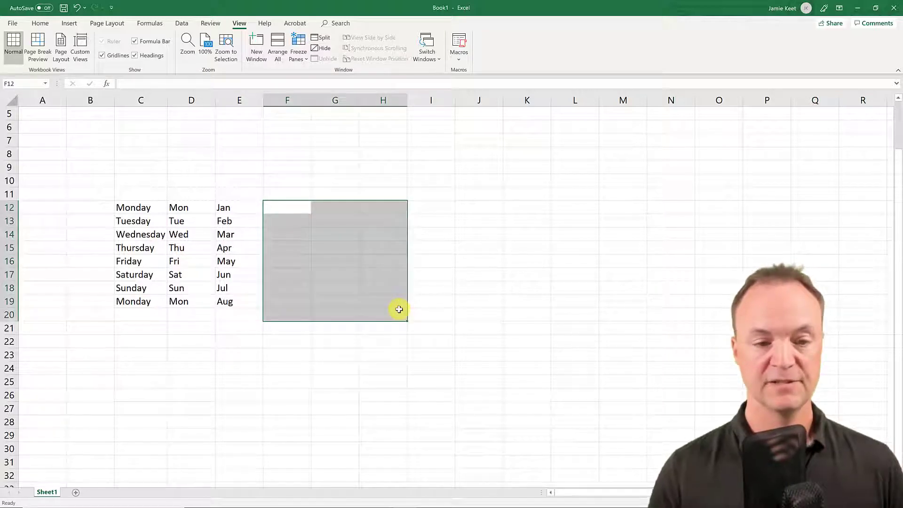
- Enter Monday in H12 and autofill the weekdays backwards, upward to H7 and across to G12
{"action": "left_click", "coordinate": [338, 209]}
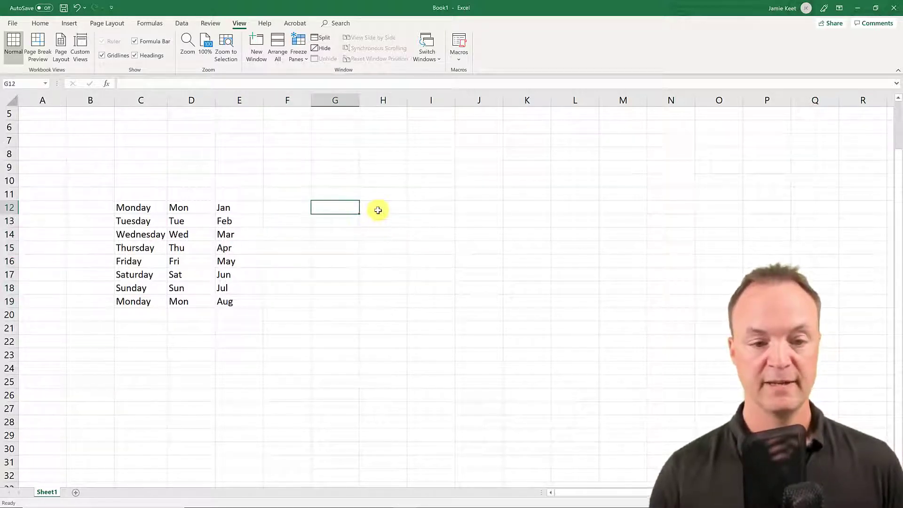
{"action": "left_click", "coordinate": [377, 209]}
{"action": "type", "text": "Monday"}
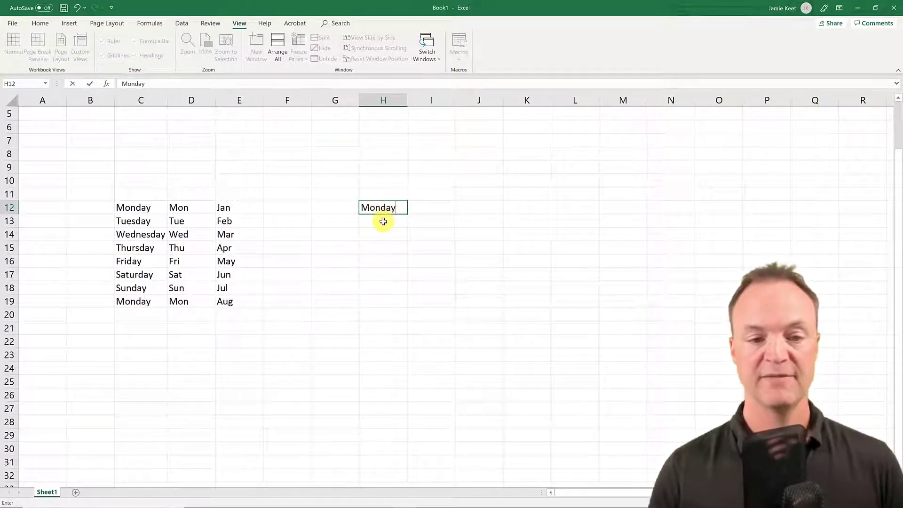
{"action": "key", "text": "Return"}
{"action": "left_click", "coordinate": [378, 206]}
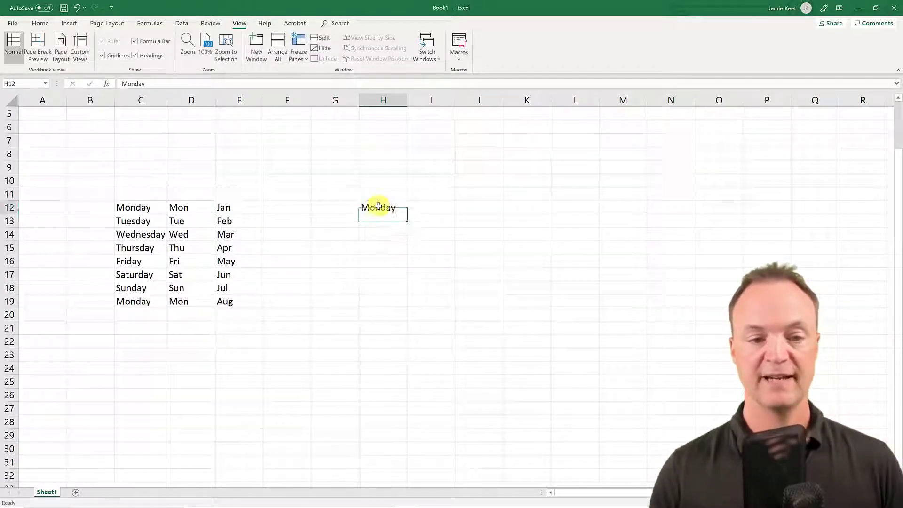
{"action": "left_click_drag", "start_coordinate": [407, 213], "coordinate": [397, 137]}
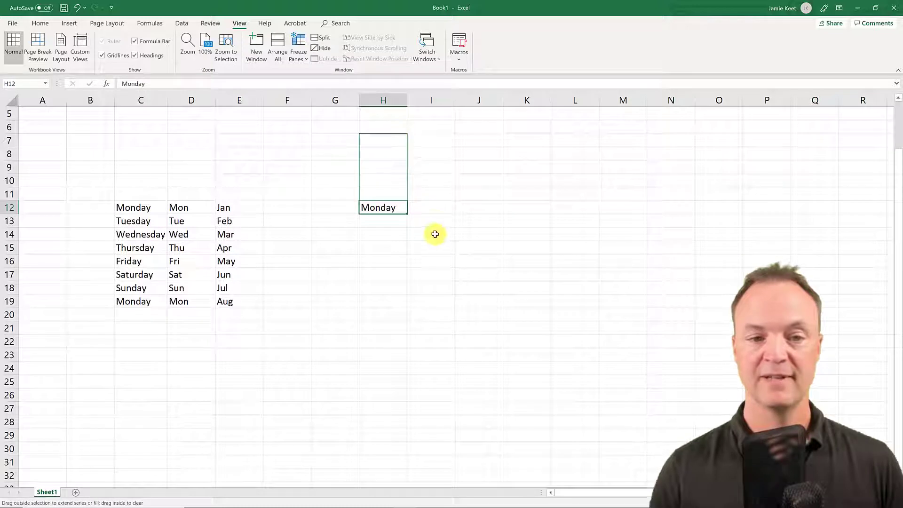
{"action": "left_click", "coordinate": [381, 208]}
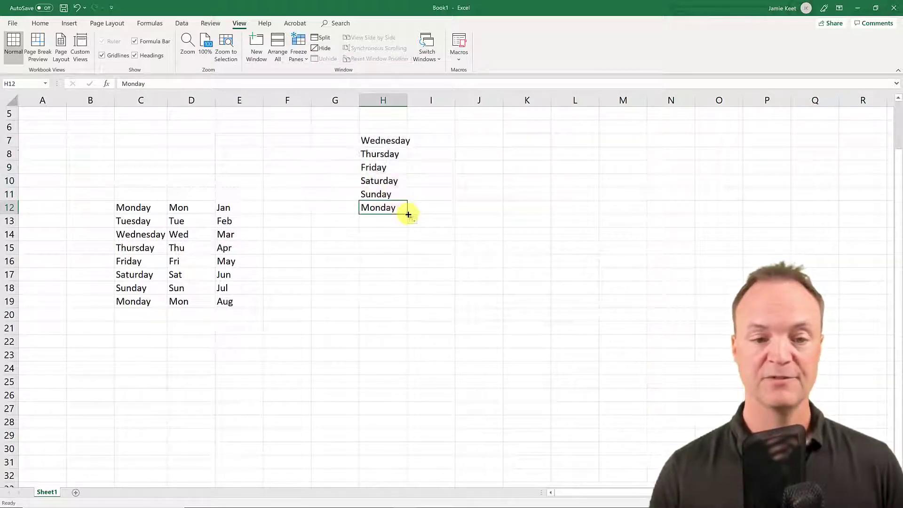
{"action": "left_click_drag", "start_coordinate": [408, 214], "coordinate": [297, 209]}
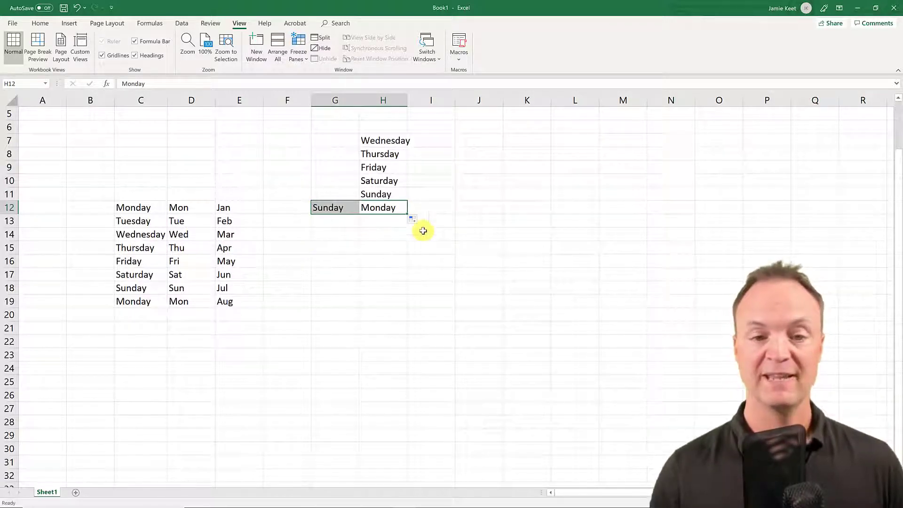
- Enter 1 and 2 in J12 and J13, and autofill the number series from both cells upward to J8
{"action": "left_click", "coordinate": [469, 210]}
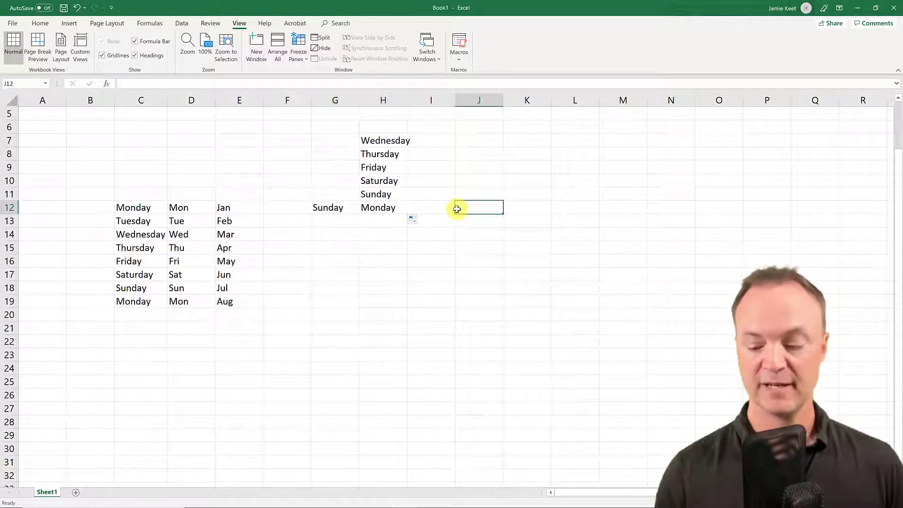
{"action": "type", "text": "1"}
{"action": "left_click", "coordinate": [479, 220]}
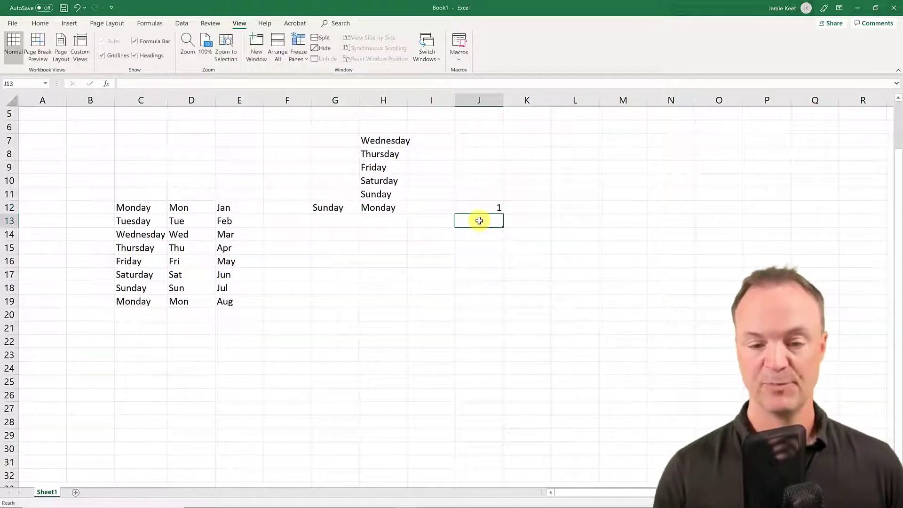
{"action": "type", "text": "2"}
{"action": "left_click", "coordinate": [491, 259]}
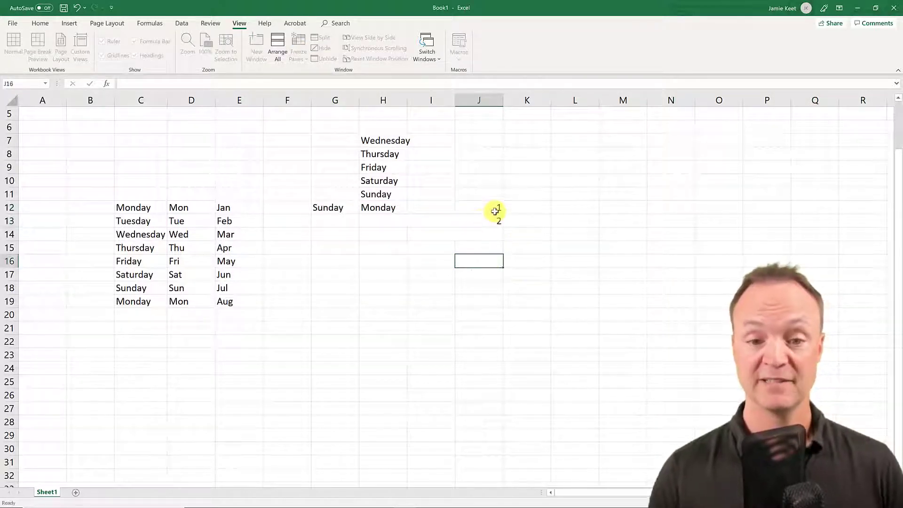
{"action": "left_click_drag", "start_coordinate": [489, 222], "coordinate": [492, 300]}
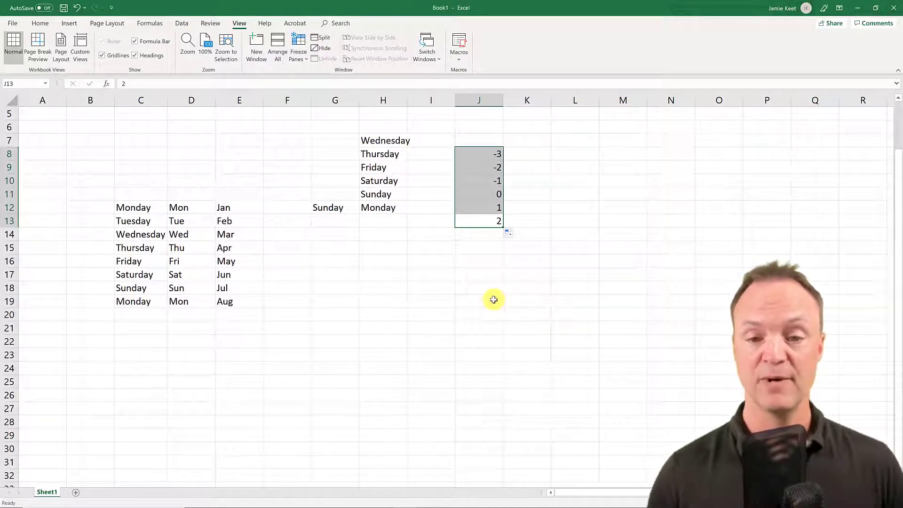
- Enter 1 and 2 in M13 and N13, and autofill the number series from both cells backwards along the row to K13
{"action": "left_click", "coordinate": [637, 226]}
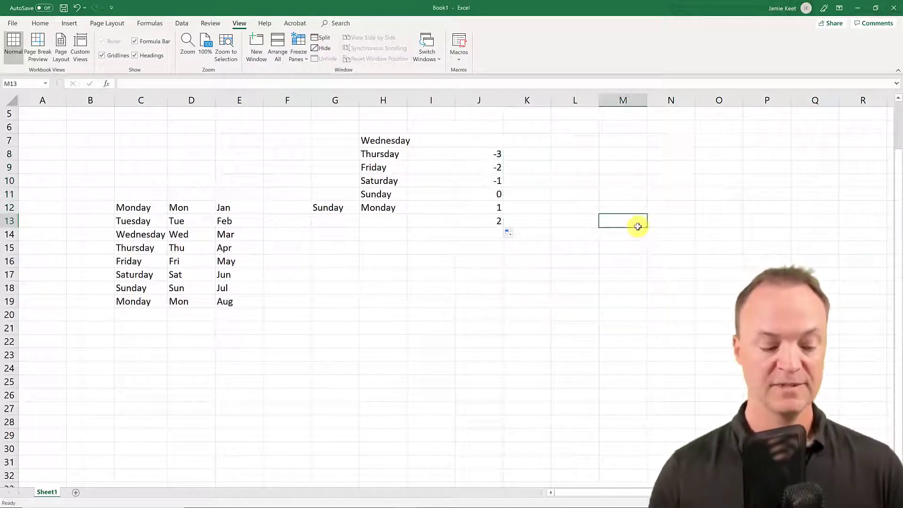
{"action": "type", "text": "1"}
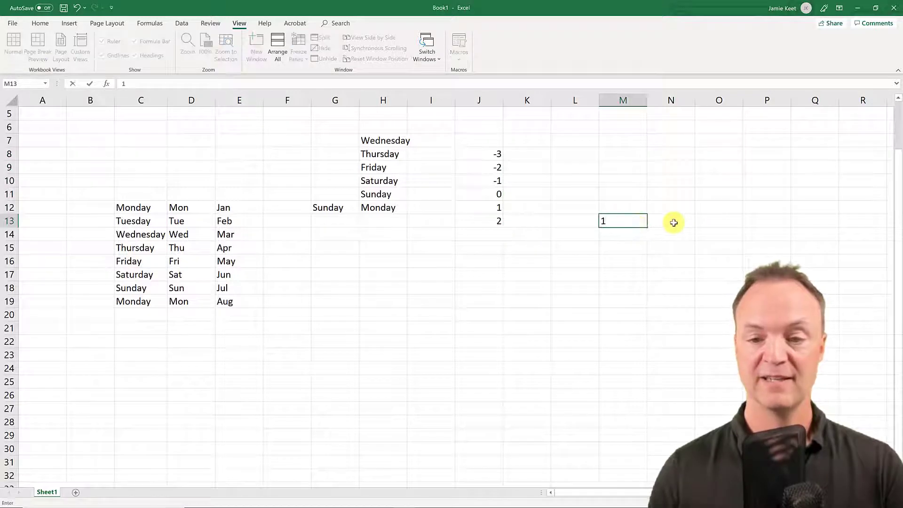
{"action": "left_click", "coordinate": [673, 226]}
{"action": "type", "text": "2"}
{"action": "key", "text": "Return"}
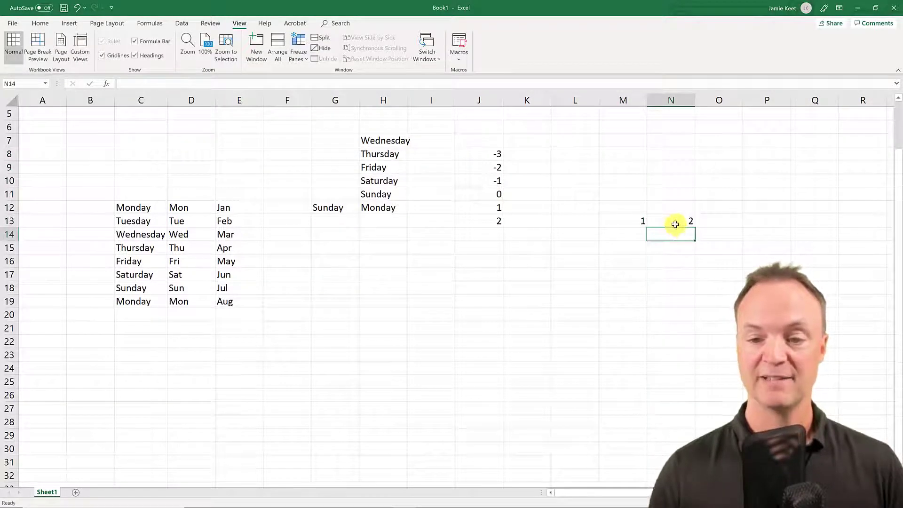
{"action": "left_click", "coordinate": [673, 223]}
{"action": "left_click_drag", "start_coordinate": [673, 222], "coordinate": [635, 221]}
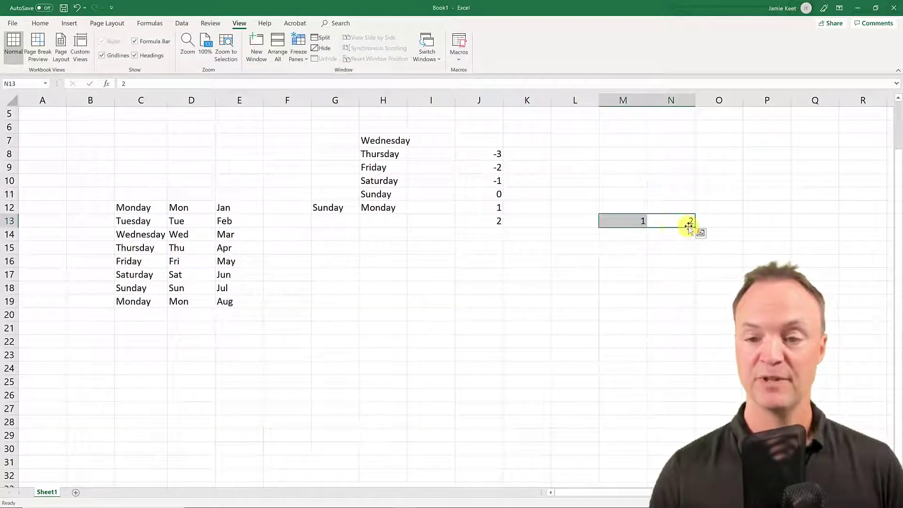
{"action": "left_click_drag", "start_coordinate": [695, 227], "coordinate": [543, 251]}
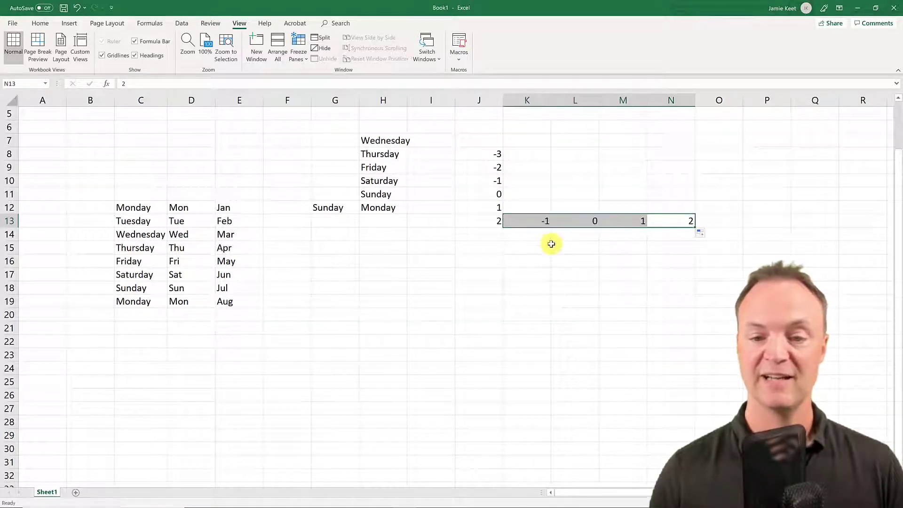
{"action": "left_click", "coordinate": [552, 248]}
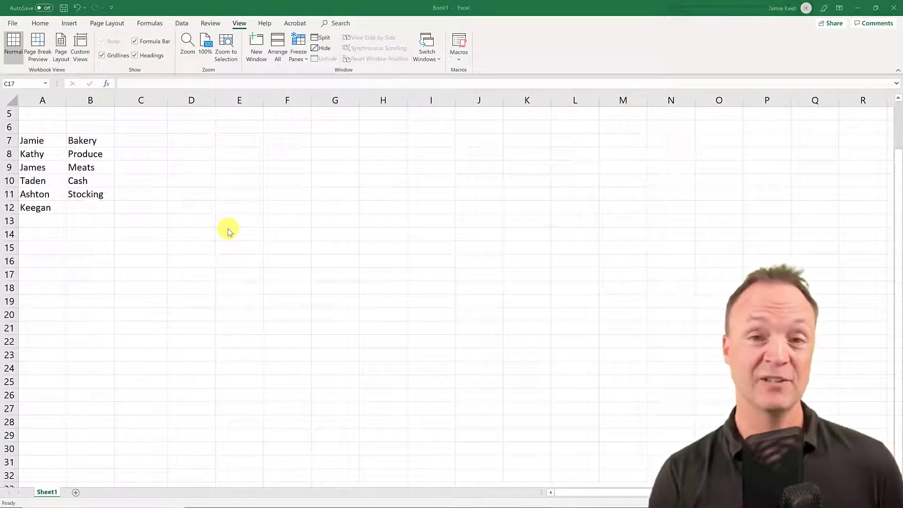
- Open the custom lists editor for sorts and fill sequences from the advanced Excel options
{"action": "left_click", "coordinate": [13, 23]}
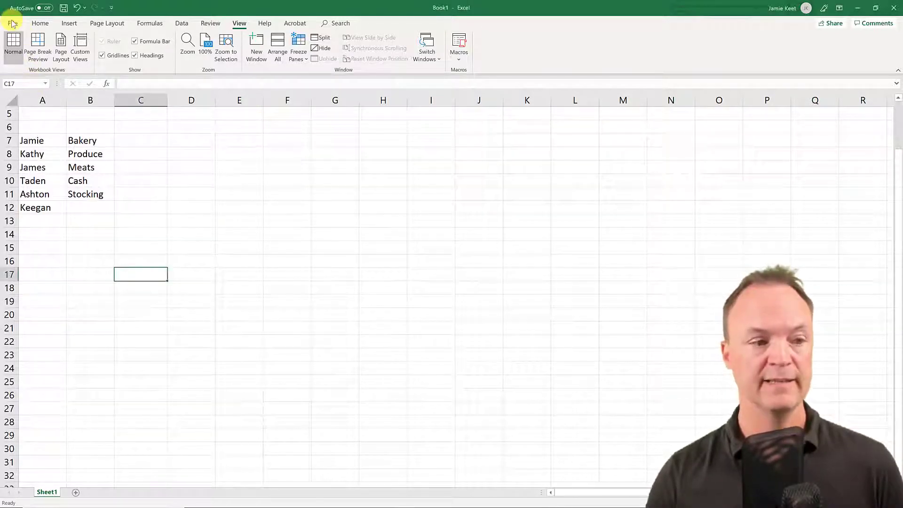
{"action": "left_click", "coordinate": [13, 23]}
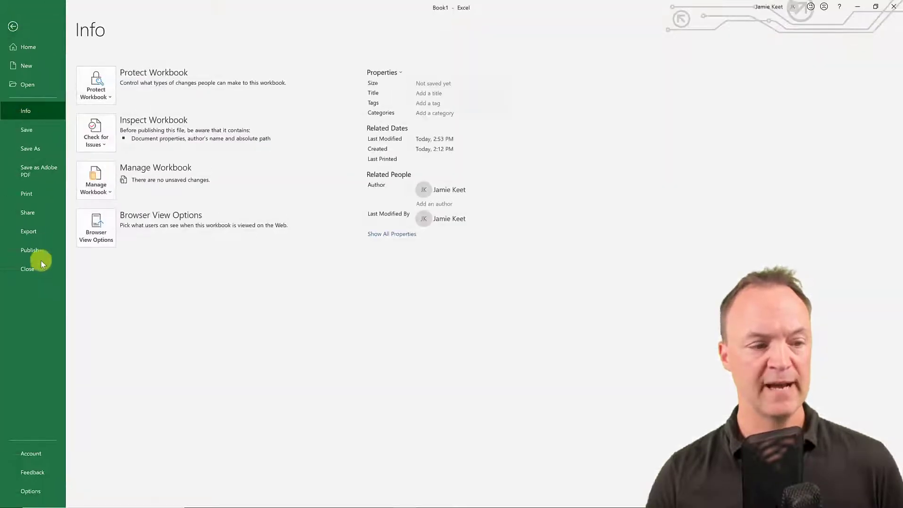
{"action": "left_click", "coordinate": [30, 491]}
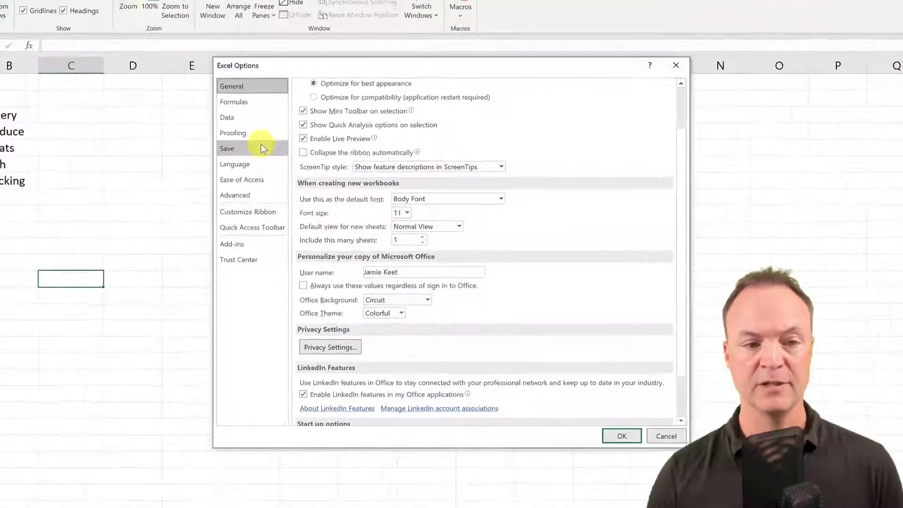
{"action": "left_click", "coordinate": [218, 190]}
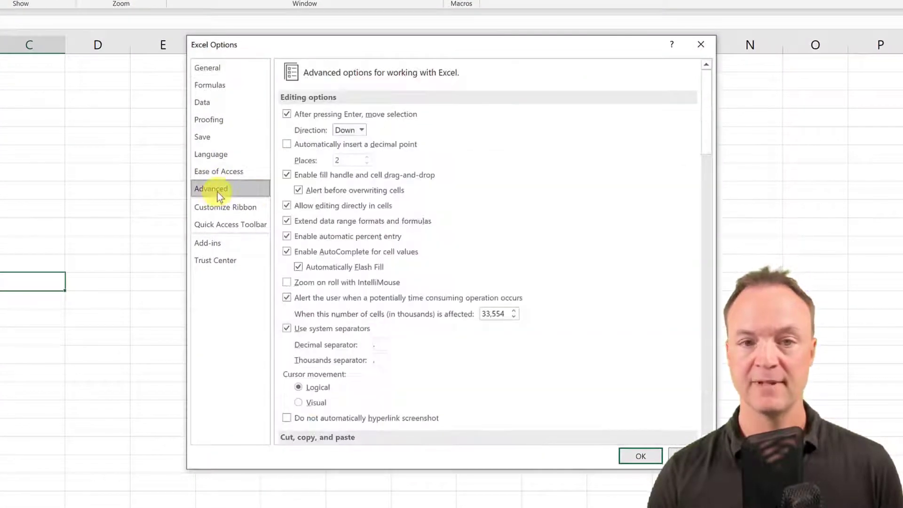
{"action": "scroll", "coordinate": [567, 232], "scroll_direction": "down", "scroll_amount": 10}
{"action": "scroll", "coordinate": [566, 233], "scroll_direction": "down", "scroll_amount": 15}
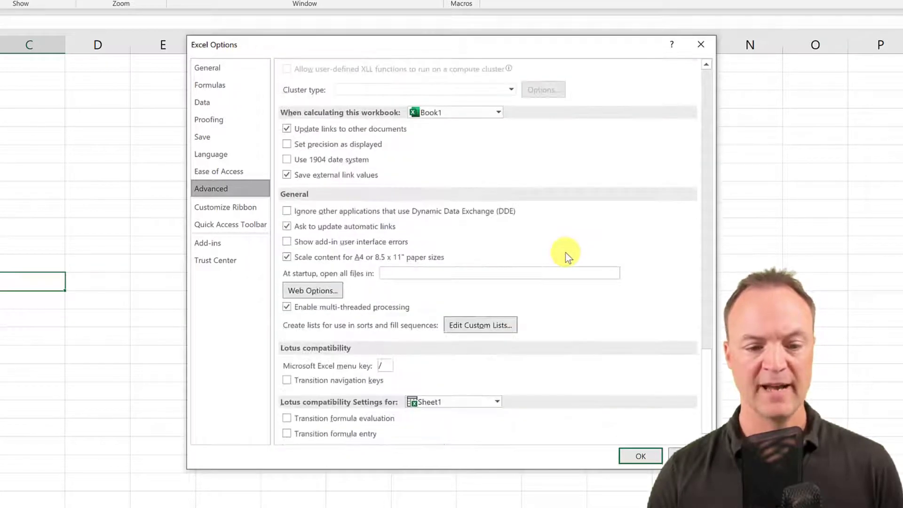
{"action": "left_click", "coordinate": [488, 329]}
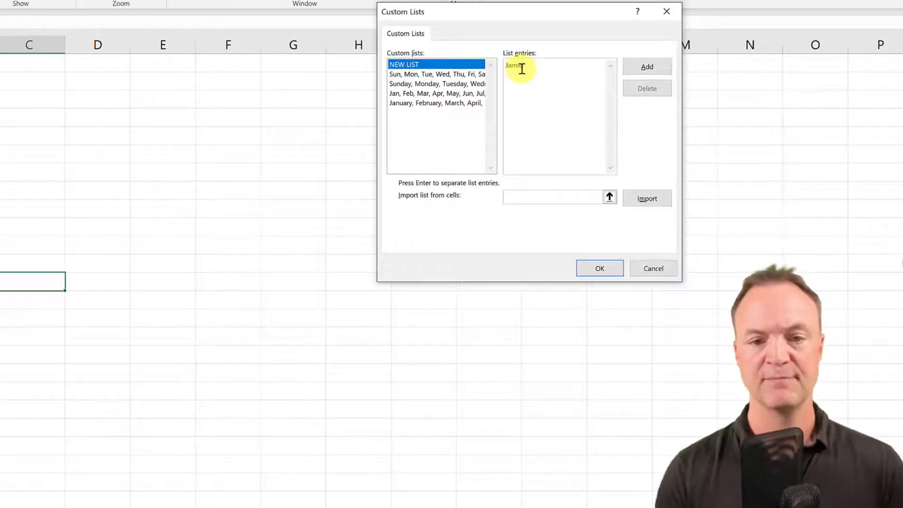
{"action": "type", "text": "e"}
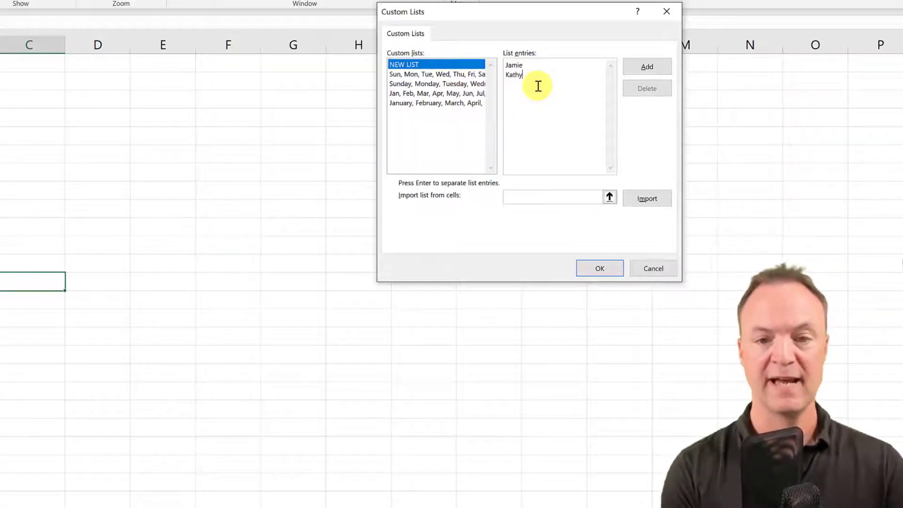
{"action": "left_click_drag", "start_coordinate": [535, 77], "coordinate": [500, 60]}
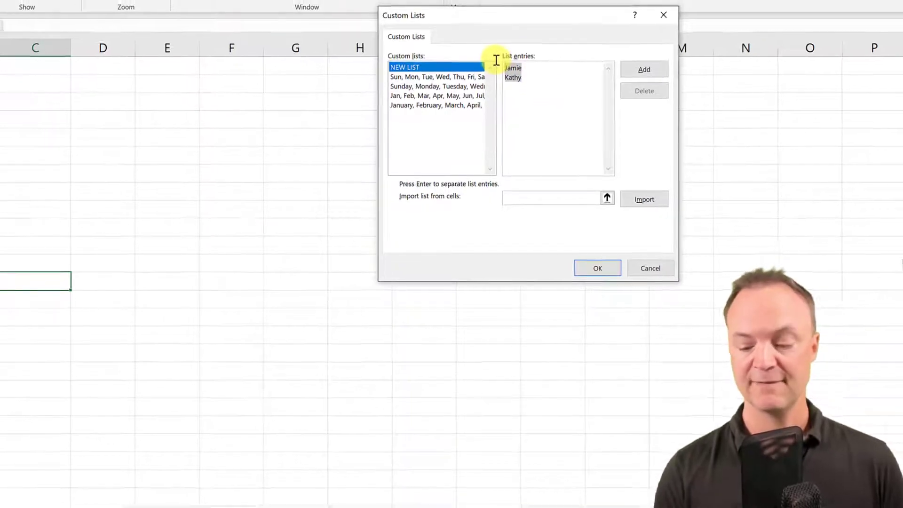
{"action": "key", "text": "Delete"}
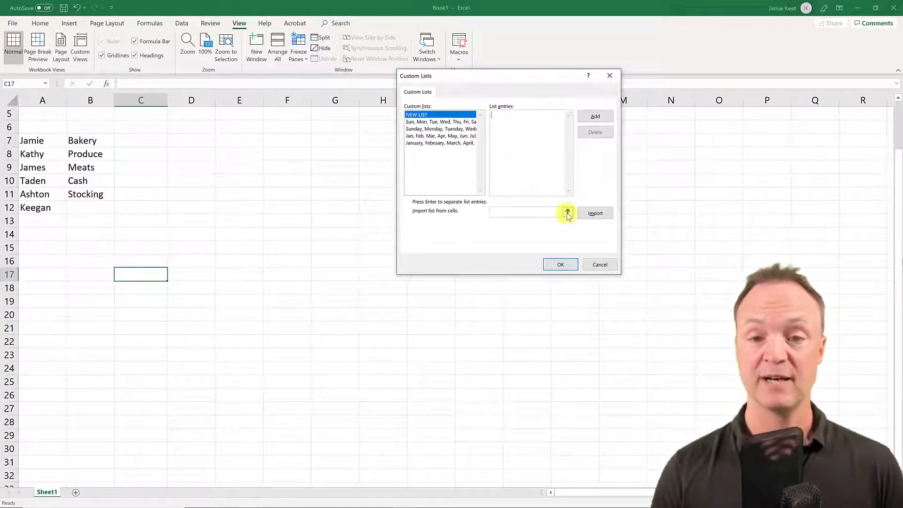
- Import the names in cells A7:A12 as a new custom list and accept the Excel options
{"action": "left_click", "coordinate": [568, 213]}
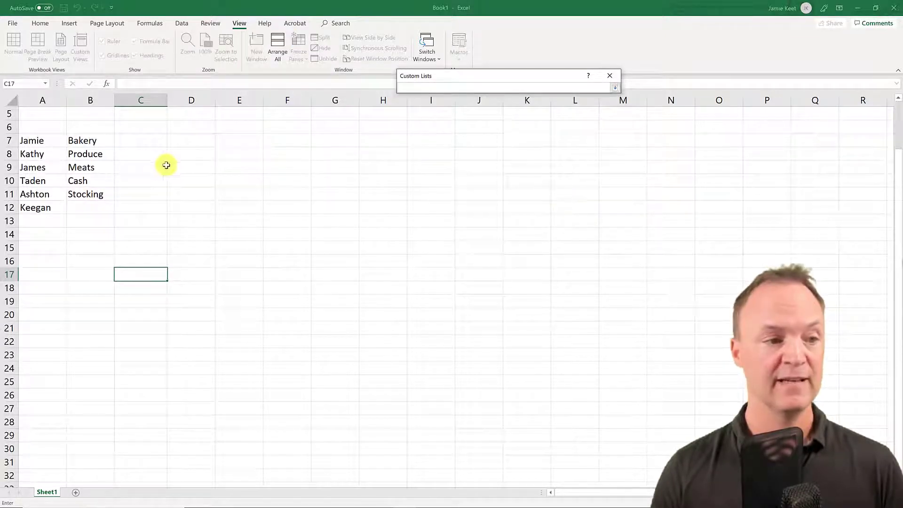
{"action": "left_click_drag", "start_coordinate": [29, 142], "coordinate": [34, 211]}
{"action": "key", "text": "Return"}
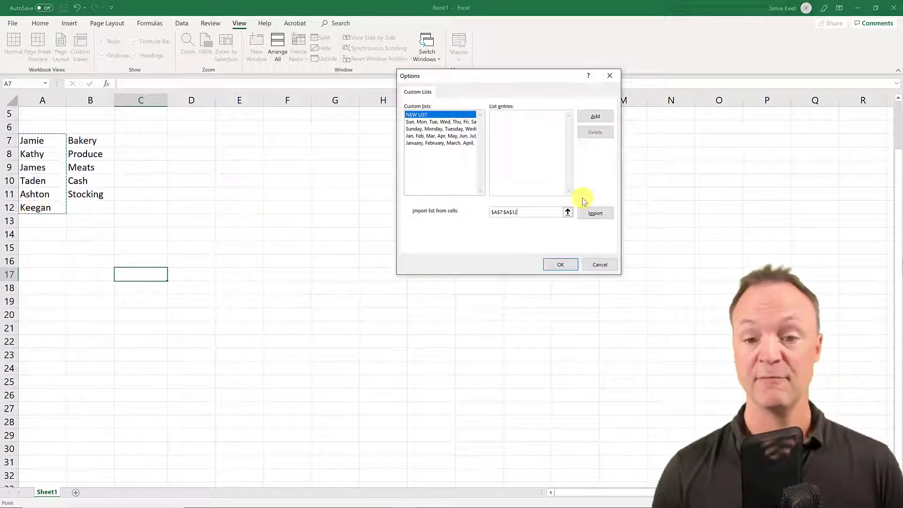
{"action": "left_click", "coordinate": [593, 214]}
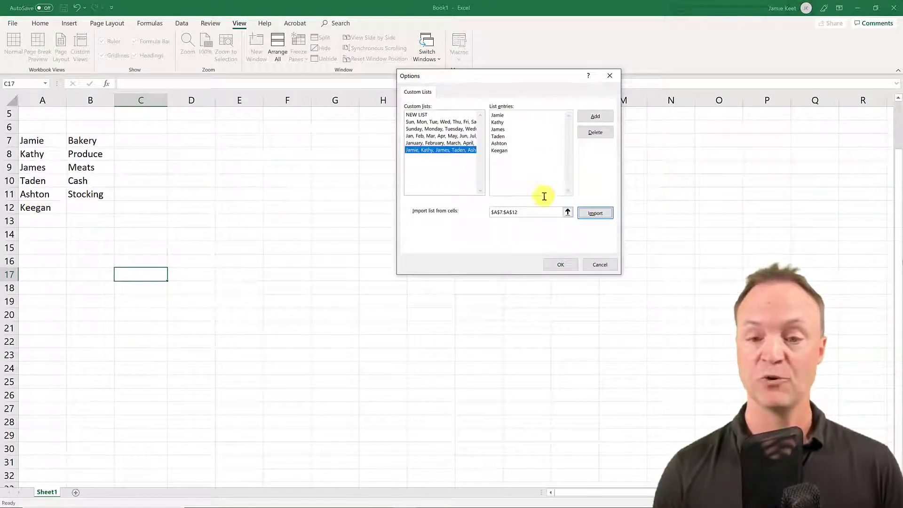
{"action": "left_click", "coordinate": [569, 269]}
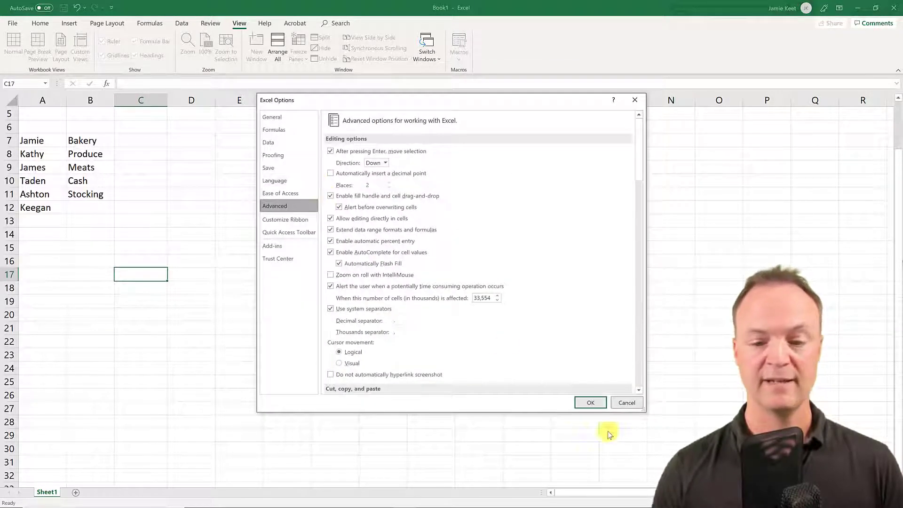
{"action": "left_click", "coordinate": [591, 402]}
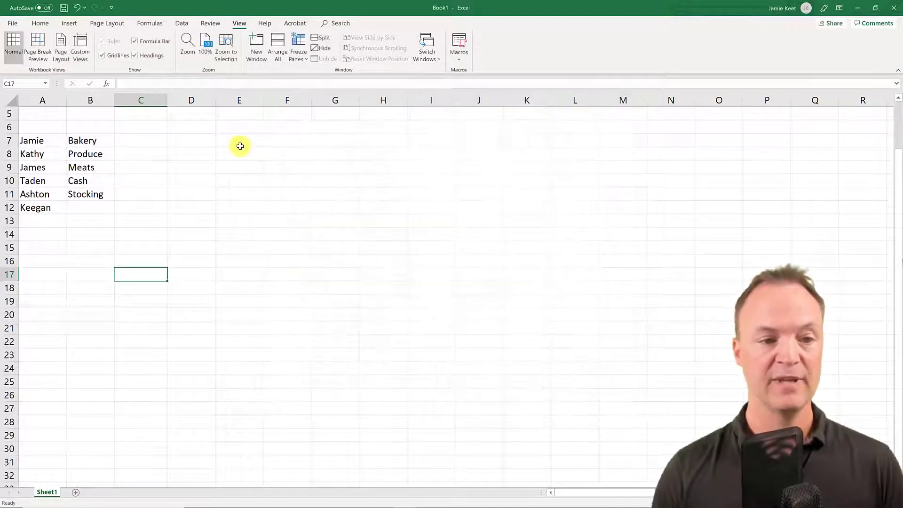
- Enter the custom list's first name in E7 and autofill the remaining names down column E
{"action": "left_click", "coordinate": [236, 145]}
{"action": "type", "text": "Jamie"}
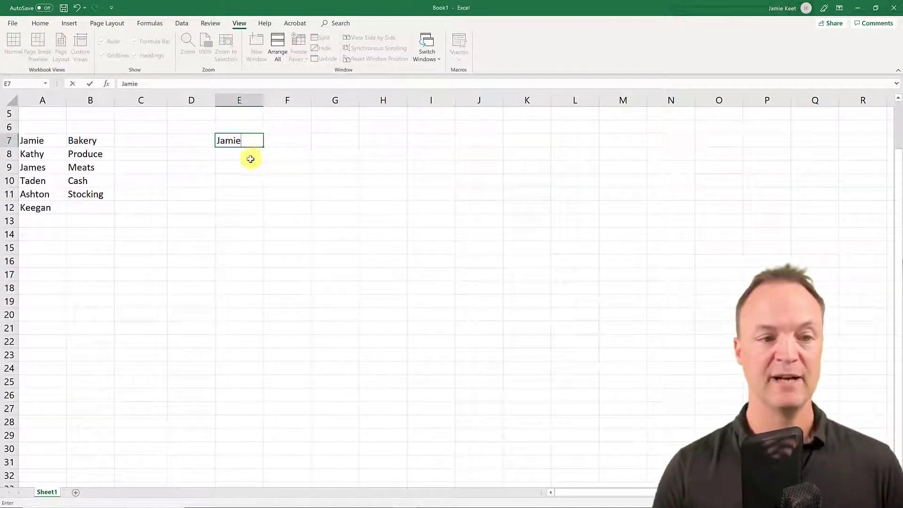
{"action": "key", "text": "Return"}
{"action": "left_click", "coordinate": [246, 142]}
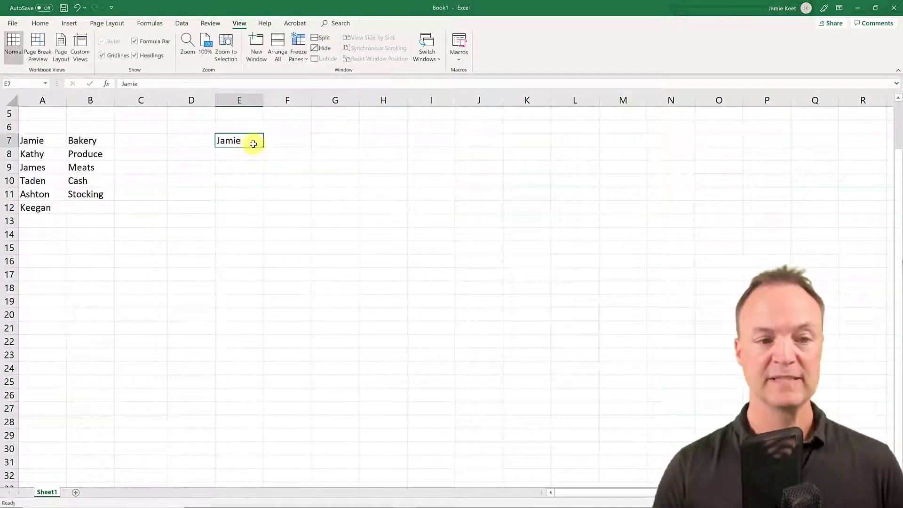
{"action": "left_click_drag", "start_coordinate": [262, 146], "coordinate": [250, 224]}
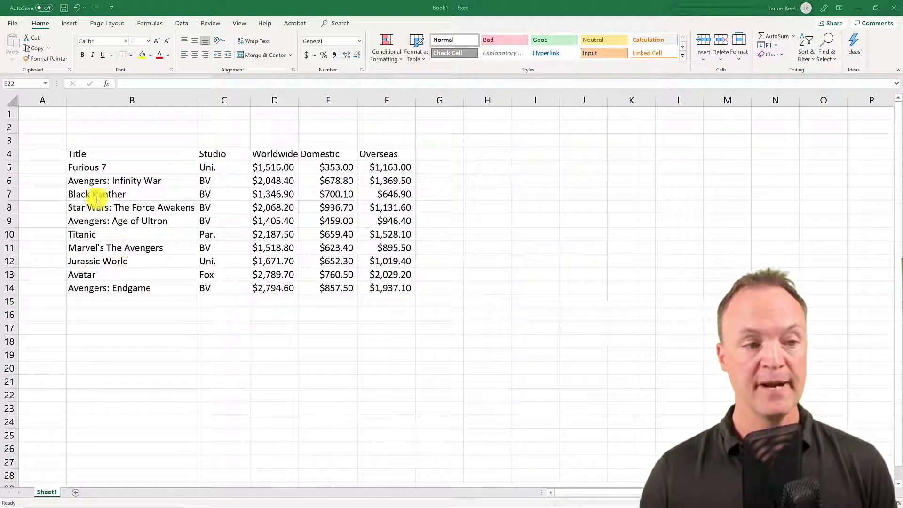
- Select the movie rows B5:F14 and sort them by title from A to Z, followed by Z to A
{"action": "left_click", "coordinate": [82, 167]}
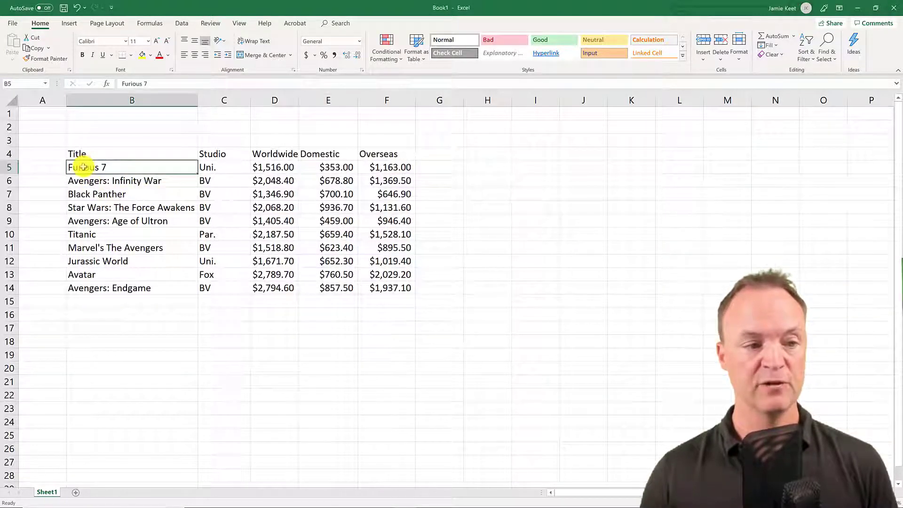
{"action": "left_click_drag", "start_coordinate": [83, 167], "coordinate": [387, 286]}
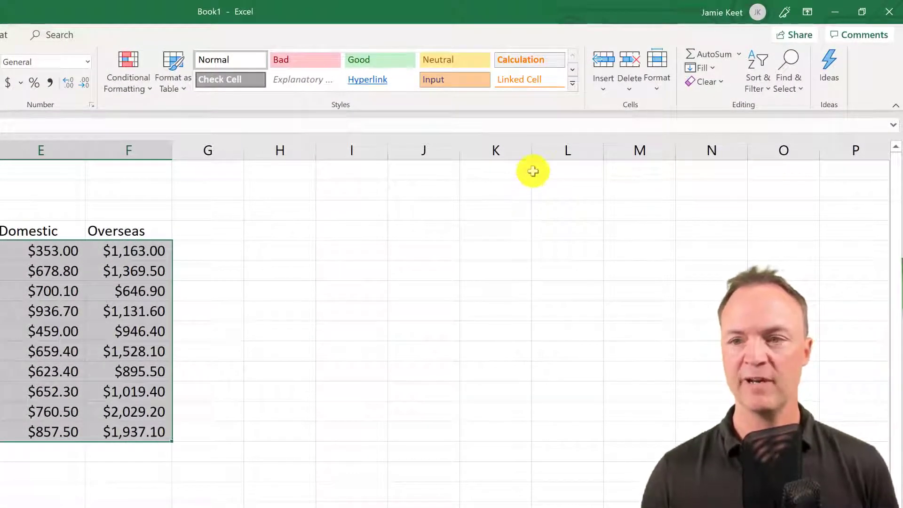
{"action": "left_click", "coordinate": [769, 87]}
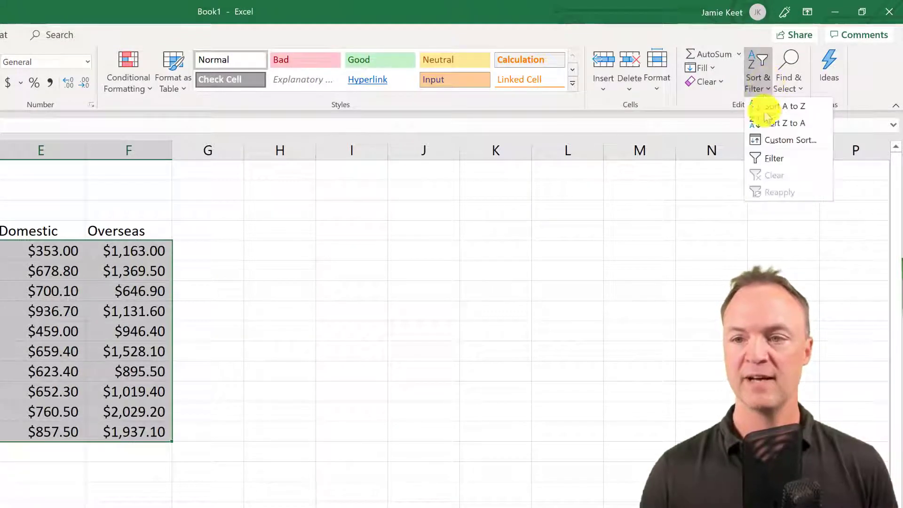
{"action": "left_click", "coordinate": [771, 104]}
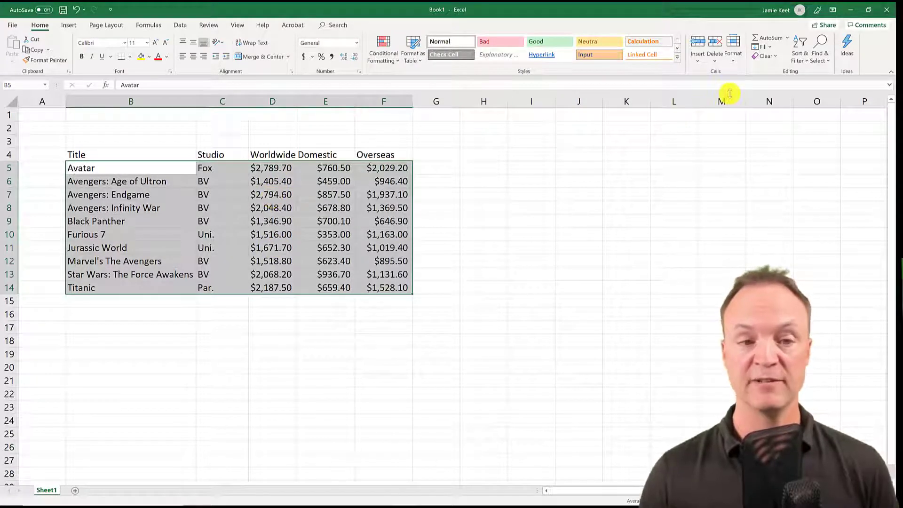
{"action": "left_click", "coordinate": [800, 56]}
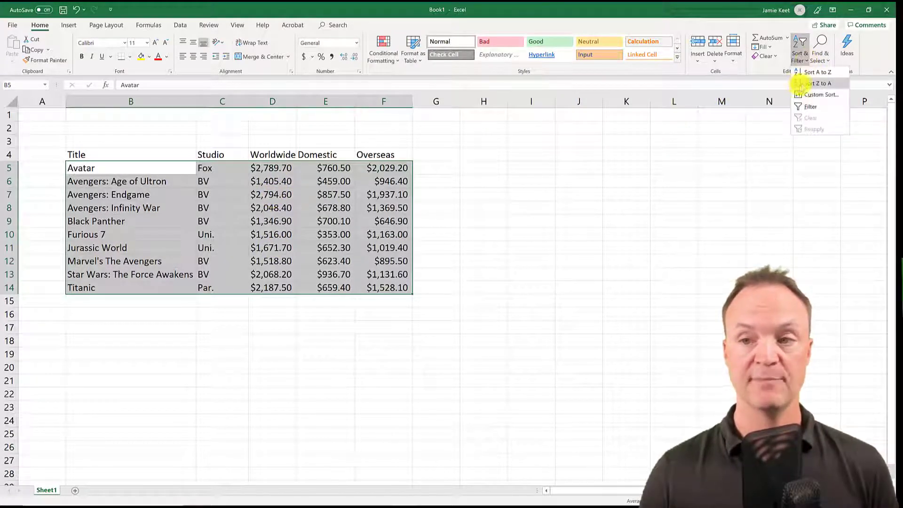
{"action": "left_click", "coordinate": [818, 83]}
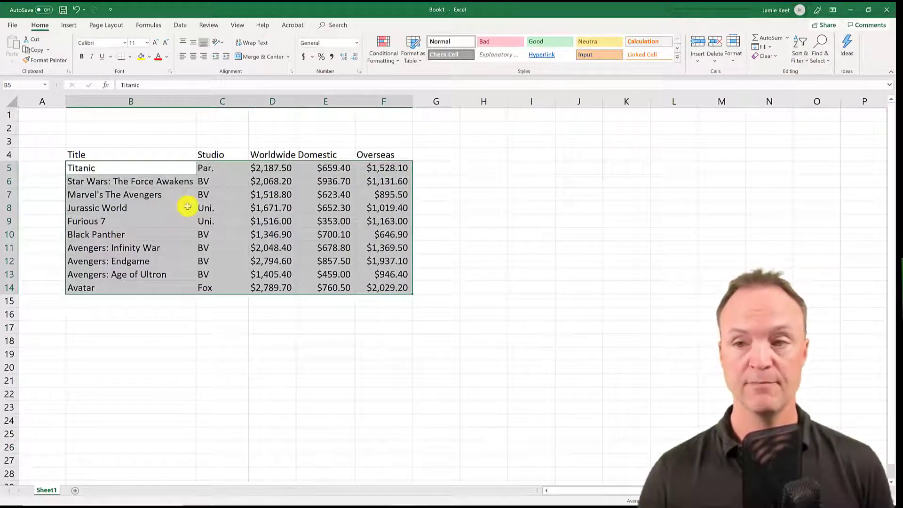
- Custom sort the selected movie rows by Worldwide on cell values, ordered largest to smallest
{"action": "left_click", "coordinate": [802, 59]}
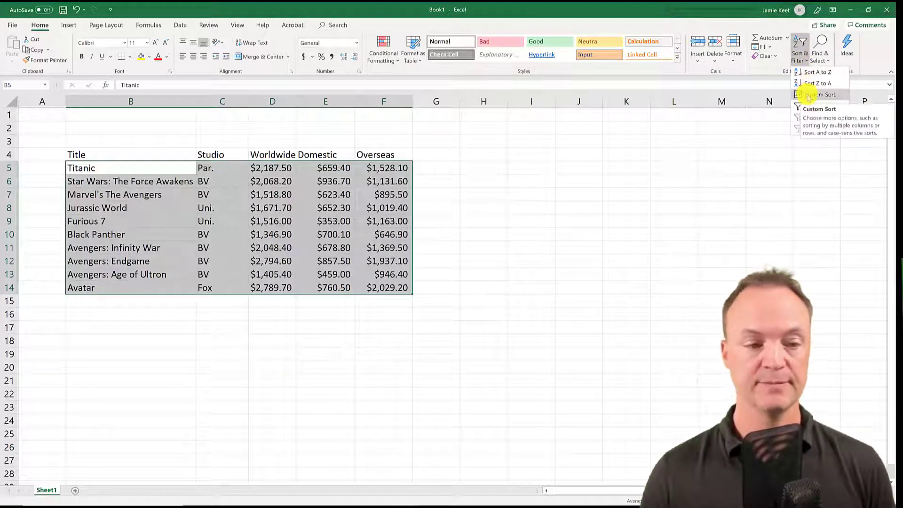
{"action": "left_click", "coordinate": [808, 95]}
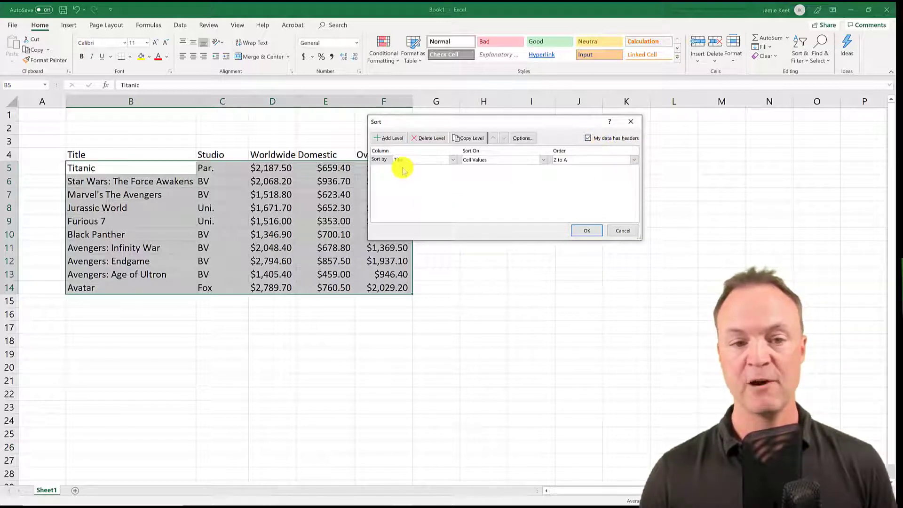
{"action": "left_click", "coordinate": [455, 163]}
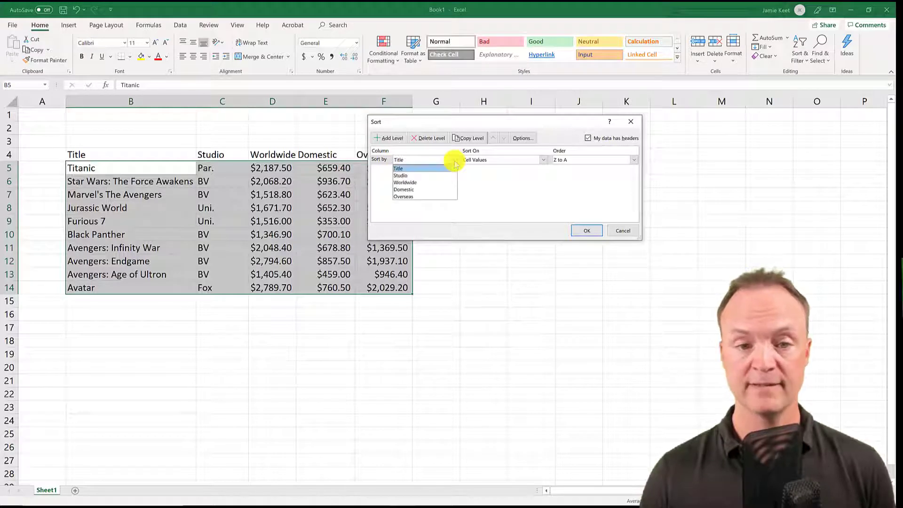
{"action": "left_click", "coordinate": [433, 183]}
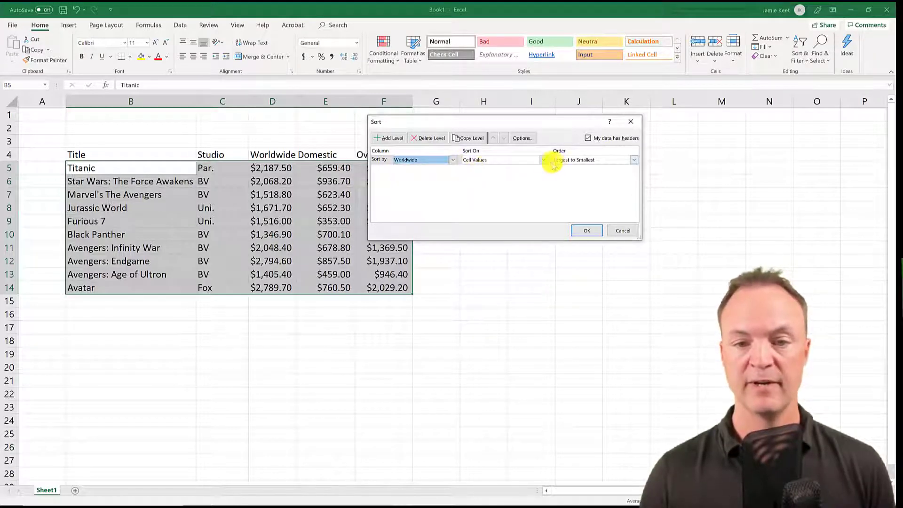
{"action": "left_click", "coordinate": [544, 161]}
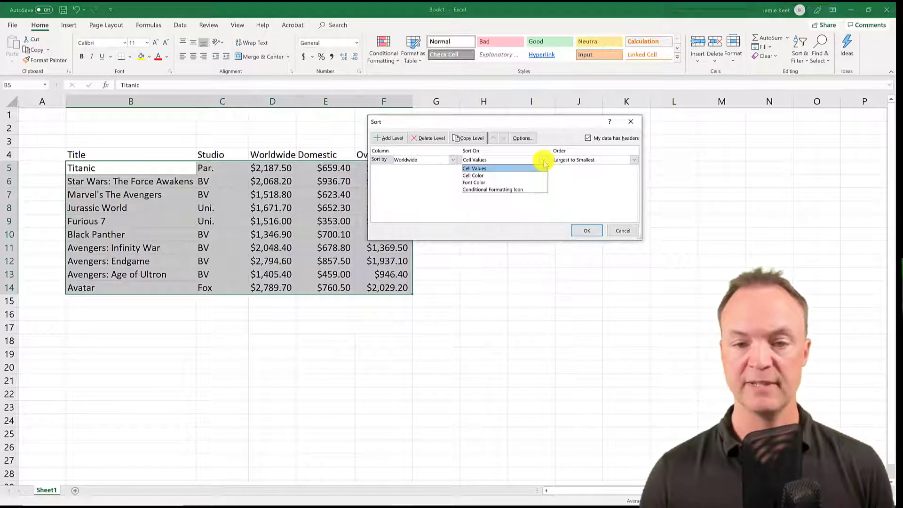
{"action": "left_click", "coordinate": [545, 162]}
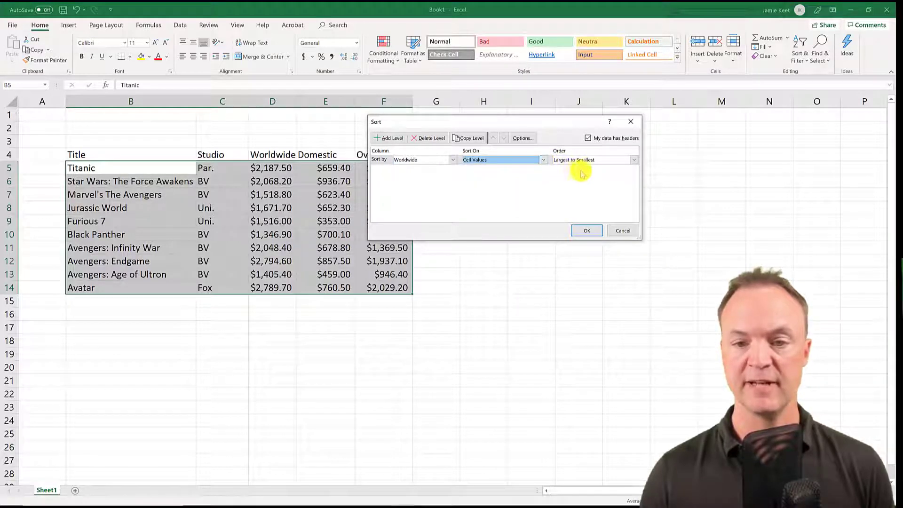
{"action": "left_click", "coordinate": [635, 162]}
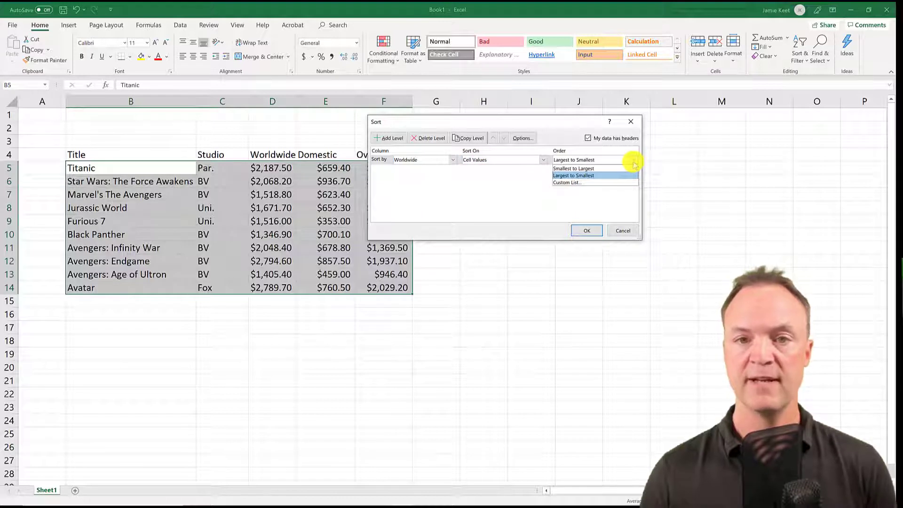
{"action": "left_click", "coordinate": [635, 163]}
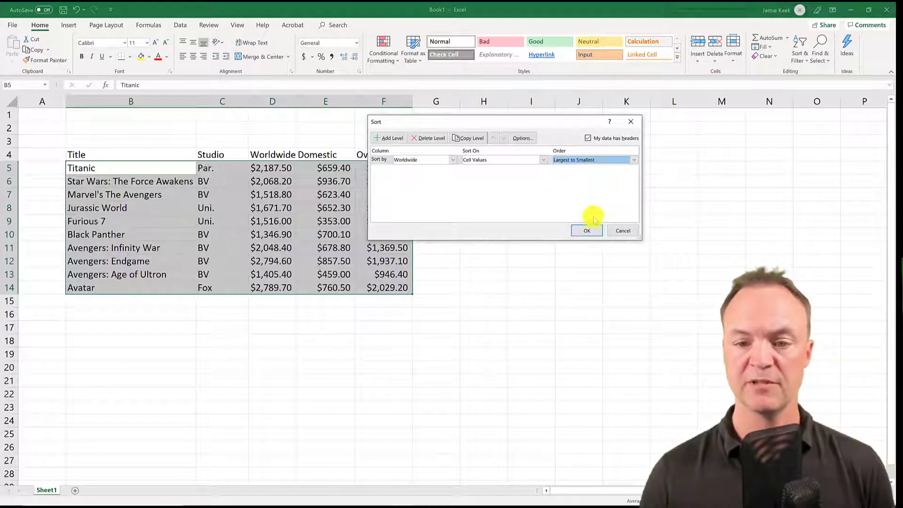
{"action": "left_click", "coordinate": [593, 233]}
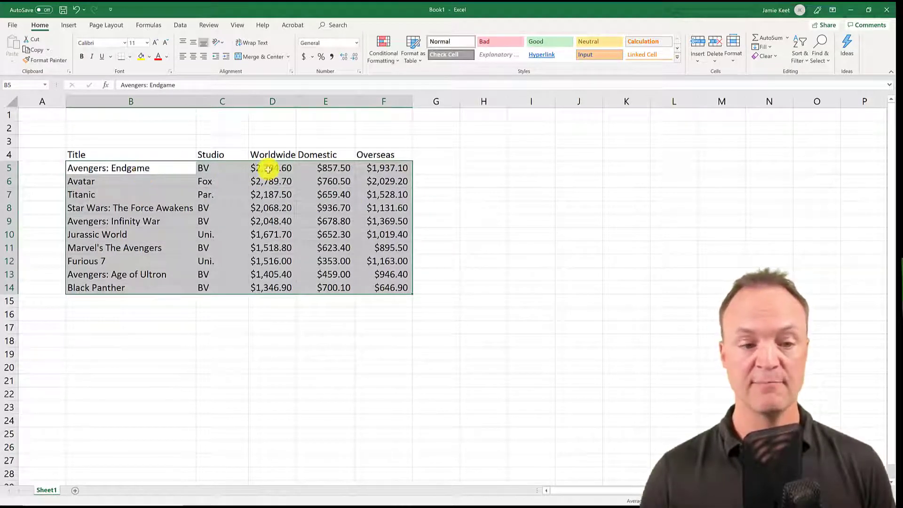
{"action": "left_click", "coordinate": [277, 339]}
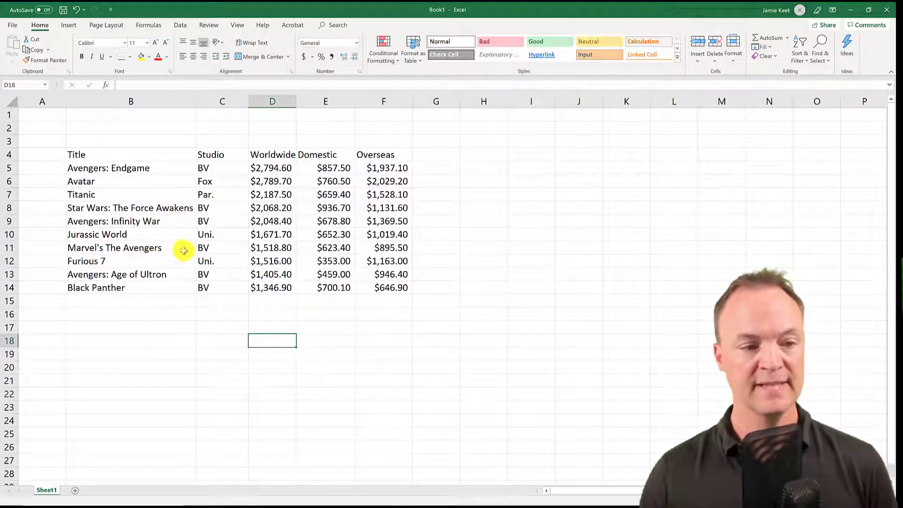
- Fill the Worldwide value in D10 down into D11, and change Jurassic World's Domestic value in E10 to 612.3
{"action": "left_click", "coordinate": [262, 235]}
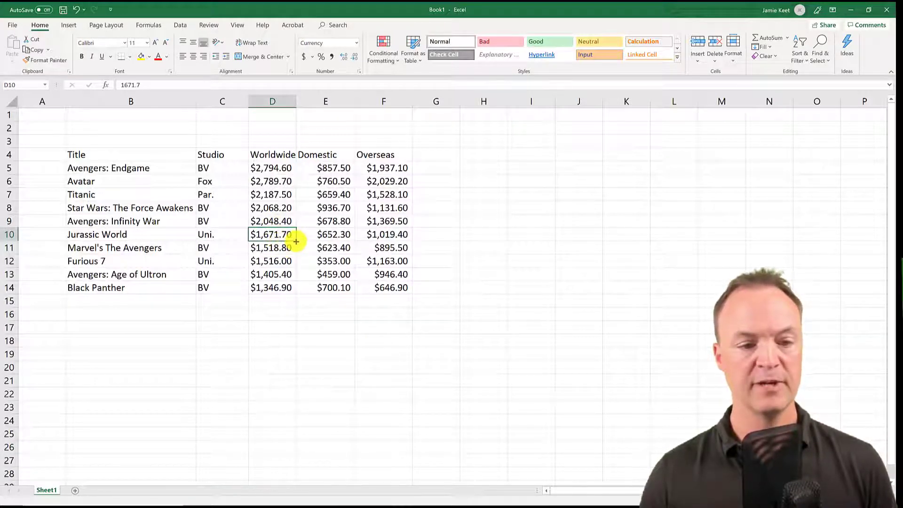
{"action": "left_click_drag", "start_coordinate": [295, 241], "coordinate": [297, 250]}
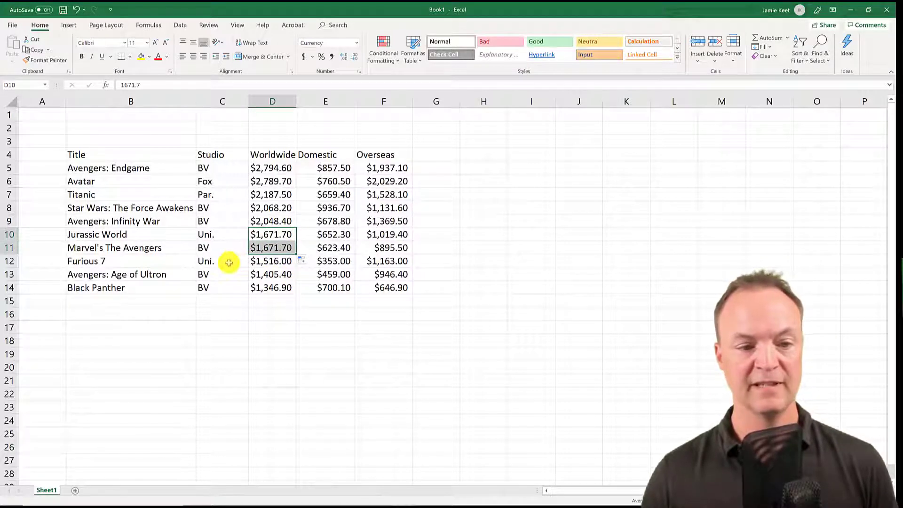
{"action": "left_click", "coordinate": [335, 235]}
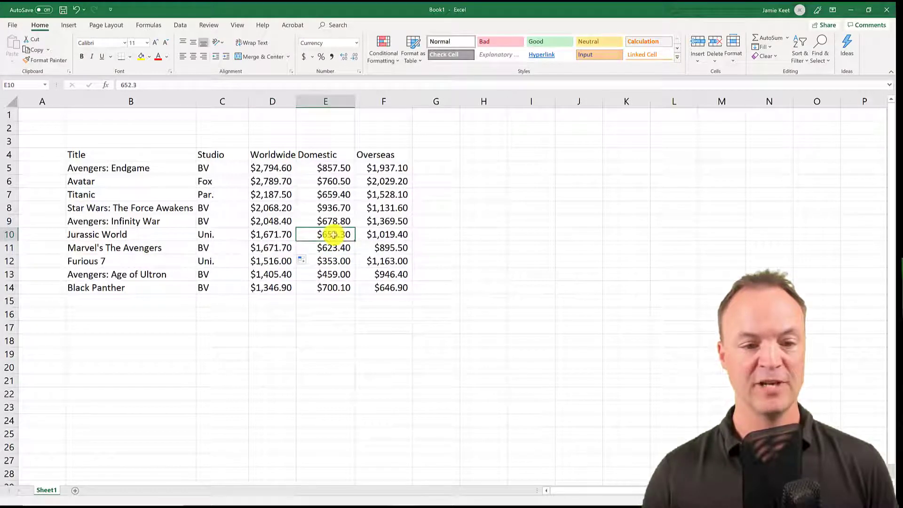
{"action": "double_click", "coordinate": [334, 235]}
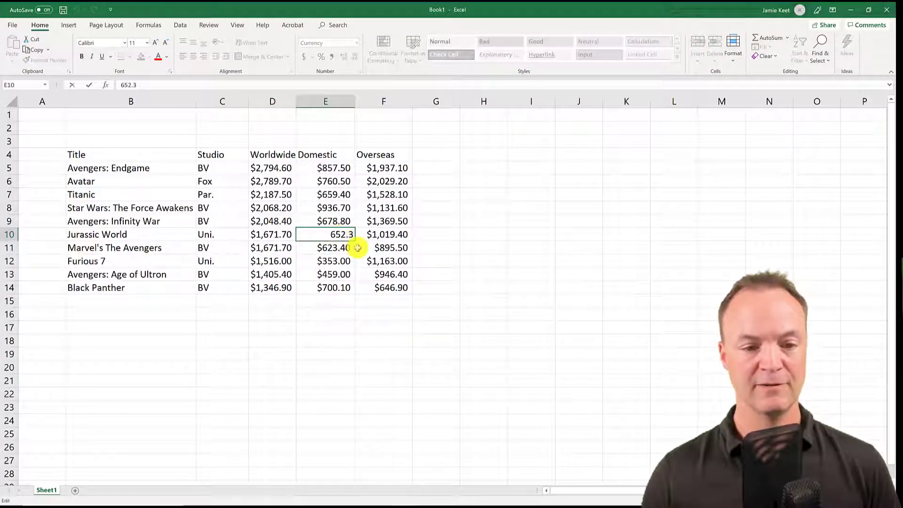
{"action": "key", "text": "BackSpace"}
{"action": "type", "text": "1"}
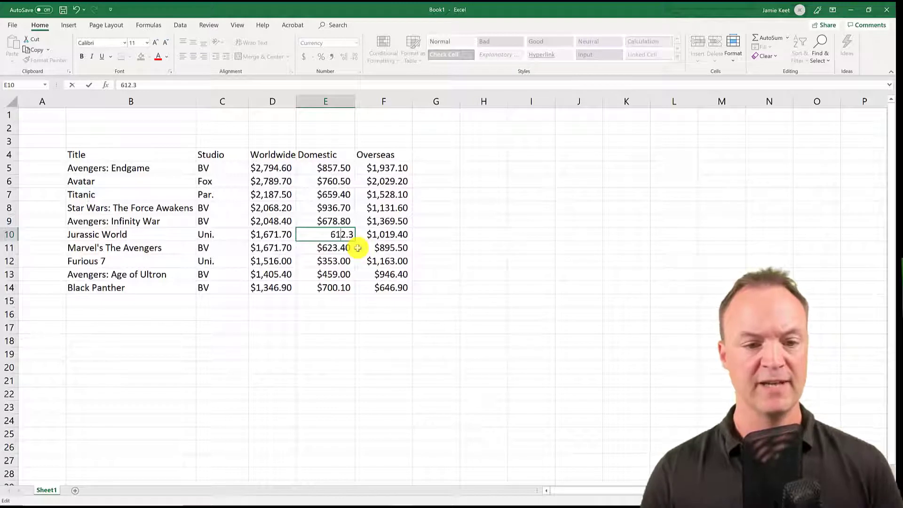
{"action": "left_click", "coordinate": [346, 260]}
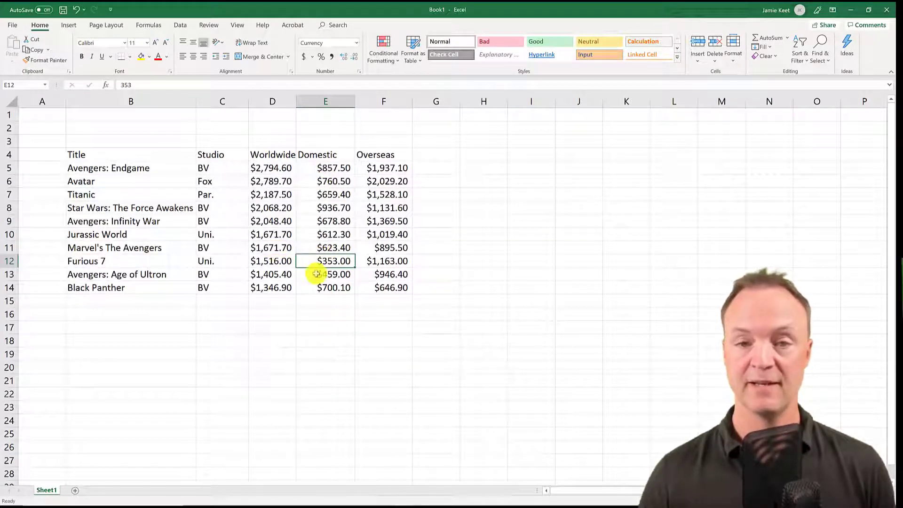
- Custom sort B5:F14 by Worldwide with Domestic added as a second level, both ordered largest to smallest
{"action": "left_click", "coordinate": [91, 170]}
{"action": "left_click_drag", "start_coordinate": [91, 169], "coordinate": [375, 290]}
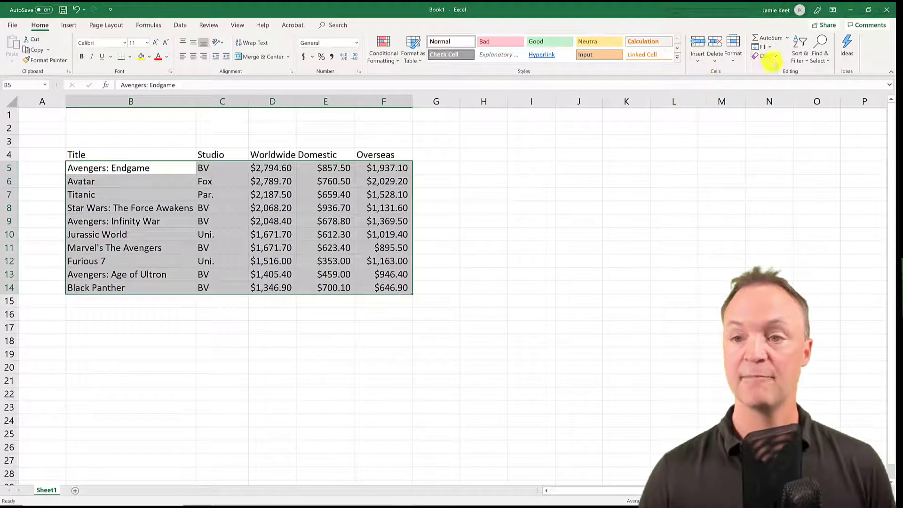
{"action": "left_click", "coordinate": [800, 55]}
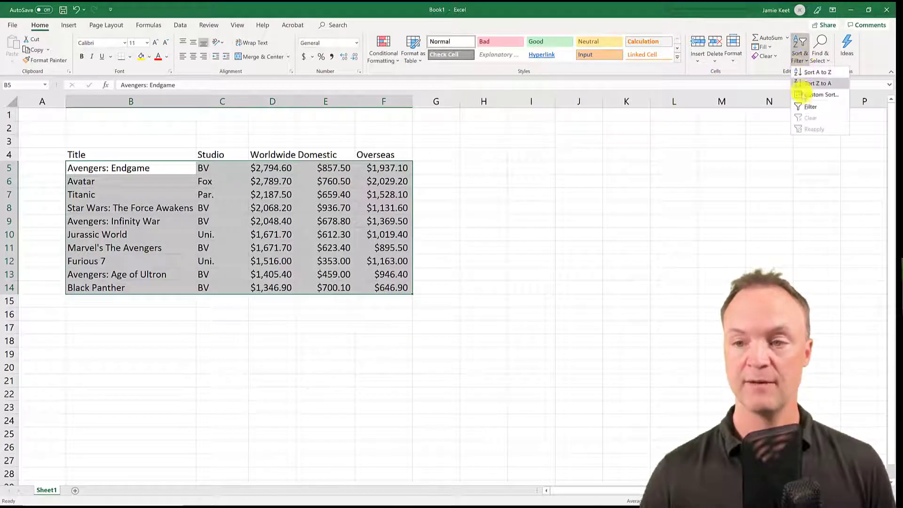
{"action": "left_click", "coordinate": [818, 94]}
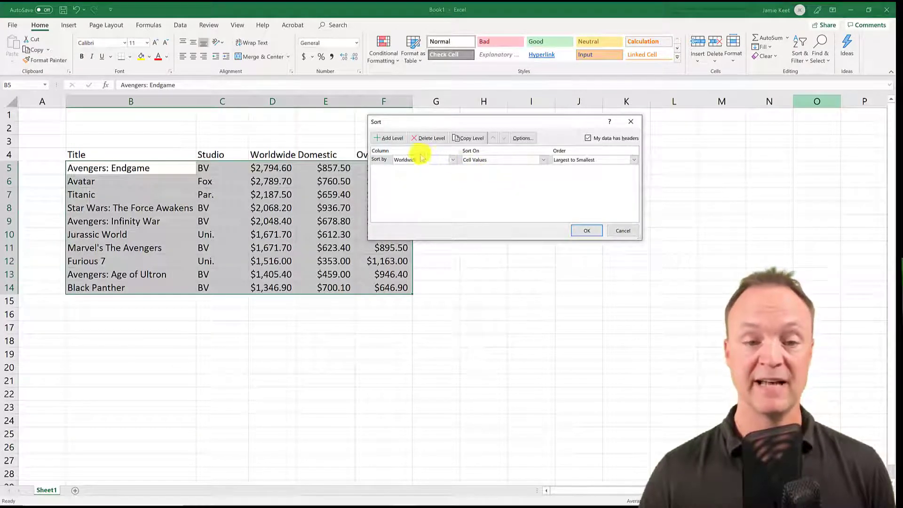
{"action": "left_click", "coordinate": [394, 139]}
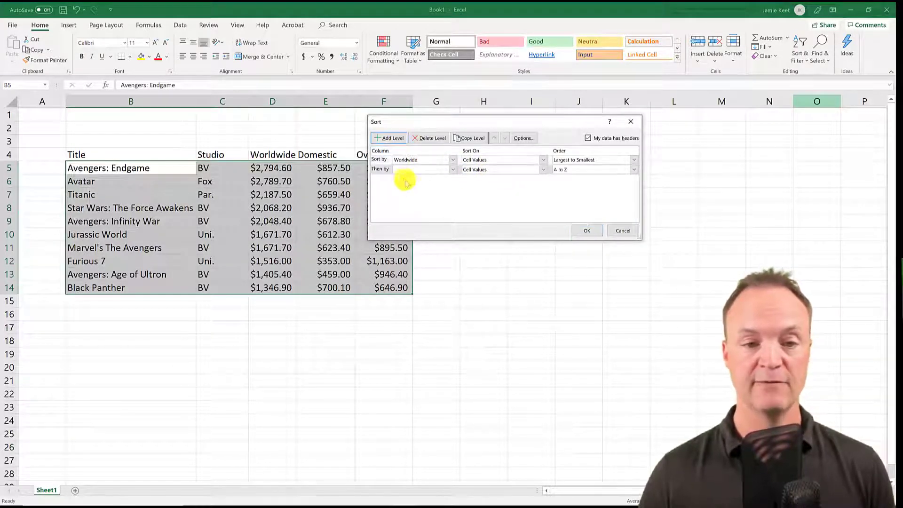
{"action": "left_click", "coordinate": [449, 170]}
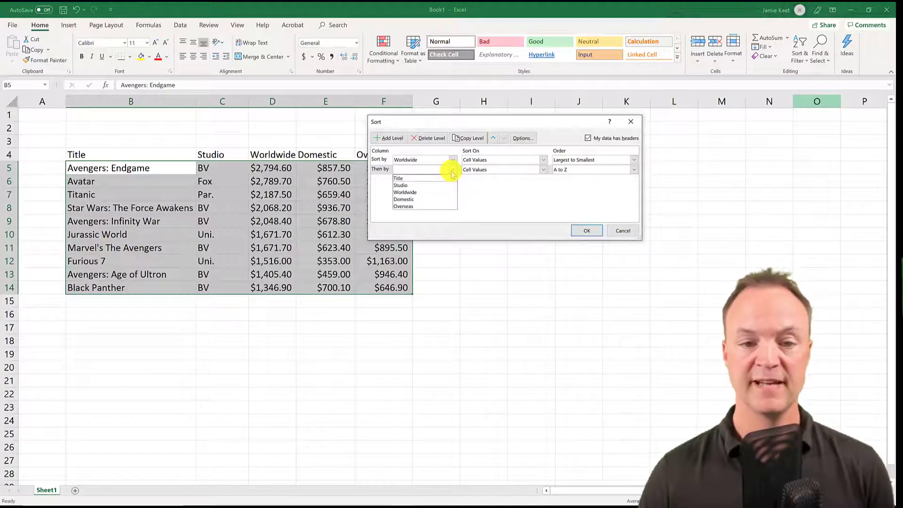
{"action": "left_click", "coordinate": [429, 199]}
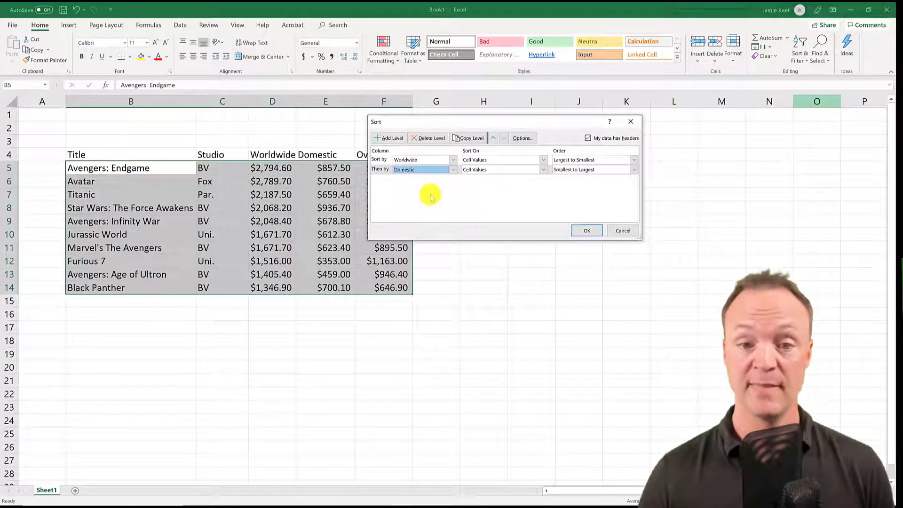
{"action": "left_click", "coordinate": [633, 170]}
{"action": "left_click", "coordinate": [594, 186]}
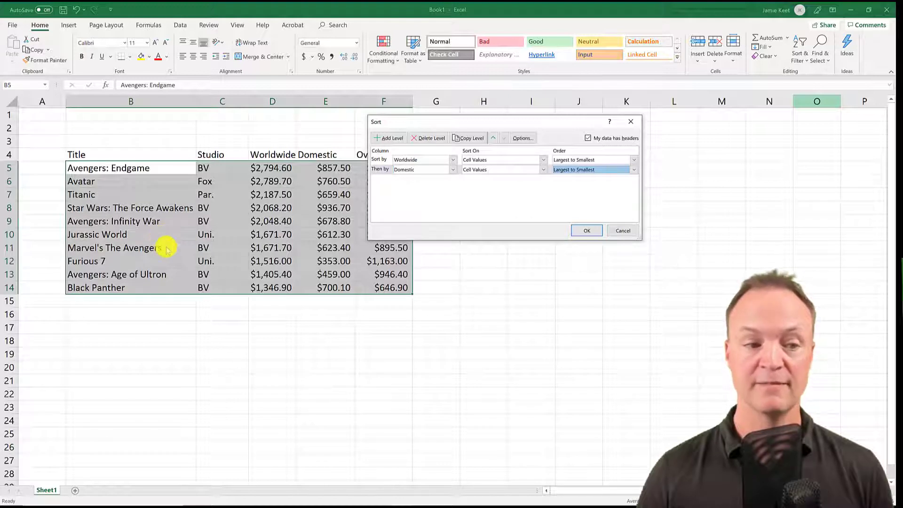
{"action": "left_click", "coordinate": [586, 232]}
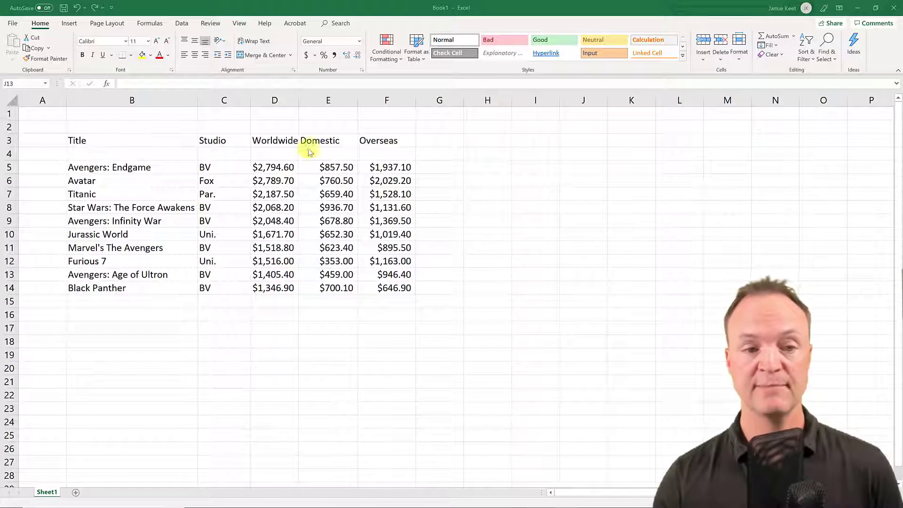
- Add filters to the blank cells B4:F4 beneath the movie table headings
{"action": "left_click", "coordinate": [127, 156]}
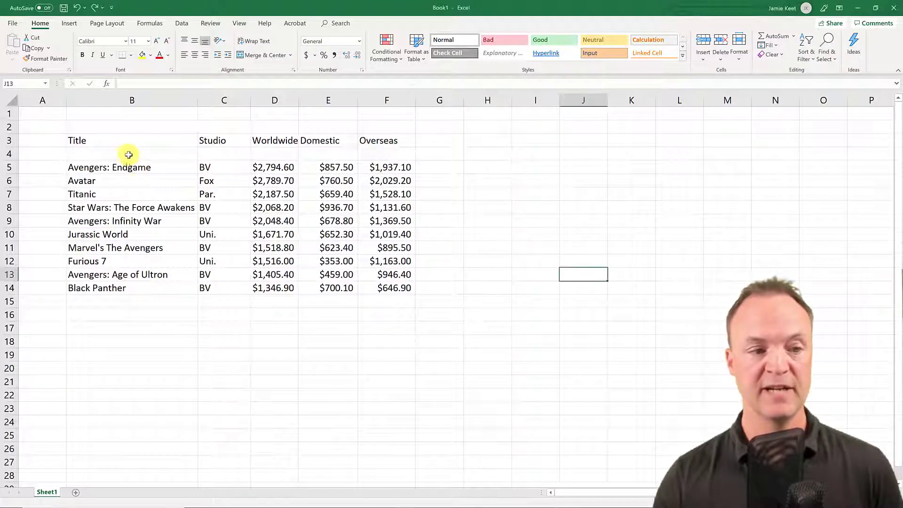
{"action": "left_click_drag", "start_coordinate": [148, 154], "coordinate": [387, 155]}
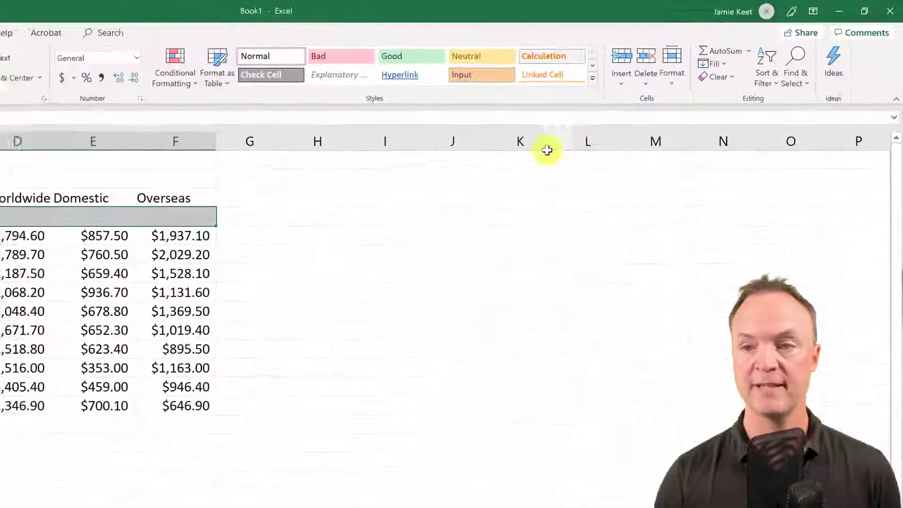
{"action": "left_click", "coordinate": [760, 92]}
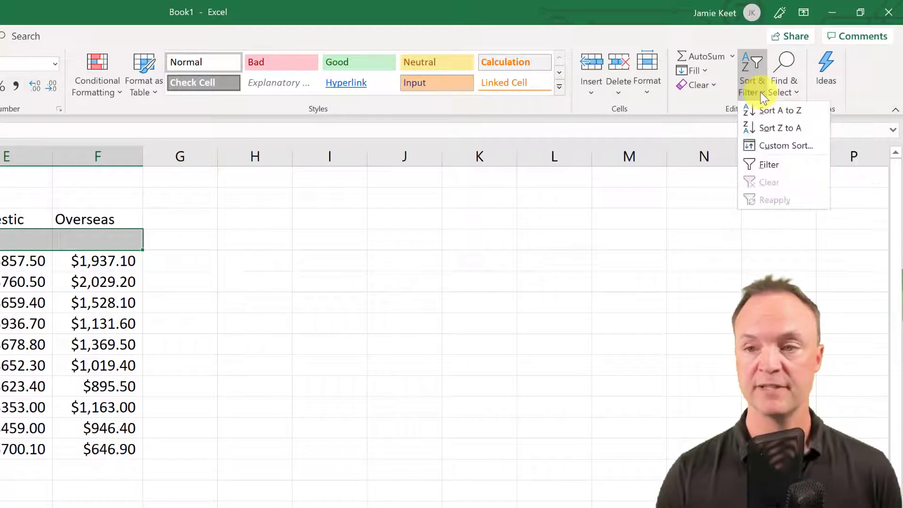
{"action": "left_click", "coordinate": [767, 165]}
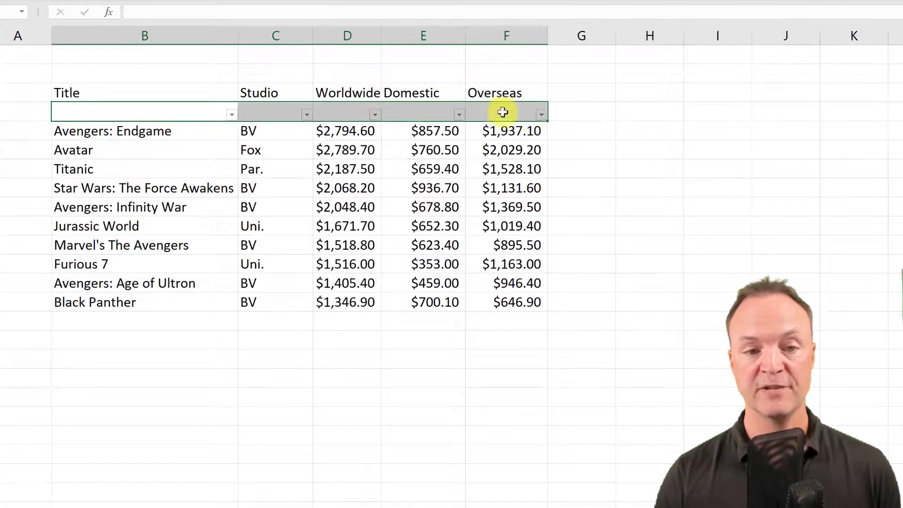
{"action": "left_click", "coordinate": [347, 377]}
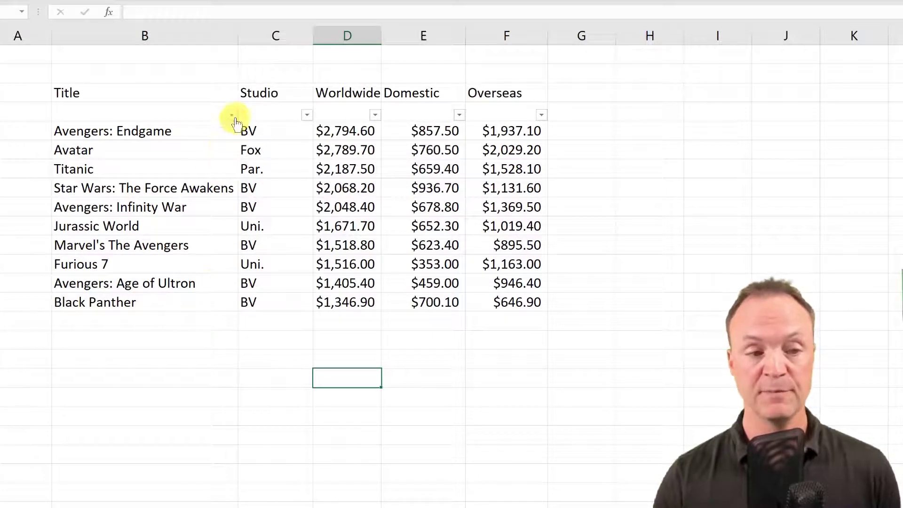
- Filter the Title column of the movie table to show only Black Panther
{"action": "left_click", "coordinate": [232, 116]}
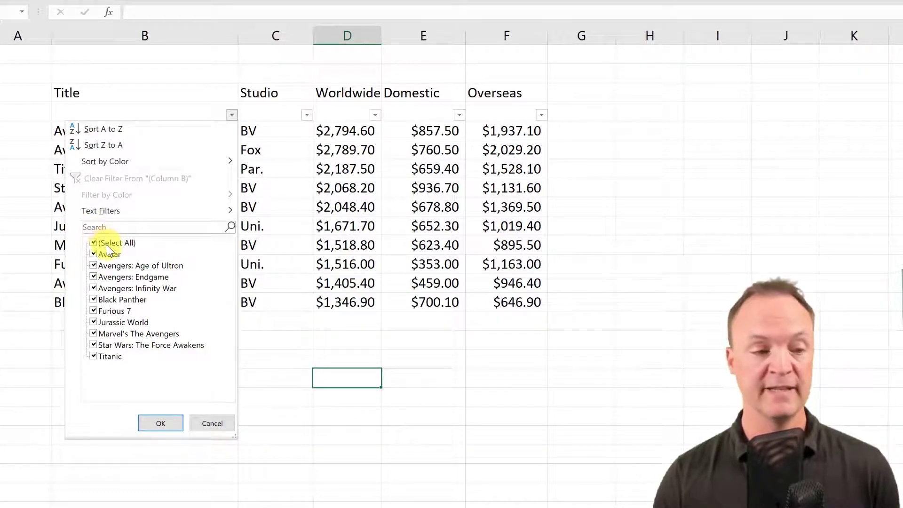
{"action": "left_click", "coordinate": [94, 244]}
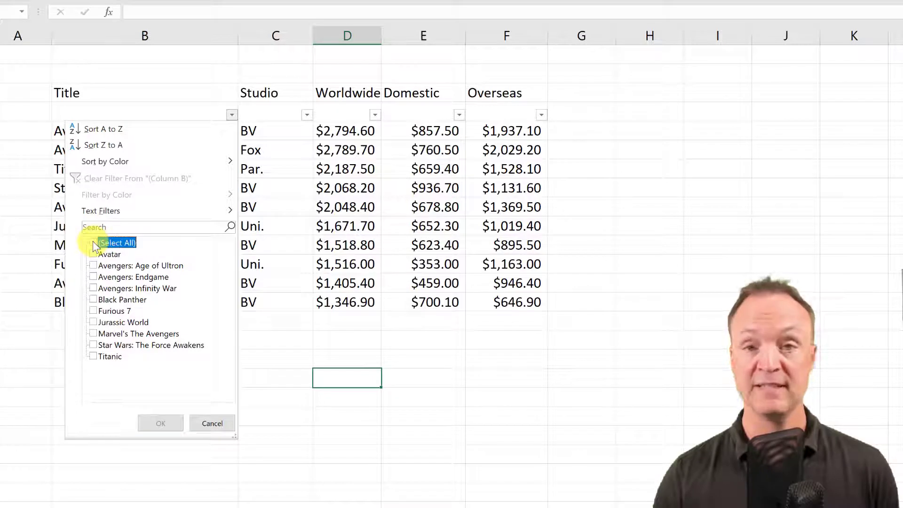
{"action": "left_click", "coordinate": [93, 300]}
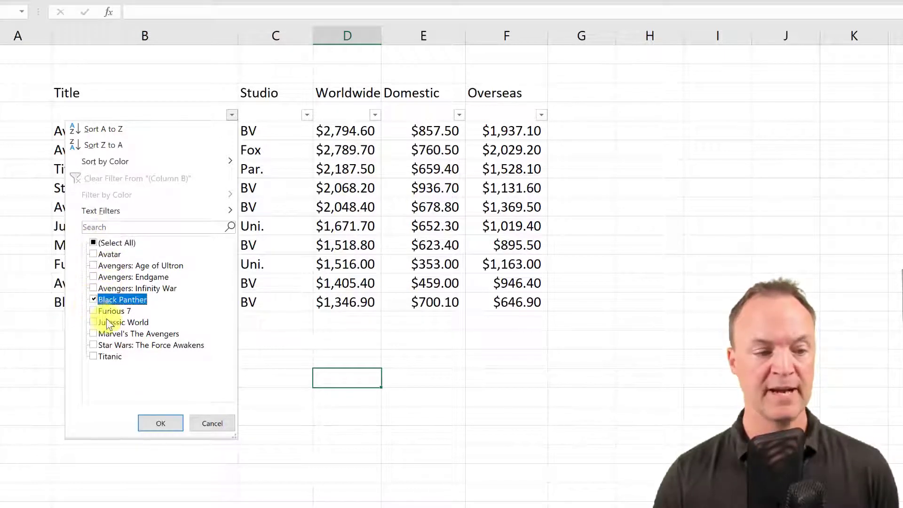
{"action": "left_click", "coordinate": [165, 425]}
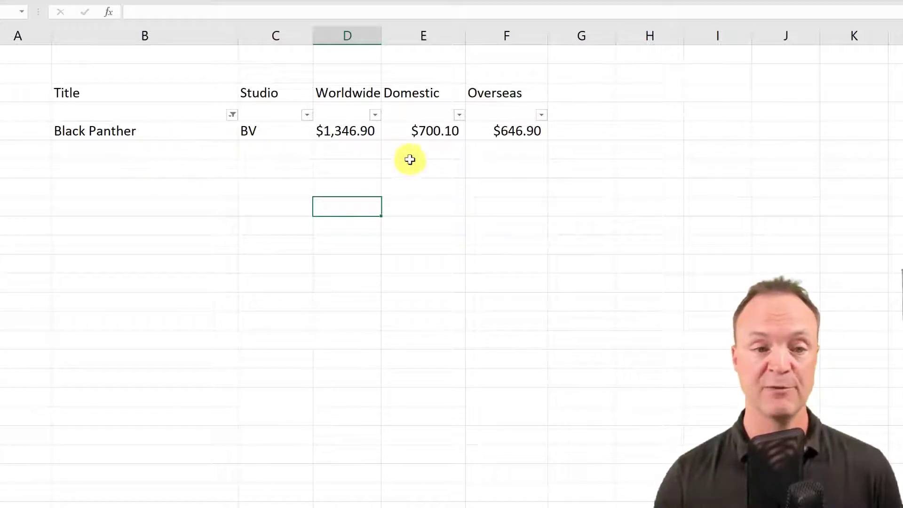
- Reset the Title column's filter to include all movie titles again
{"action": "left_click", "coordinate": [233, 114]}
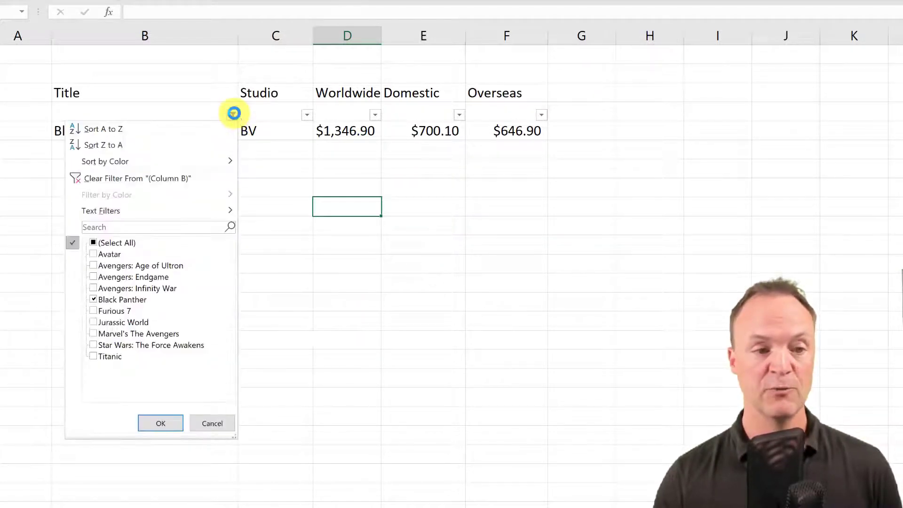
{"action": "left_click", "coordinate": [95, 244]}
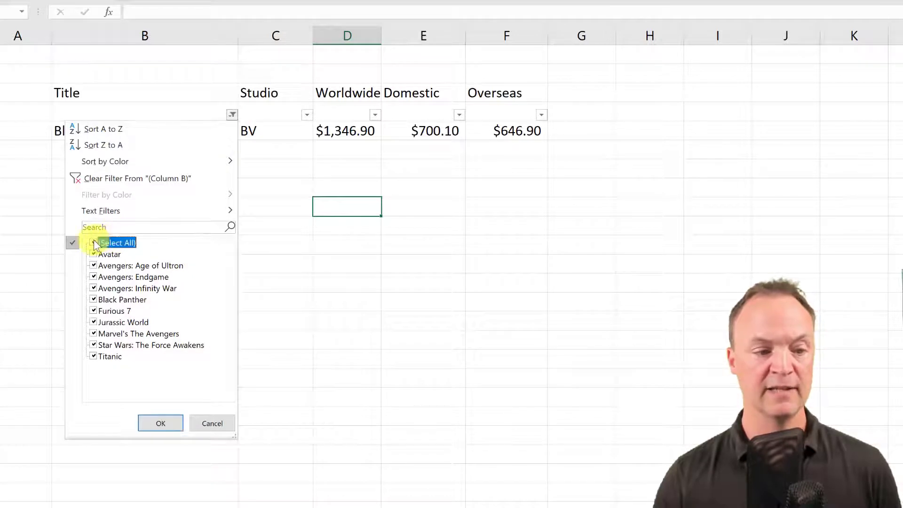
{"action": "left_click", "coordinate": [168, 426]}
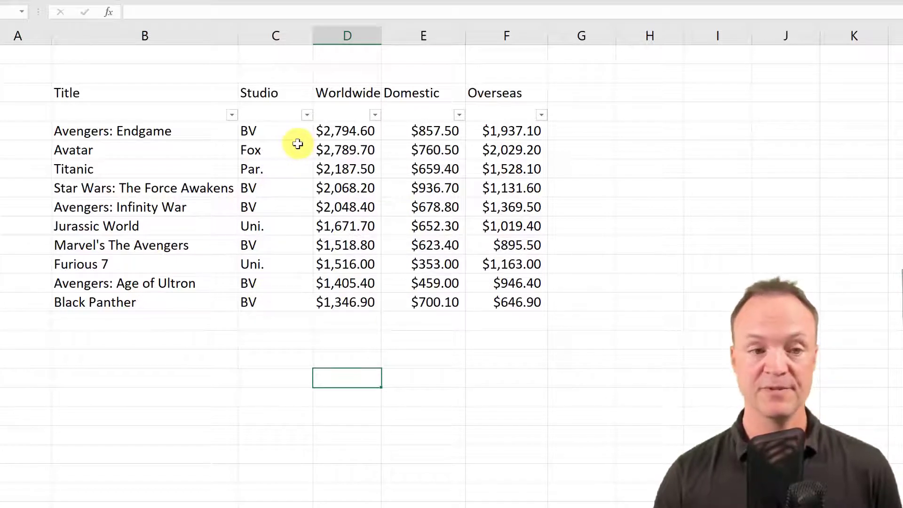
- Filter the Studio column to show only Uni. movies, and clear the table's filter again
{"action": "left_click", "coordinate": [306, 115]}
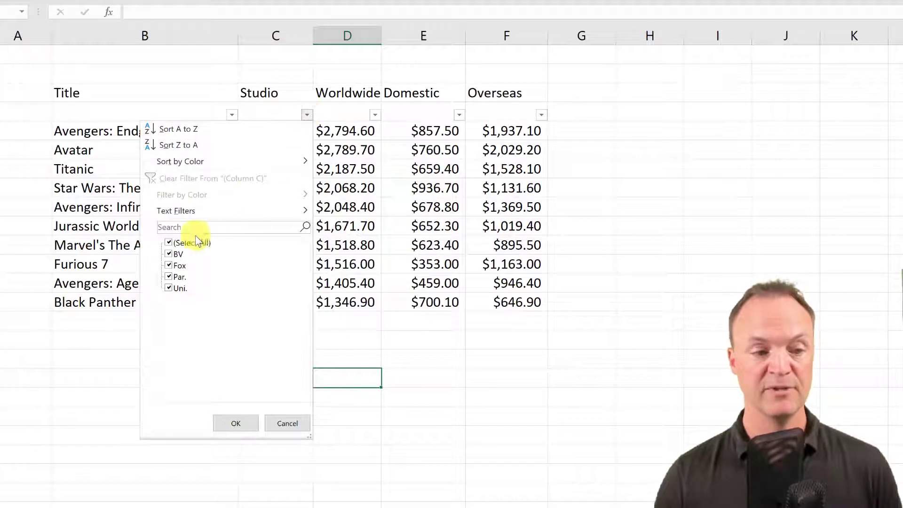
{"action": "left_click", "coordinate": [169, 242]}
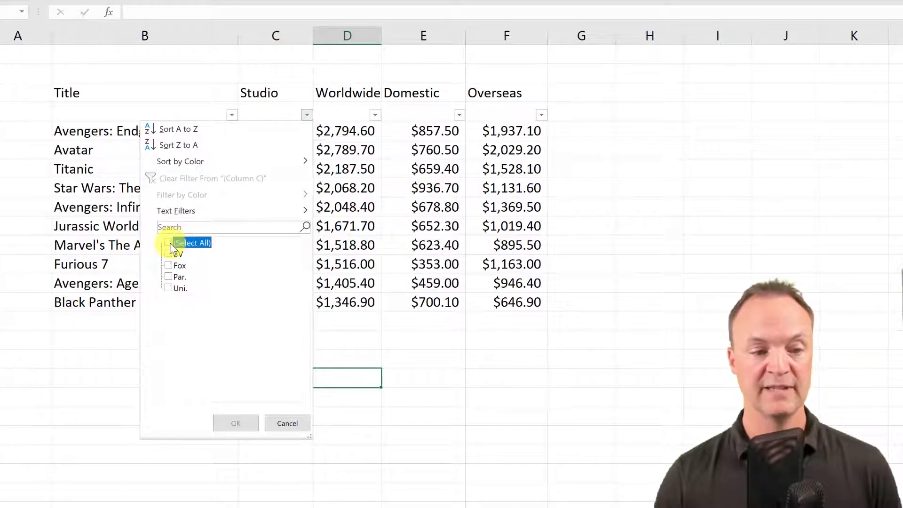
{"action": "left_click", "coordinate": [168, 287]}
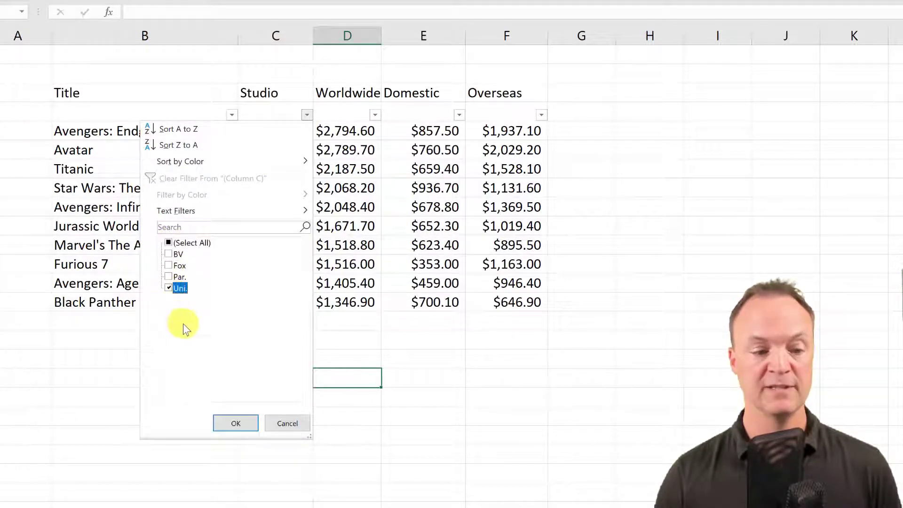
{"action": "left_click", "coordinate": [245, 429]}
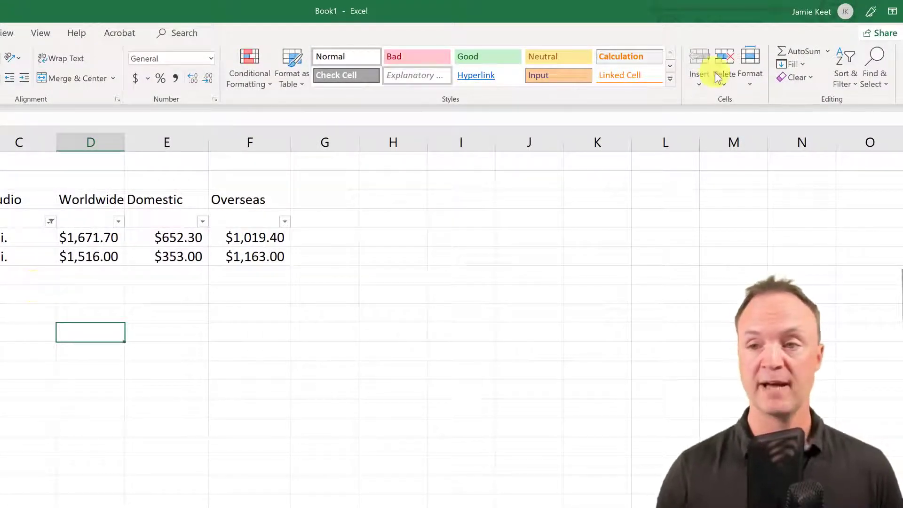
{"action": "left_click", "coordinate": [856, 83]}
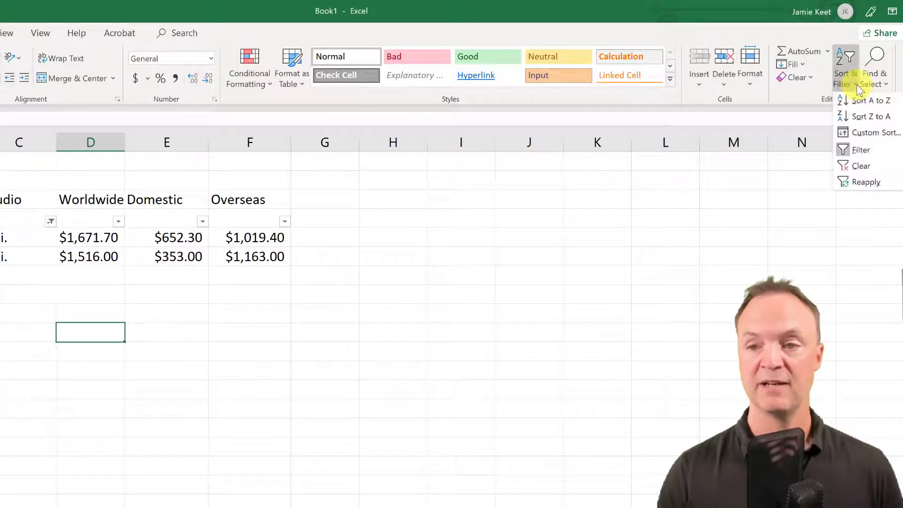
{"action": "left_click", "coordinate": [860, 166]}
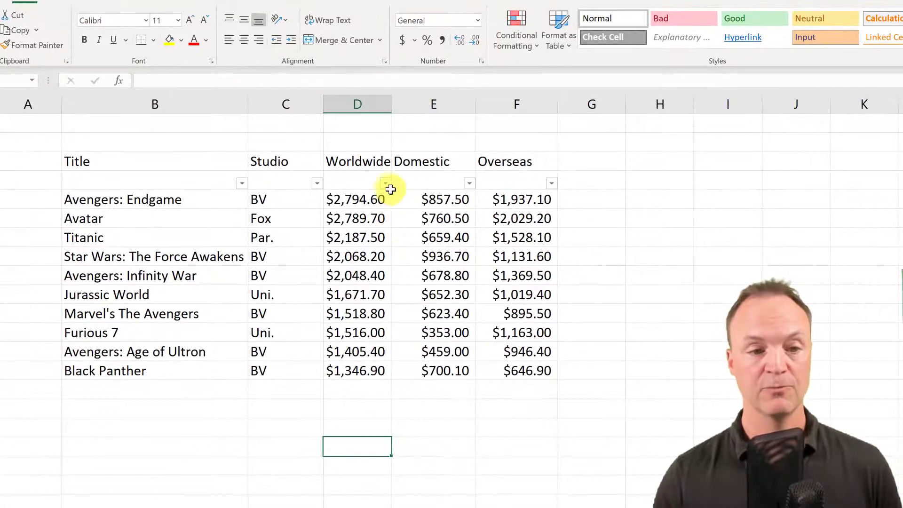
- Filter the Worldwide column to above-average values, and undo that filter
{"action": "left_click", "coordinate": [386, 183]}
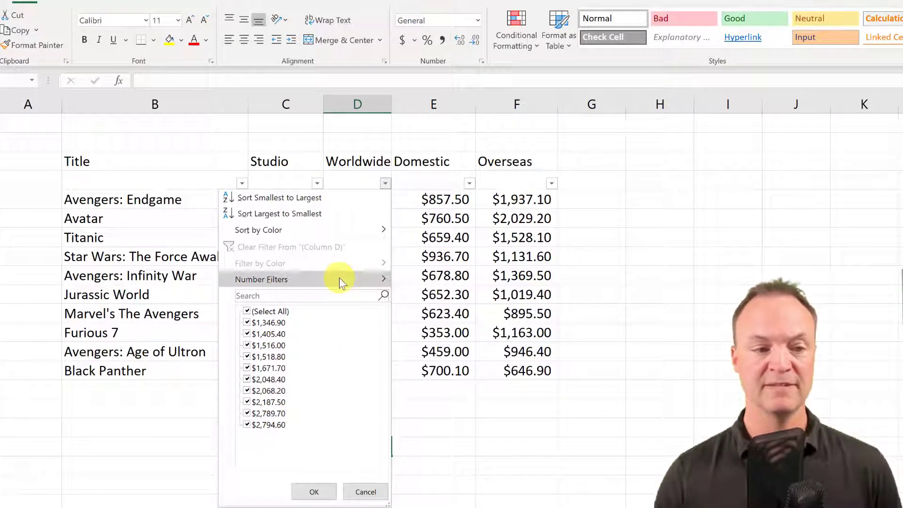
{"action": "mouse_move", "coordinate": [339, 278]}
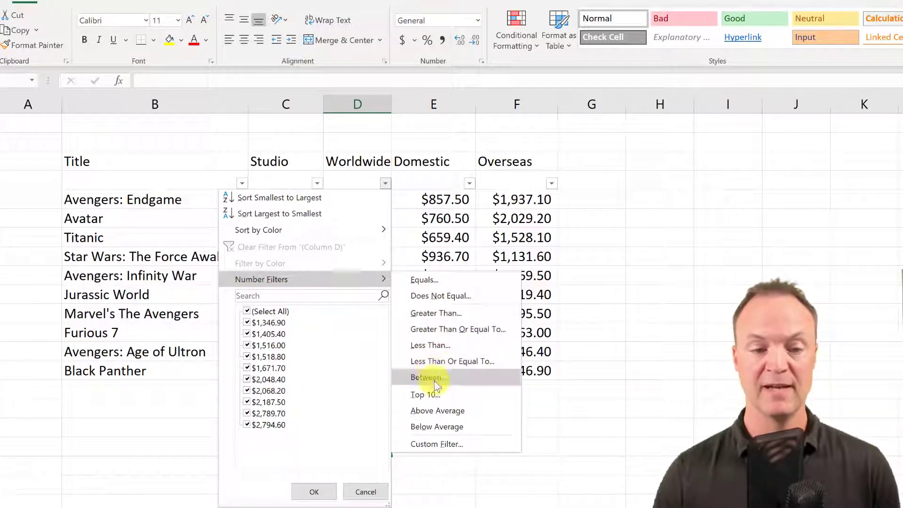
{"action": "left_click", "coordinate": [459, 412]}
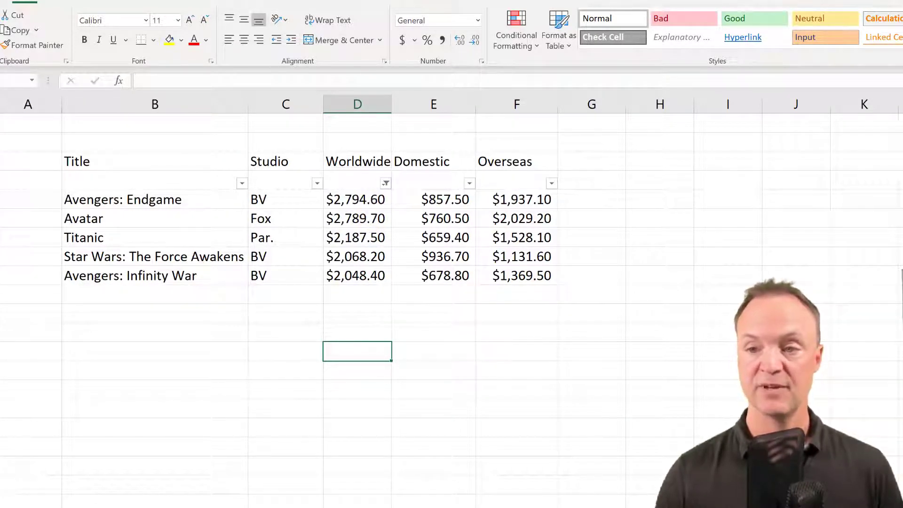
{"action": "key", "text": "ctrl+z"}
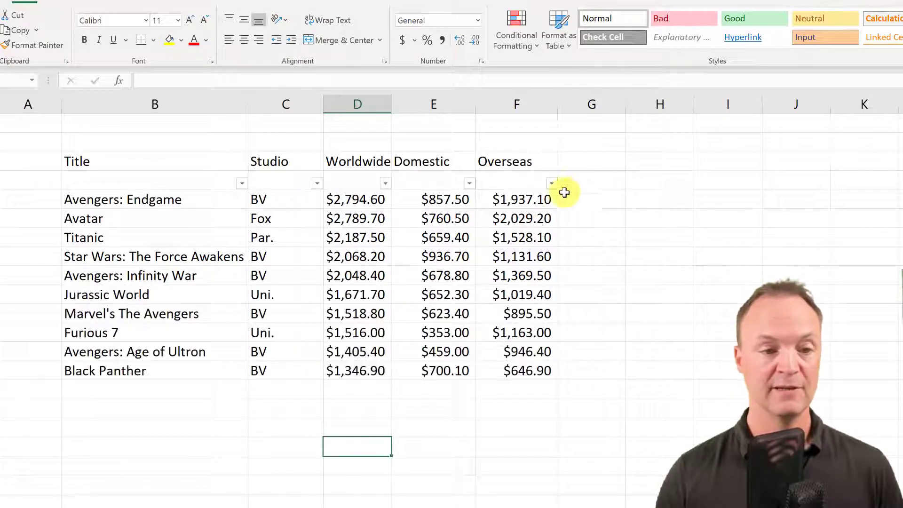
- Apply a custom filter to the Worldwide column for values greater than 2000 and less than 2500
{"action": "left_click", "coordinate": [385, 184]}
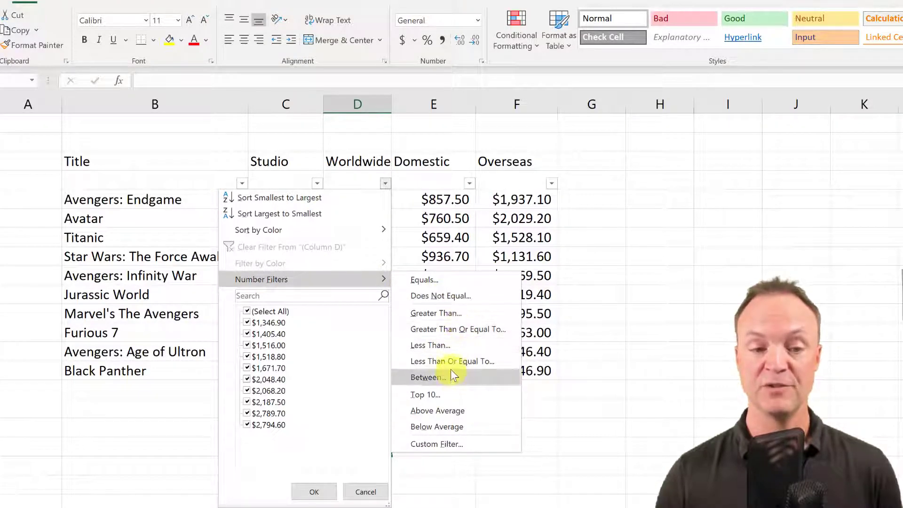
{"action": "left_click", "coordinate": [446, 444]}
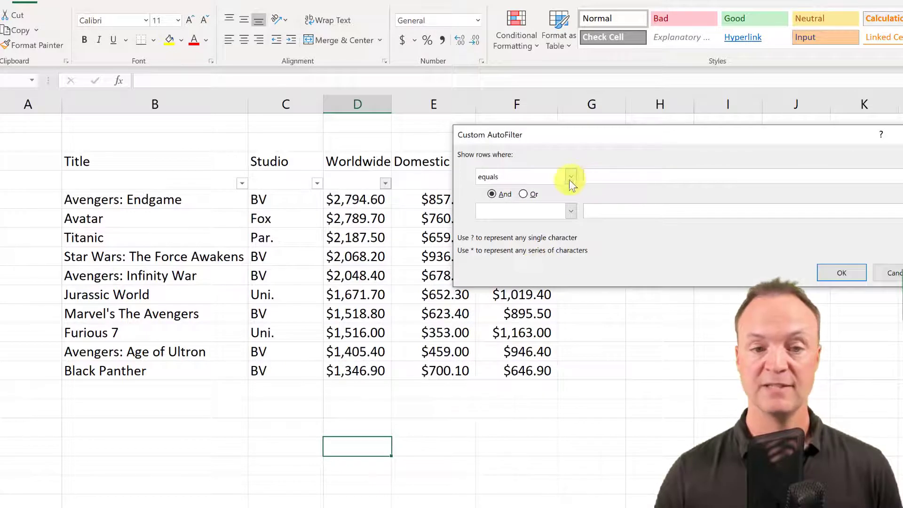
{"action": "left_click", "coordinate": [570, 179]}
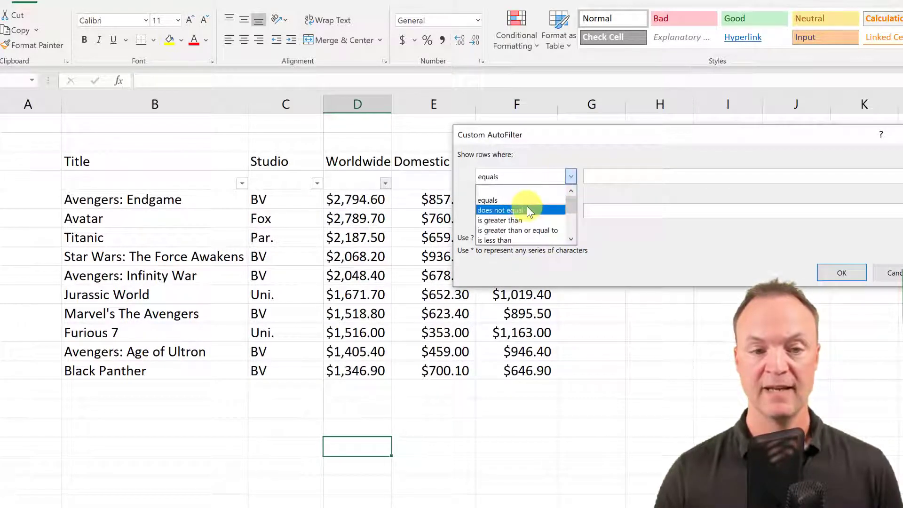
{"action": "left_click", "coordinate": [524, 220]}
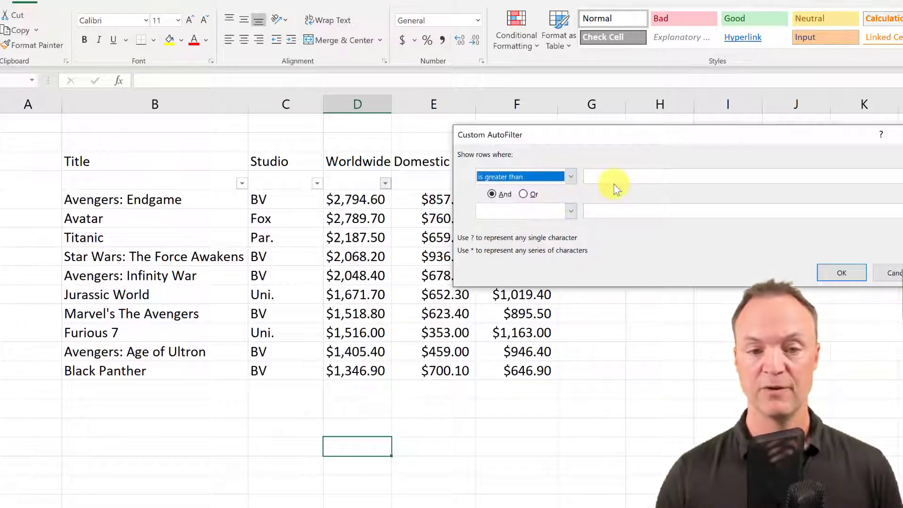
{"action": "left_click", "coordinate": [613, 177]}
{"action": "type", "text": "200"}
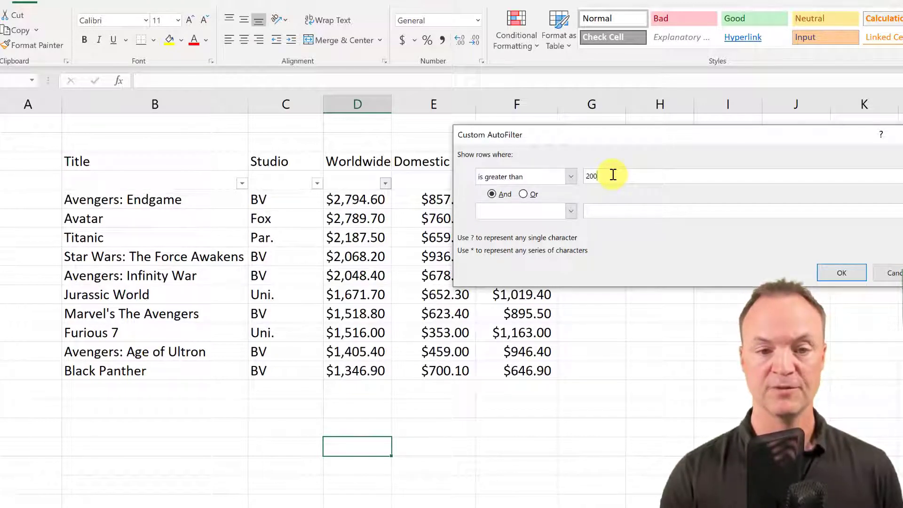
{"action": "type", "text": "0"}
{"action": "left_click", "coordinate": [571, 212]}
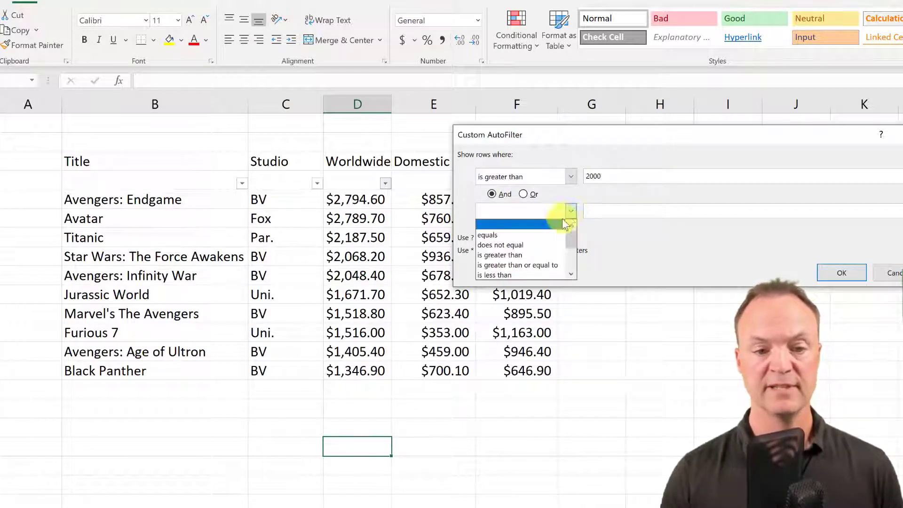
{"action": "left_click", "coordinate": [529, 275]}
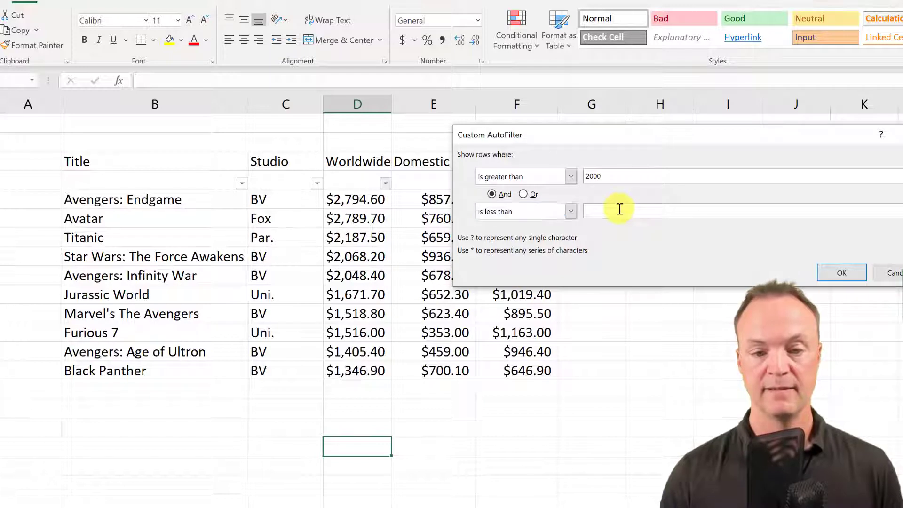
{"action": "left_click", "coordinate": [620, 209]}
{"action": "type", "text": "2500"}
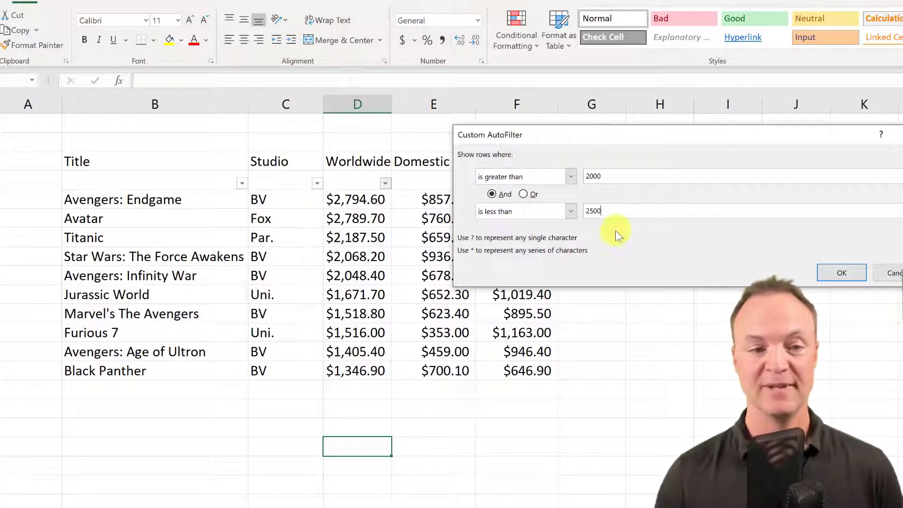
{"action": "left_click", "coordinate": [836, 275]}
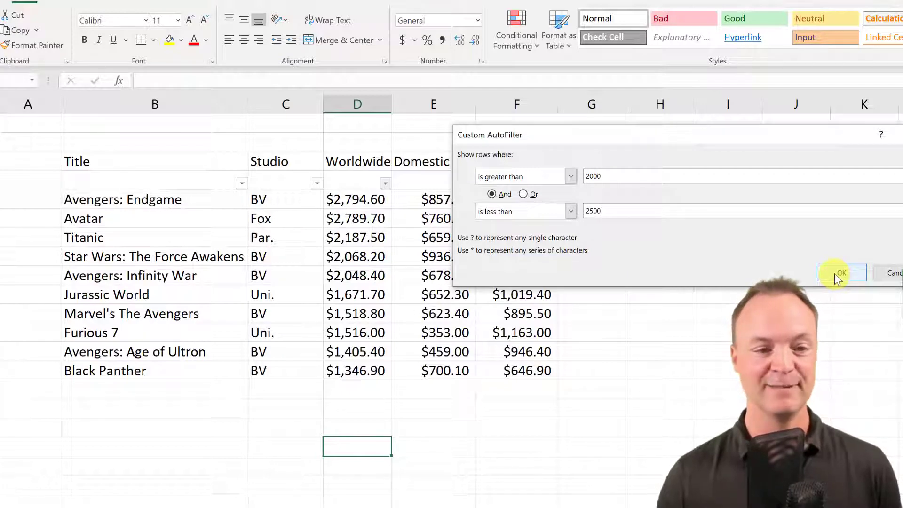
{"action": "left_click", "coordinate": [836, 274]}
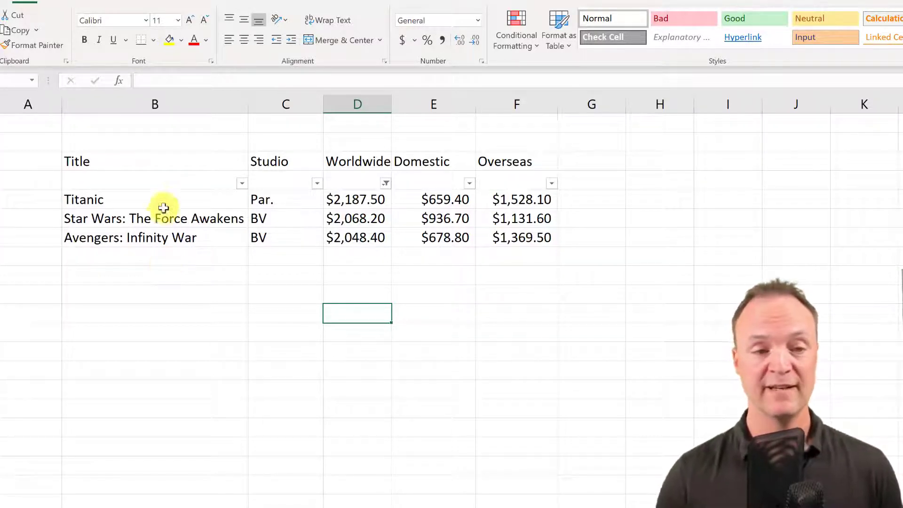
{"action": "left_click", "coordinate": [385, 182]}
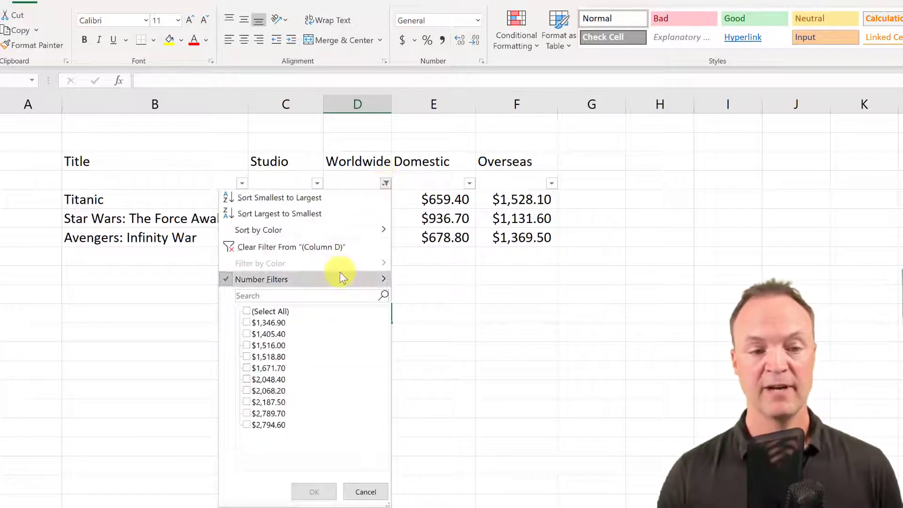
{"action": "mouse_move", "coordinate": [387, 279]}
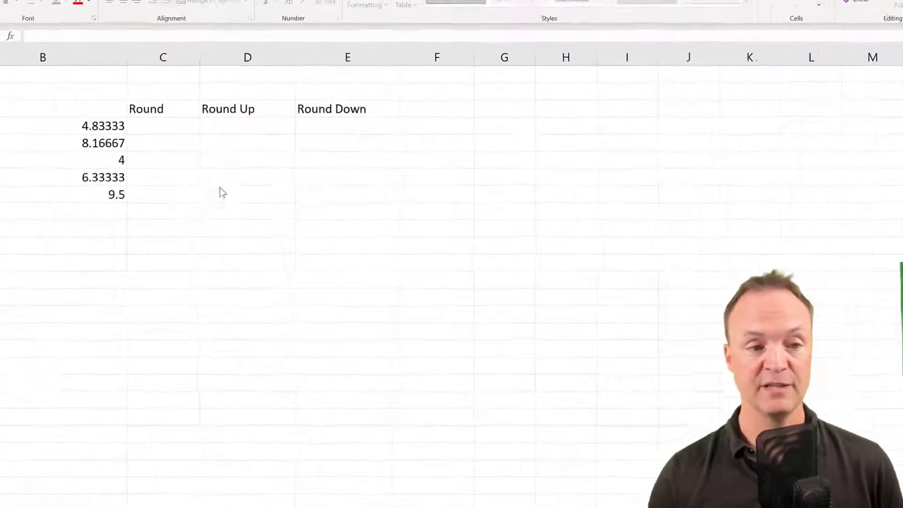
- Enter =ROUND(B4,0) in the first cell of the Round column, C4
{"action": "left_click", "coordinate": [153, 121]}
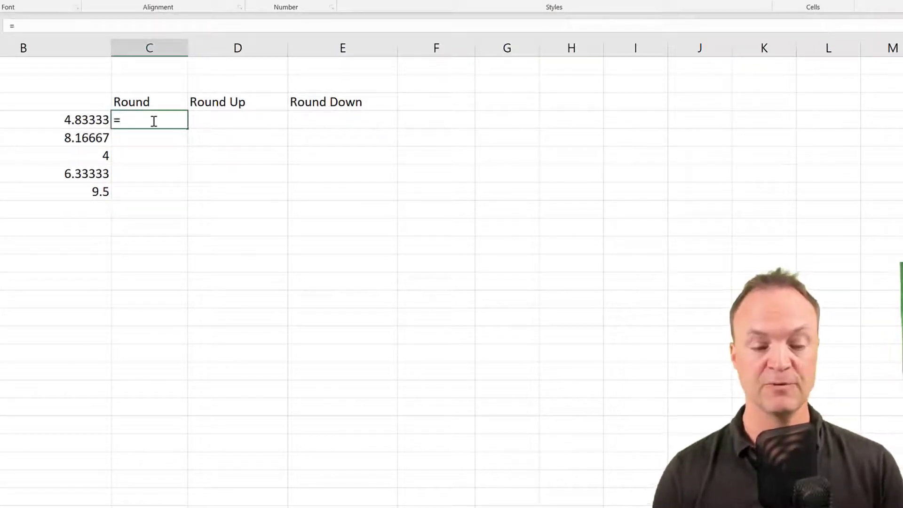
{"action": "type", "text": "=roun"}
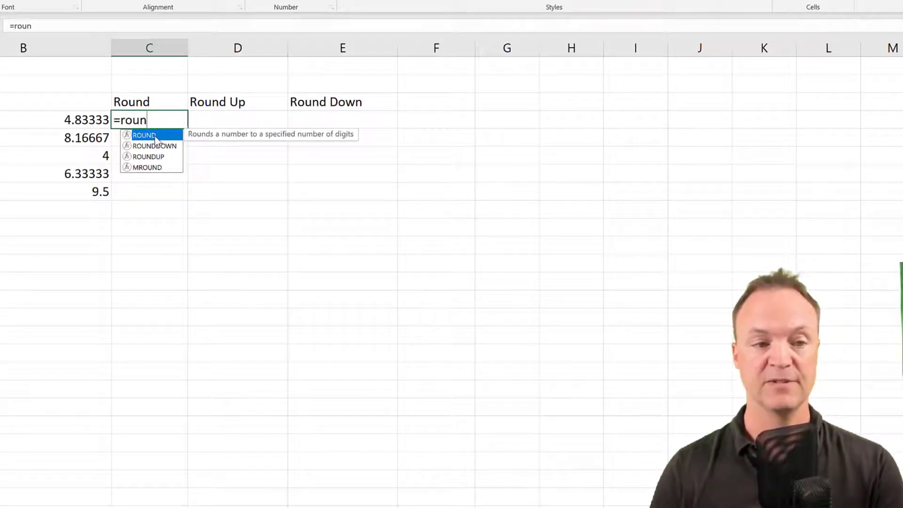
{"action": "double_click", "coordinate": [155, 136]}
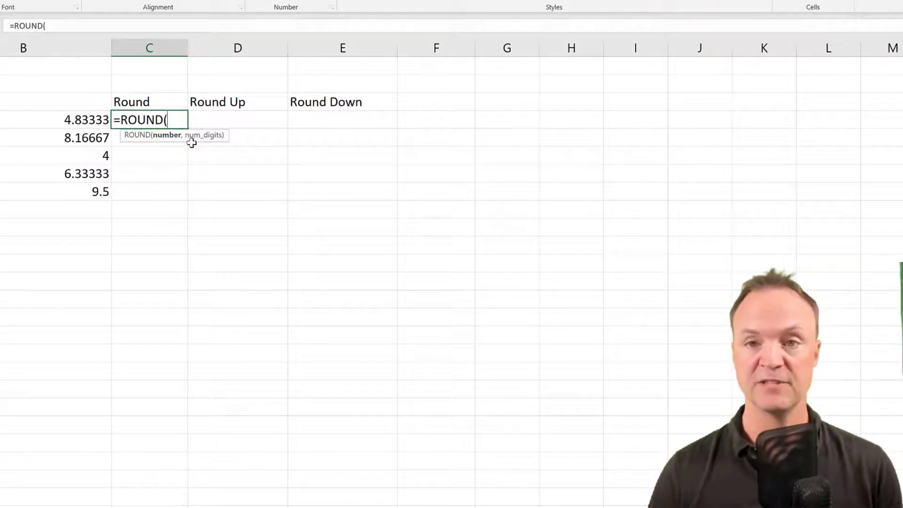
{"action": "left_click", "coordinate": [87, 119]}
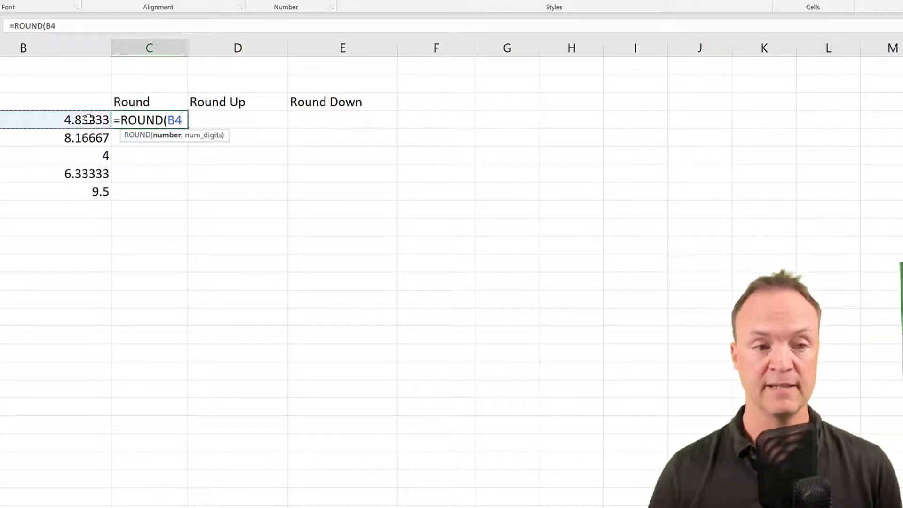
{"action": "type", "text": ","}
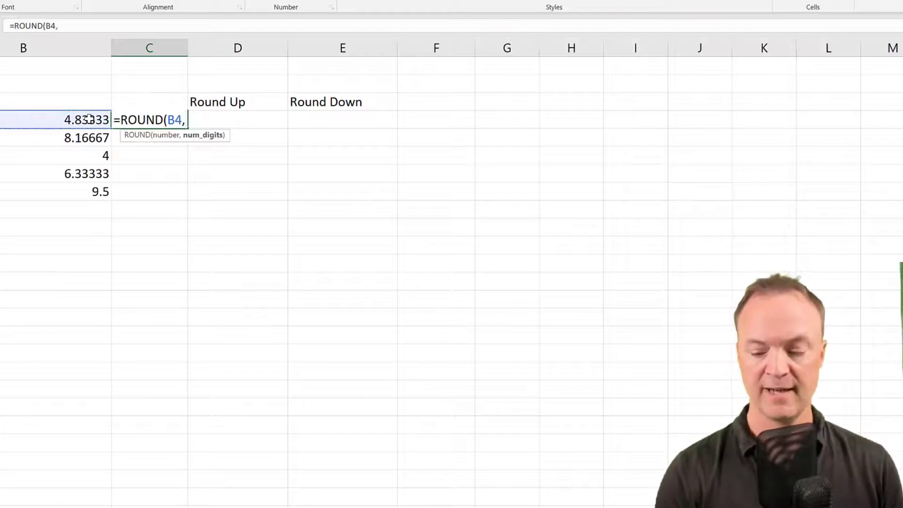
{"action": "type", "text": "0"}
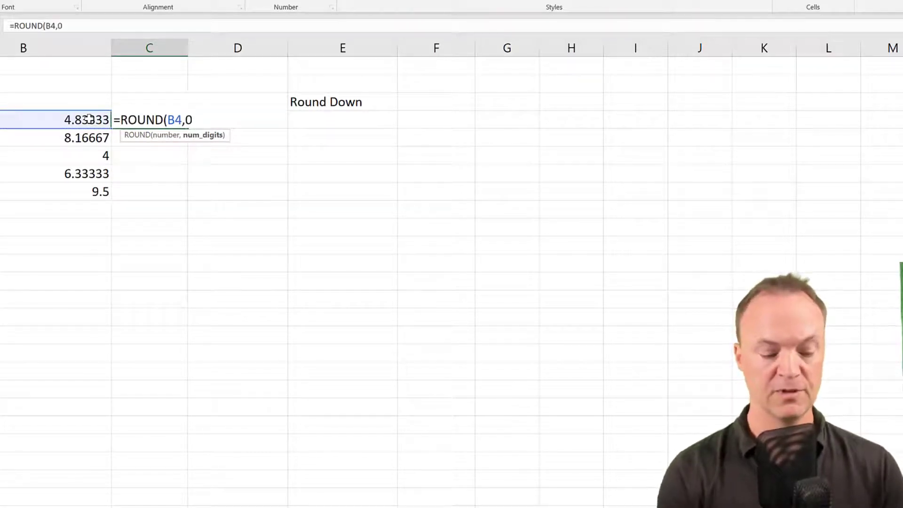
{"action": "type", "text": ")"}
{"action": "key", "text": "Return"}
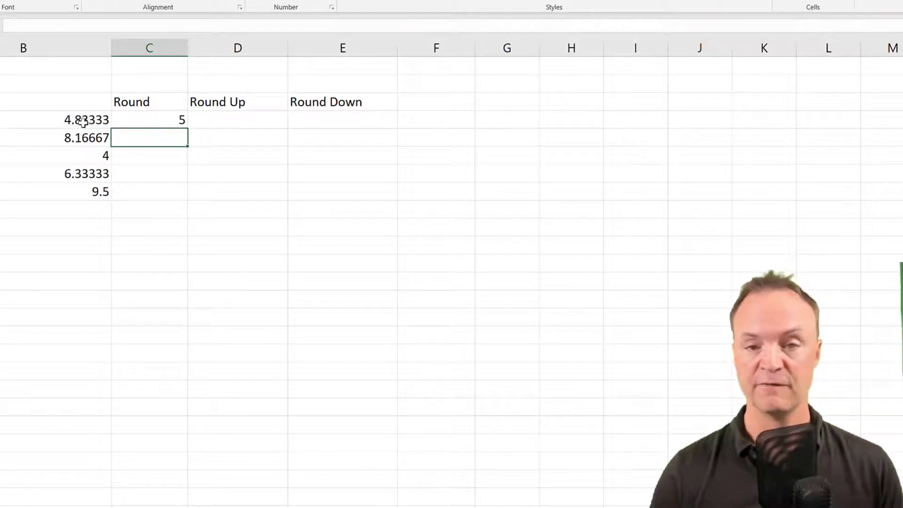
- Fill the zero-digit ROUND formula from C4 down through C8
{"action": "left_click", "coordinate": [163, 120]}
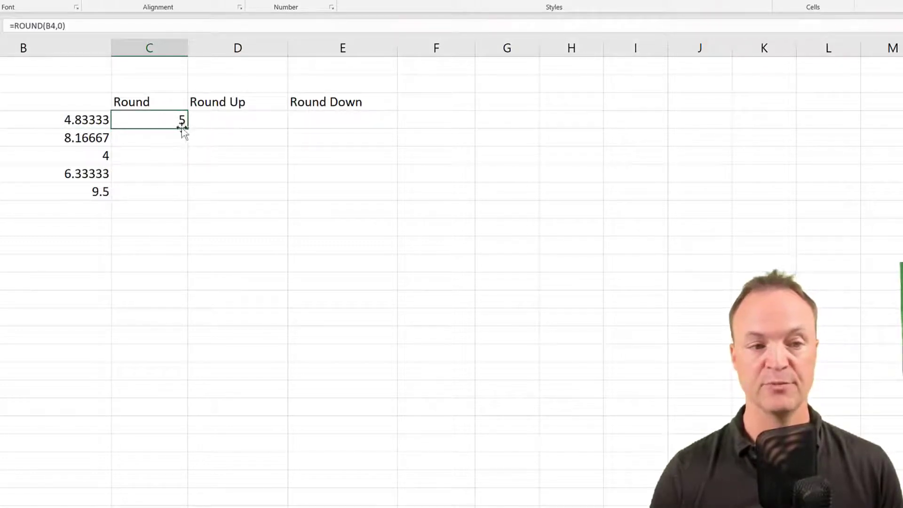
{"action": "left_click_drag", "start_coordinate": [188, 129], "coordinate": [181, 193]}
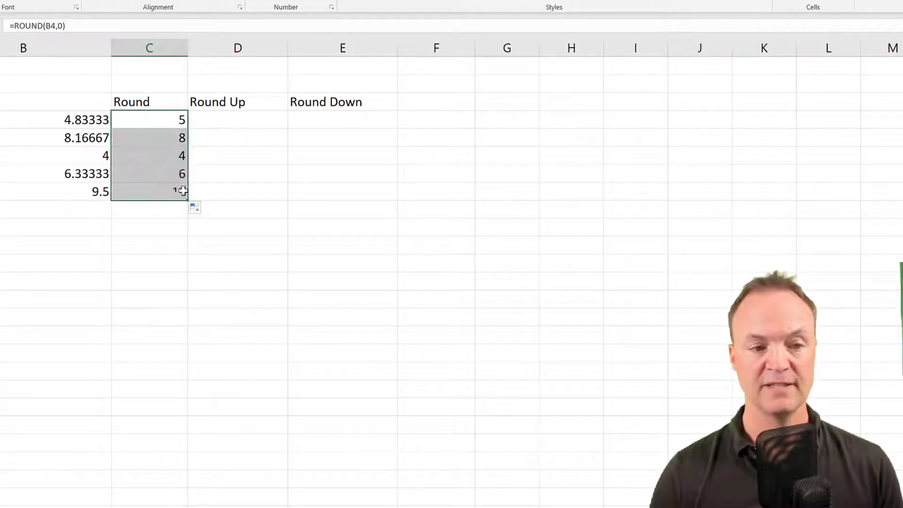
{"action": "left_click", "coordinate": [170, 221]}
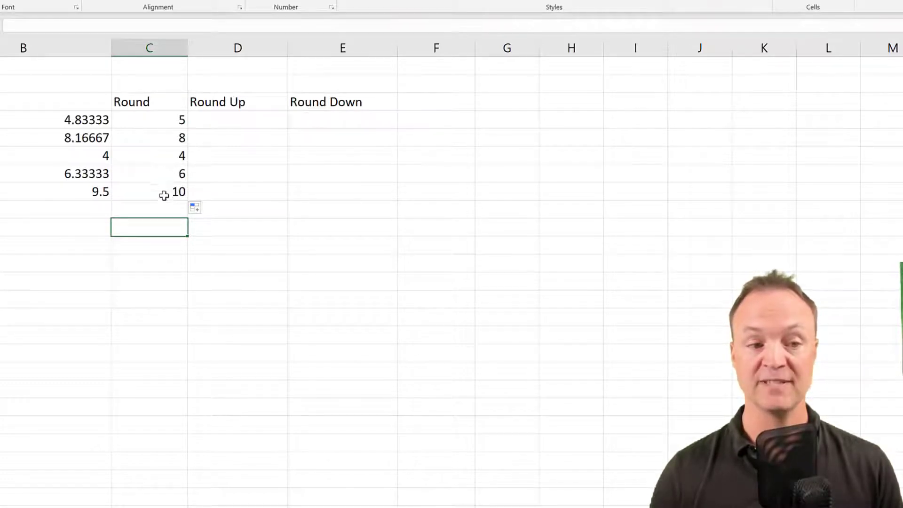
- Enter =ROUNDUP(B4,0) in the first cell of the Round Up column, D4
{"action": "left_click", "coordinate": [229, 119]}
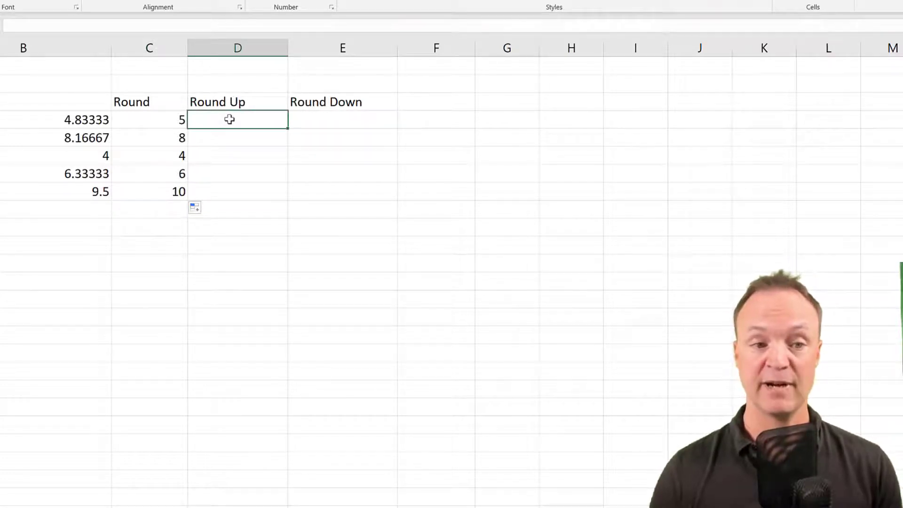
{"action": "type", "text": "="}
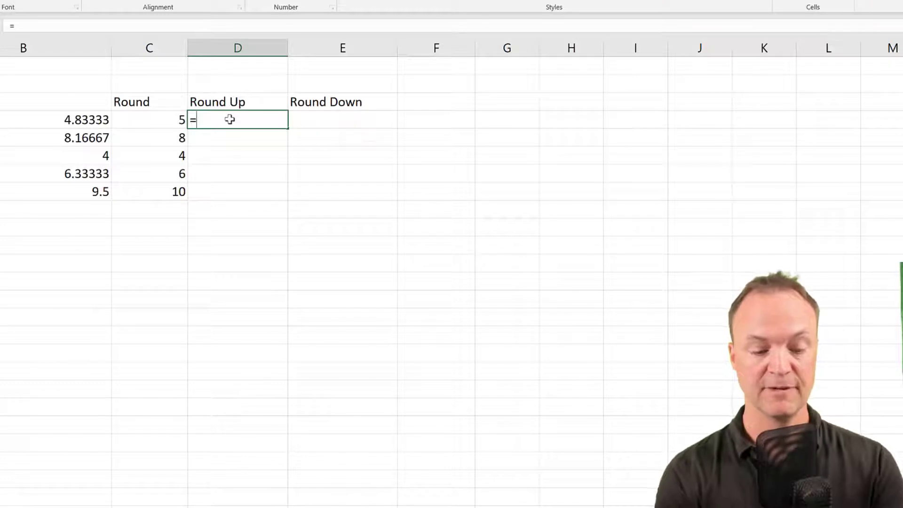
{"action": "type", "text": "roun"}
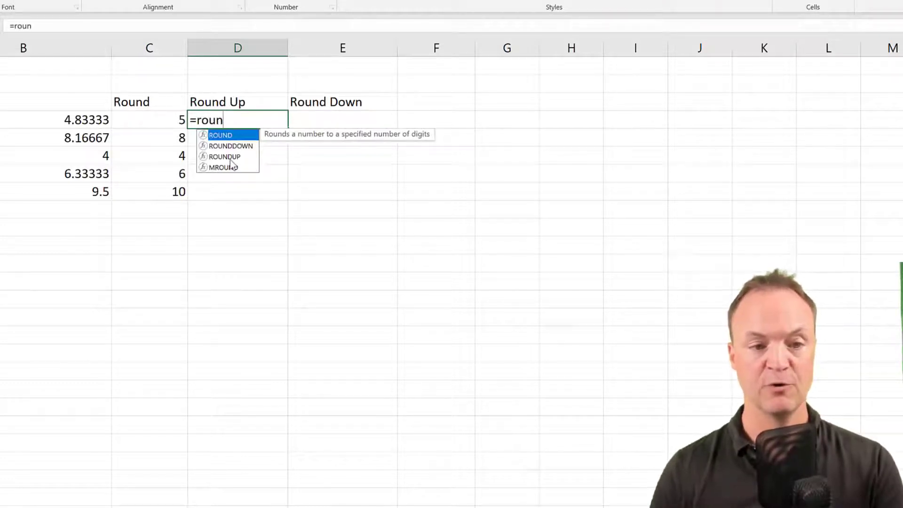
{"action": "double_click", "coordinate": [231, 159]}
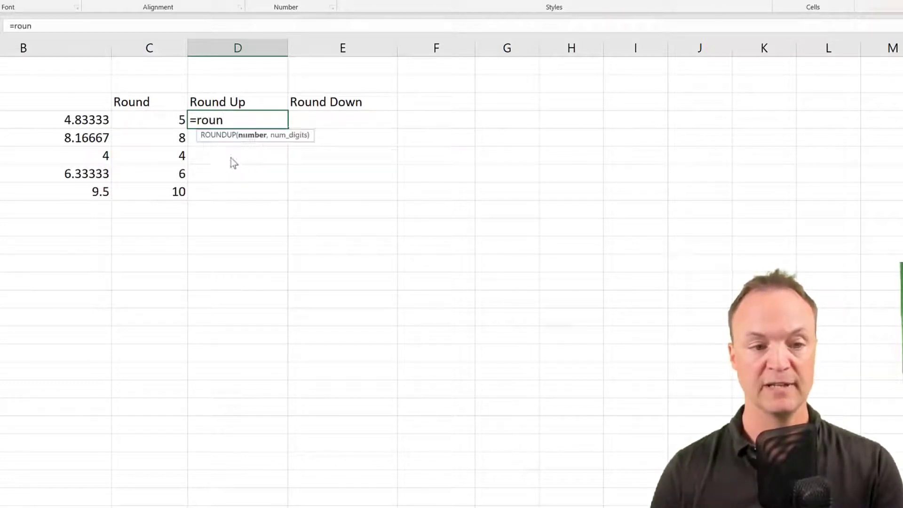
{"action": "left_click", "coordinate": [104, 121]}
{"action": "type", "text": ","}
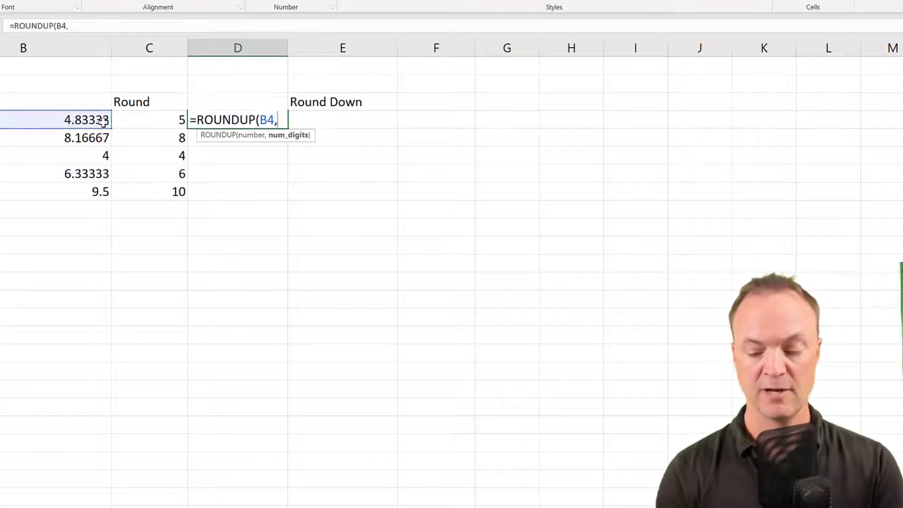
{"action": "type", "text": "0)"}
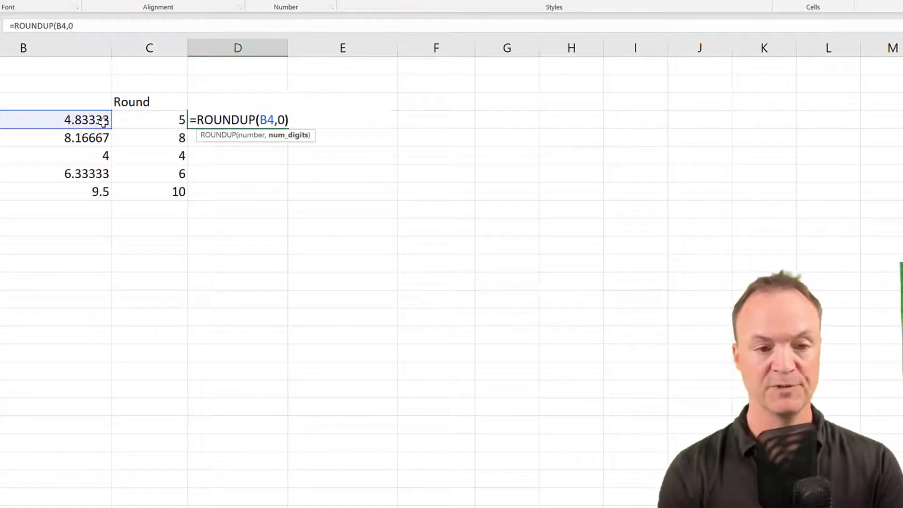
{"action": "key", "text": "Return"}
- Fill the ROUNDUP formula from D4 down through D8 and check the rounded values in D5 and D7
{"action": "left_click", "coordinate": [273, 124]}
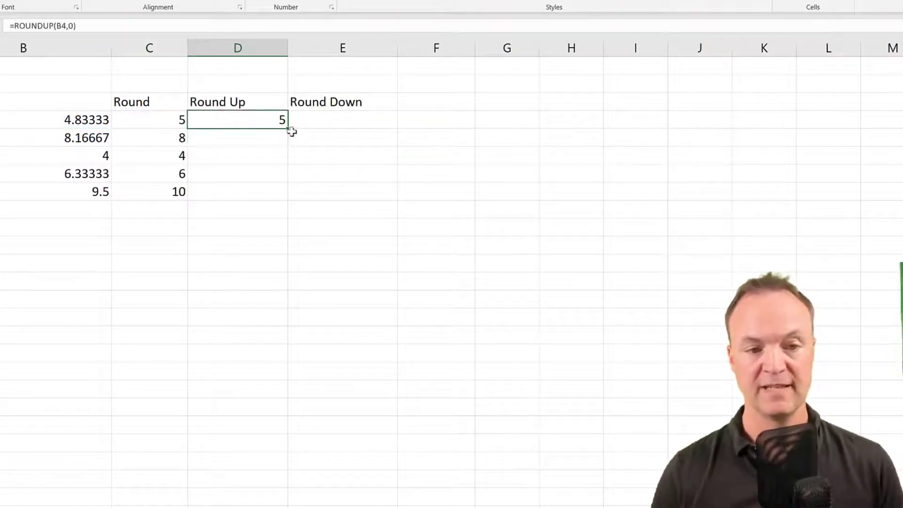
{"action": "left_click_drag", "start_coordinate": [282, 150], "coordinate": [266, 197]}
{"action": "left_click", "coordinate": [251, 144]}
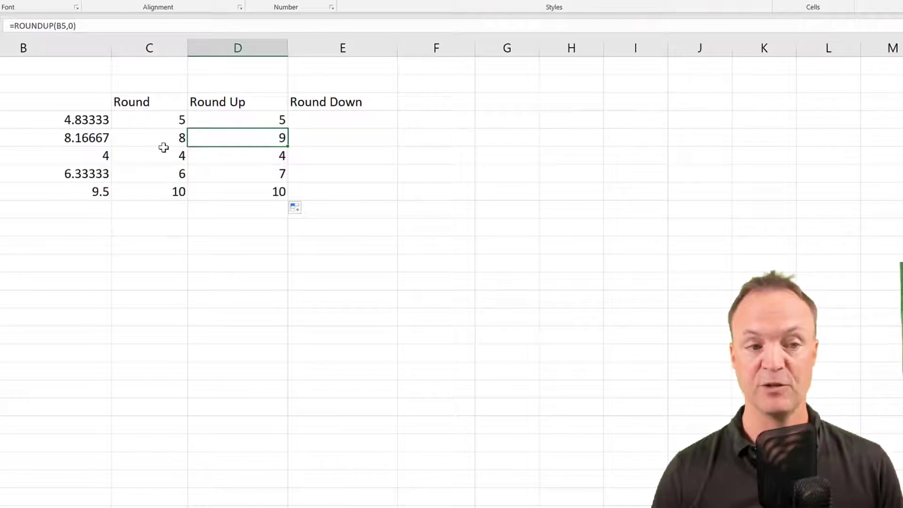
{"action": "left_click", "coordinate": [223, 176]}
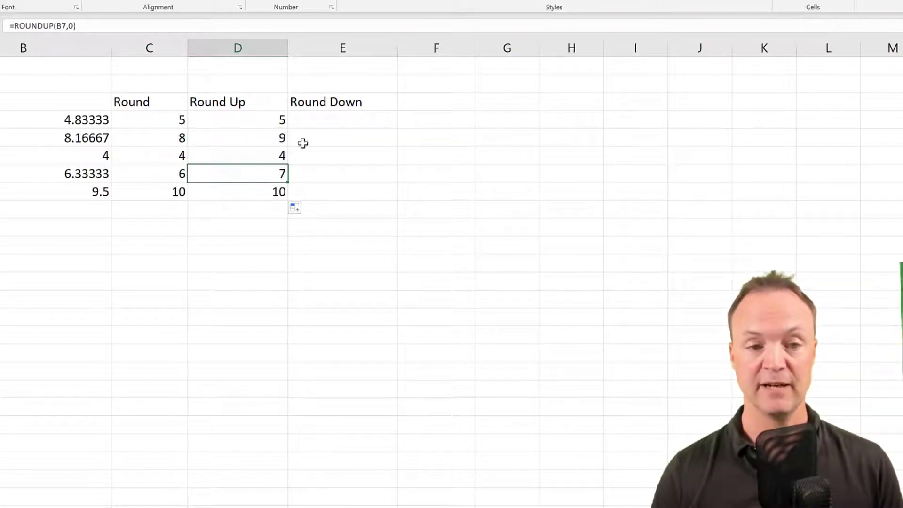
- Enter =ROUNDDOWN(B4,0) in the first cell of the Round Down column, E4
{"action": "left_click", "coordinate": [339, 124]}
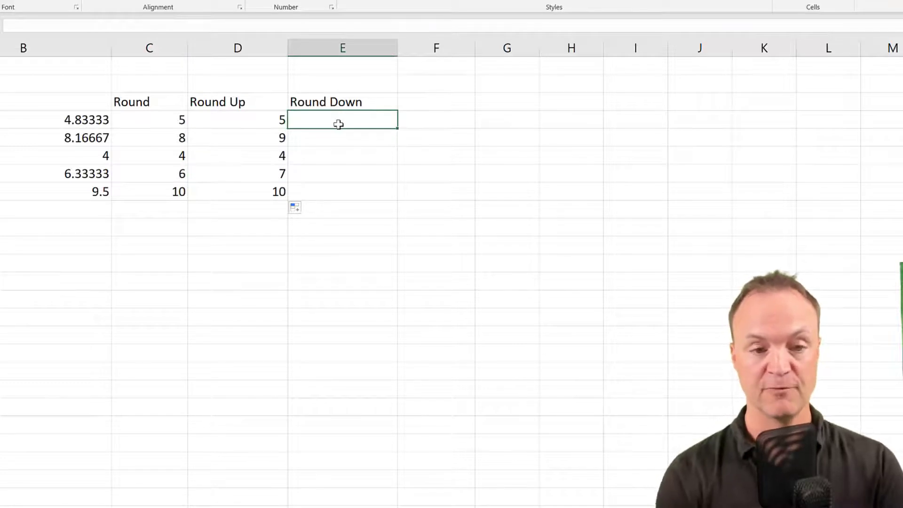
{"action": "type", "text": "=round"}
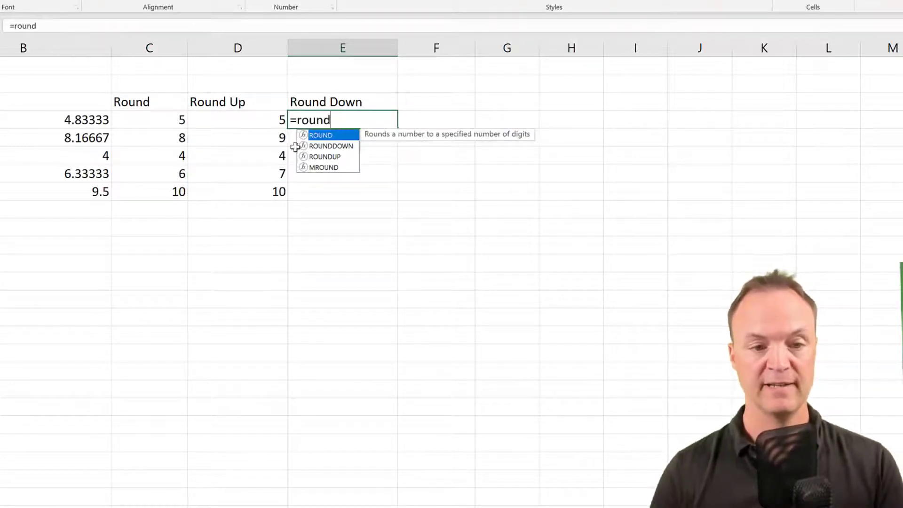
{"action": "double_click", "coordinate": [330, 146]}
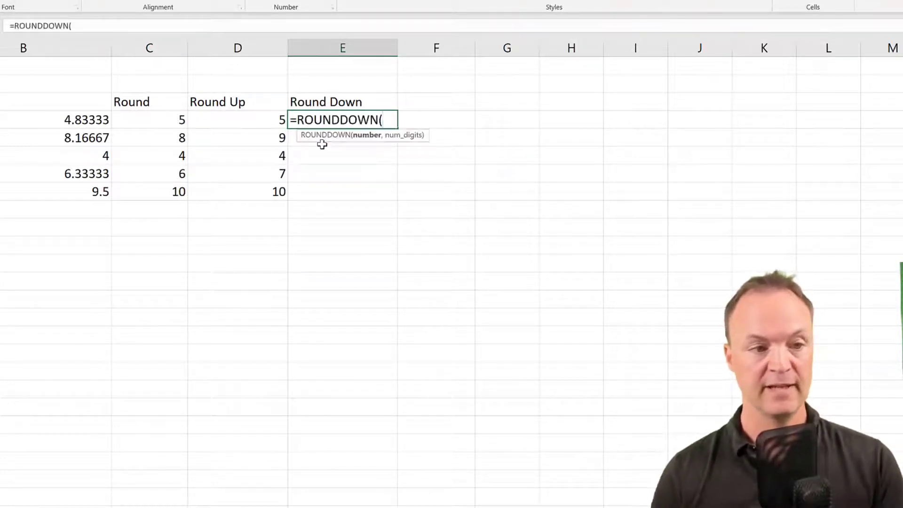
{"action": "left_click", "coordinate": [92, 121]}
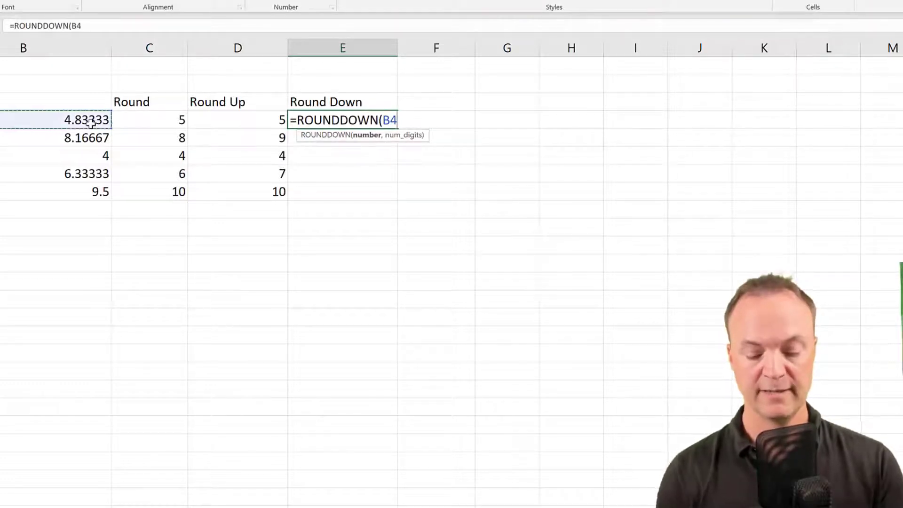
{"action": "type", "text": ",0)"}
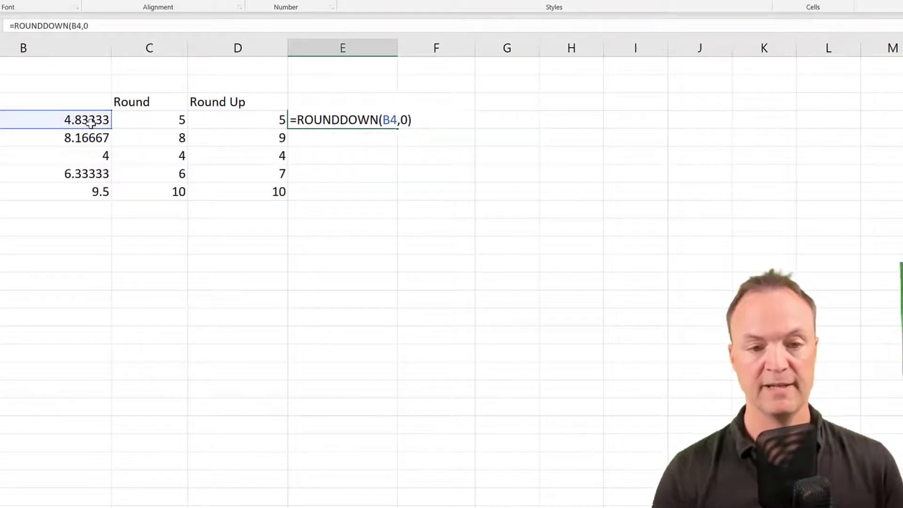
{"action": "key", "text": "Return"}
- Fill the ROUNDDOWN formula from E4 down through E8
{"action": "left_click", "coordinate": [362, 121]}
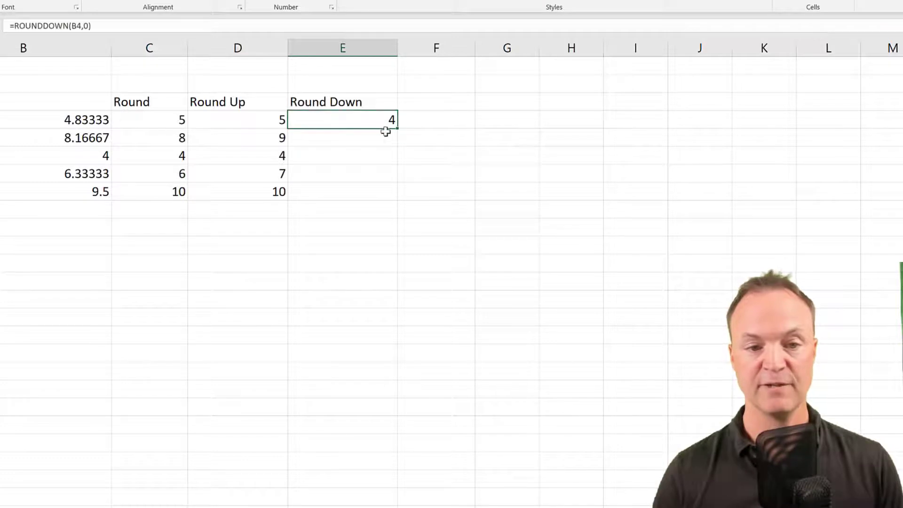
{"action": "left_click_drag", "start_coordinate": [399, 132], "coordinate": [391, 196]}
{"action": "left_click", "coordinate": [354, 234]}
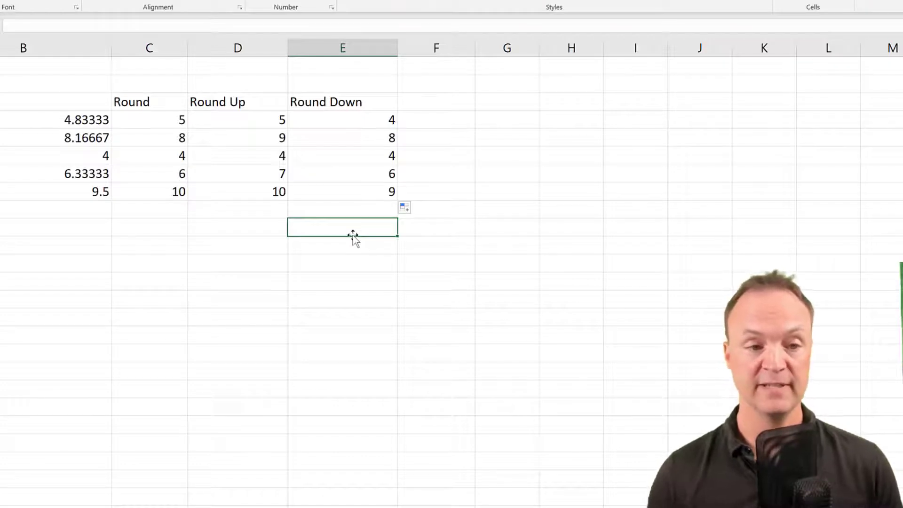
- Change the number of digits in C4's ROUND formula to 1
{"action": "left_click", "coordinate": [168, 120]}
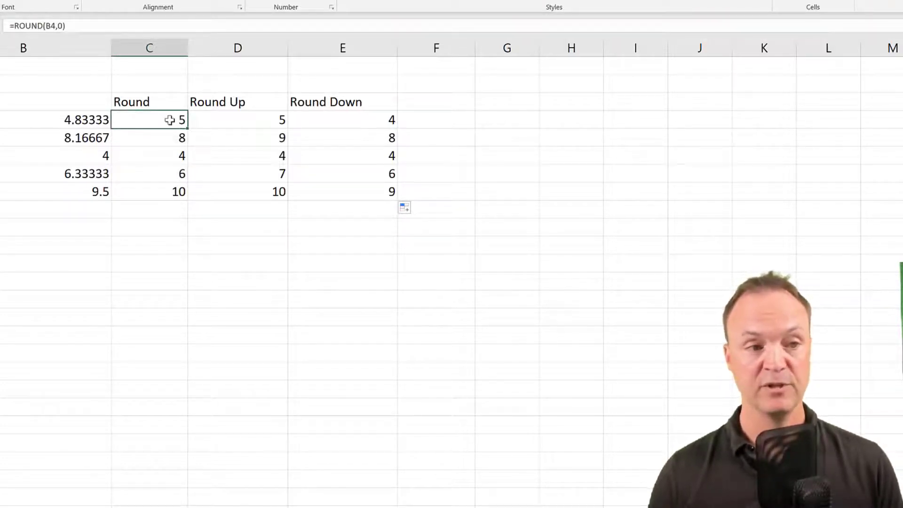
{"action": "left_click", "coordinate": [64, 27]}
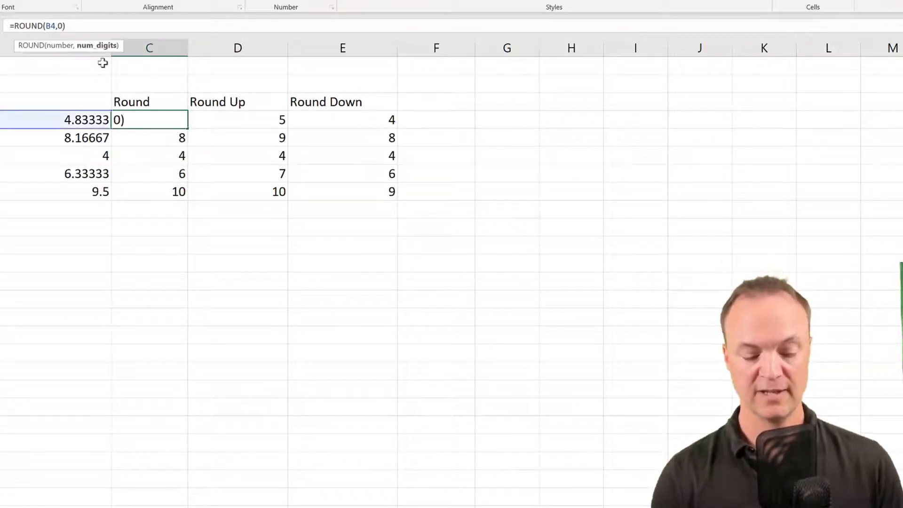
{"action": "key", "text": "BackSpace"}
{"action": "type", "text": "1"}
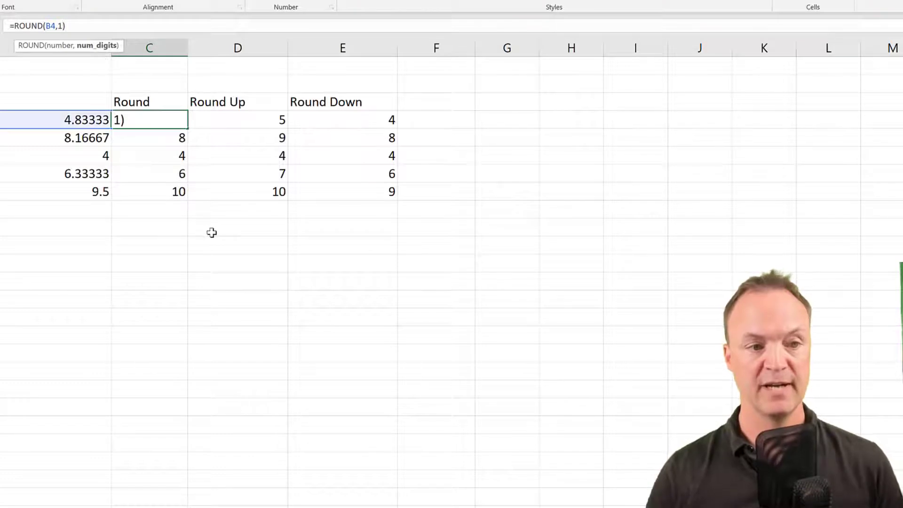
{"action": "left_click", "coordinate": [224, 240]}
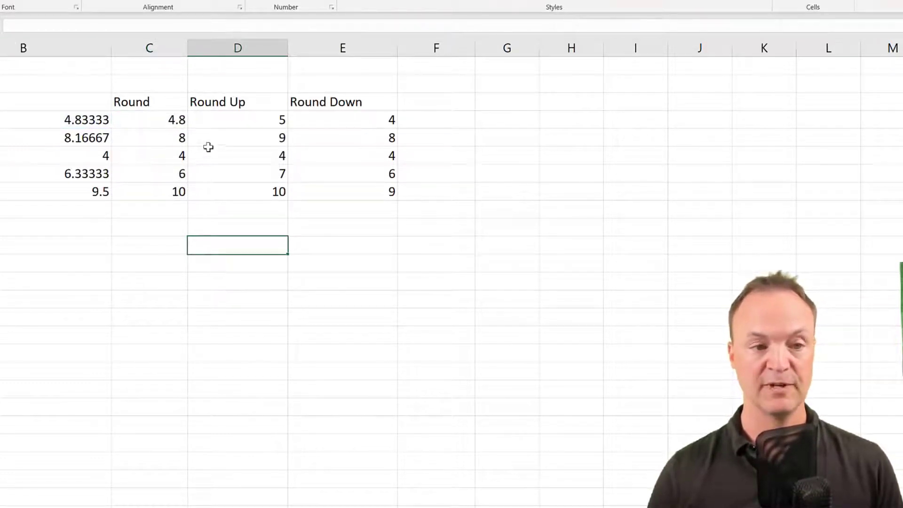
- Edit C4's formula to =ROUND(B4,3) so it rounds to three decimal places
{"action": "left_click", "coordinate": [175, 123]}
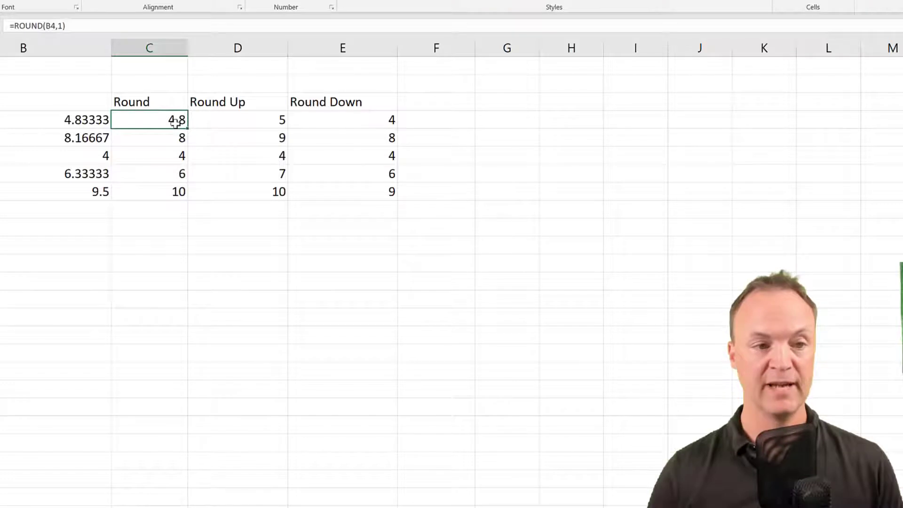
{"action": "left_click", "coordinate": [66, 28]}
{"action": "key", "text": "BackSpace"}
{"action": "type", "text": "3"}
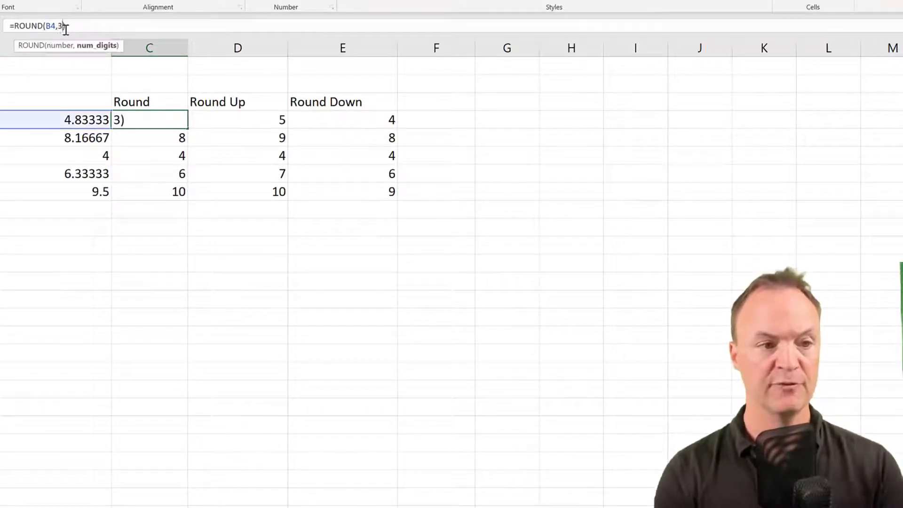
{"action": "key", "text": "Return"}
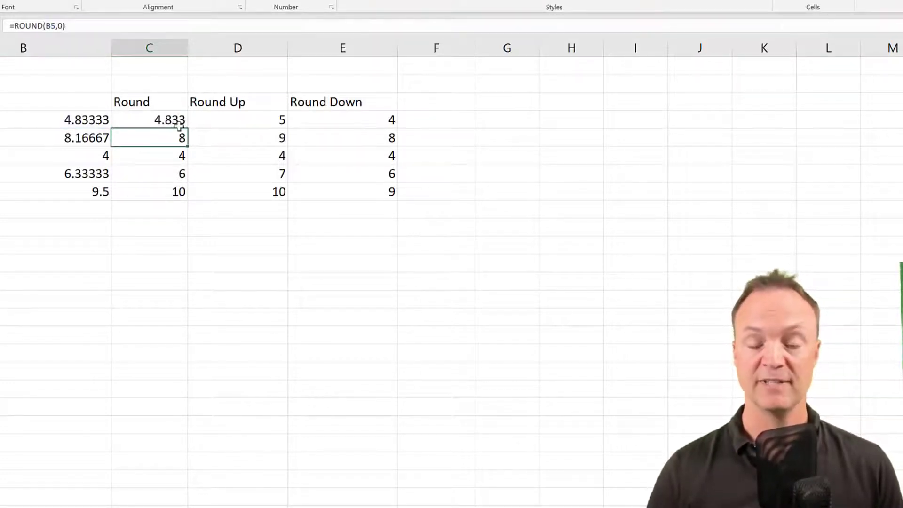
- Fill the three-digit ROUND formula from C4 down through C8
{"action": "left_click", "coordinate": [229, 234]}
{"action": "left_click", "coordinate": [169, 125]}
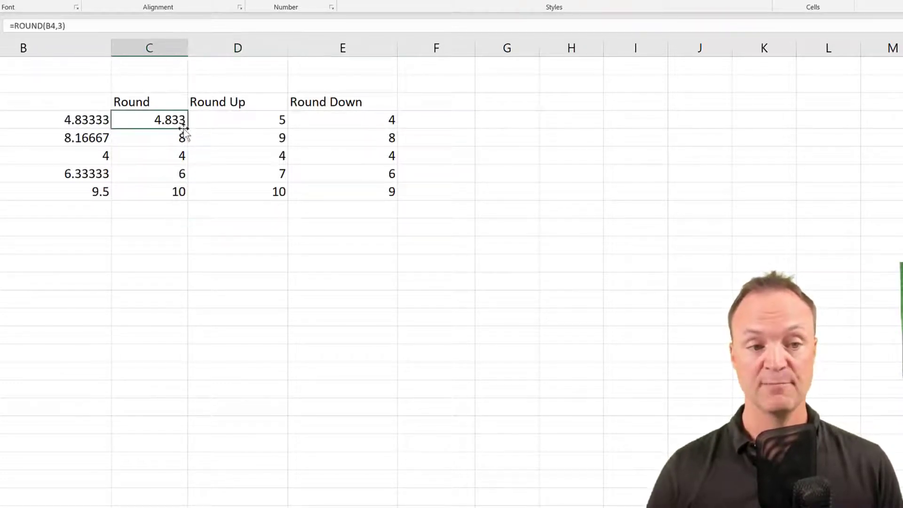
{"action": "left_click_drag", "start_coordinate": [186, 128], "coordinate": [183, 200]}
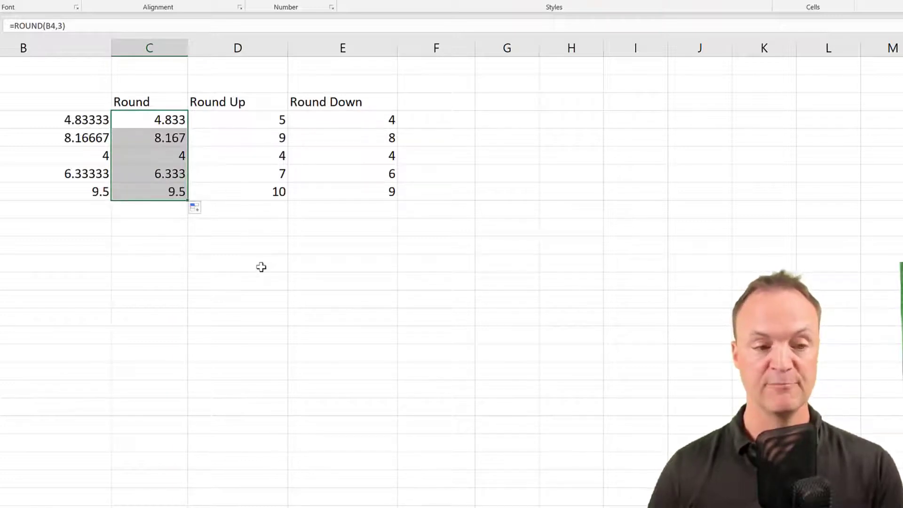
- Undo the three-digit fill and the digit edits to C4's ROUND formula
{"action": "key", "text": "ctrl+z"}
{"action": "key", "text": "ctrl+z"}
{"action": "key", "text": "ctrl+z"}
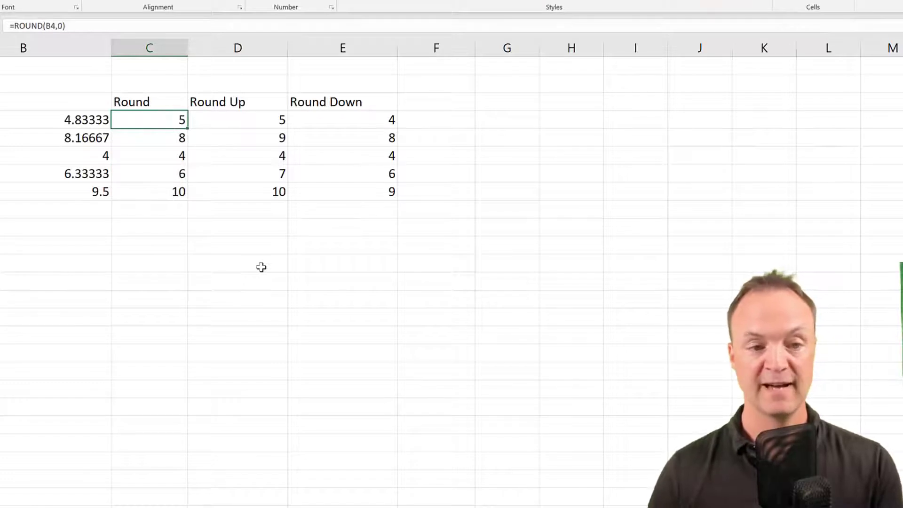
{"action": "left_click", "coordinate": [261, 267]}
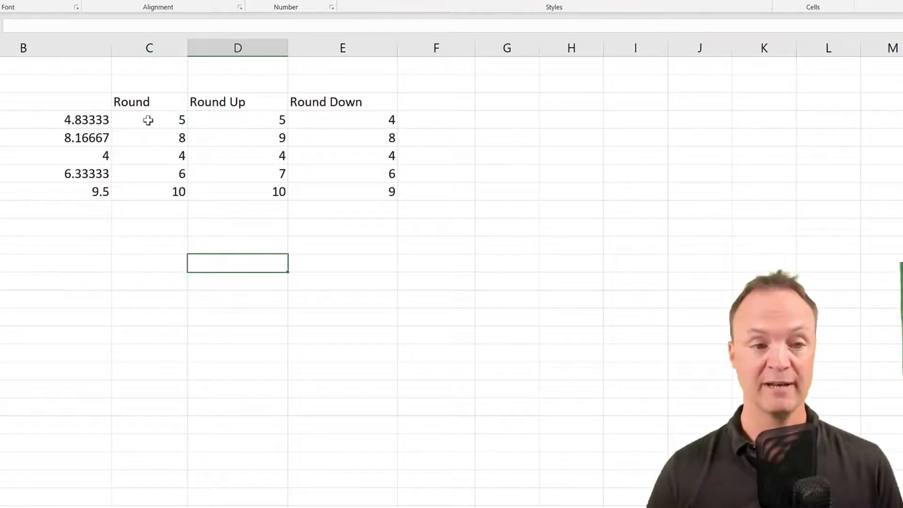
- Replace every ",0" with ",2" in the rounding formulas of C4:E8 so they all round to two decimals
{"action": "left_click_drag", "start_coordinate": [149, 121], "coordinate": [344, 196]}
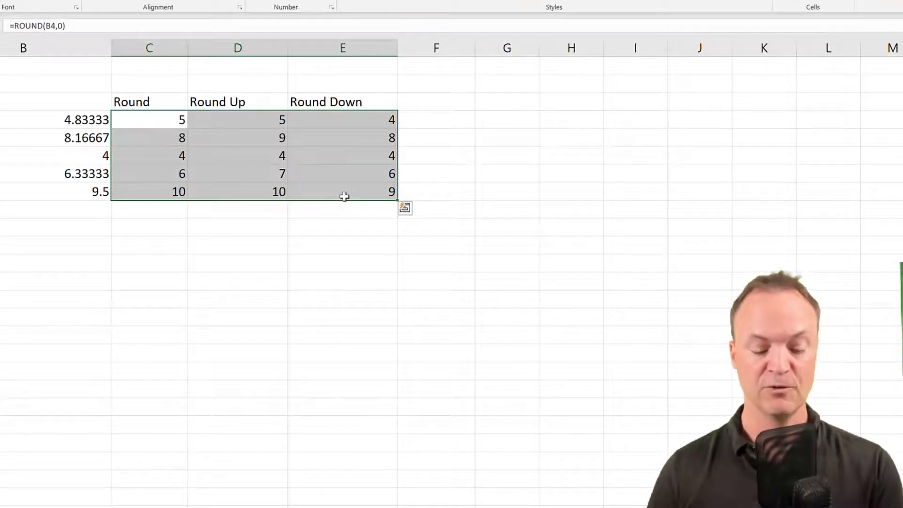
{"action": "key", "text": "ctrl+f"}
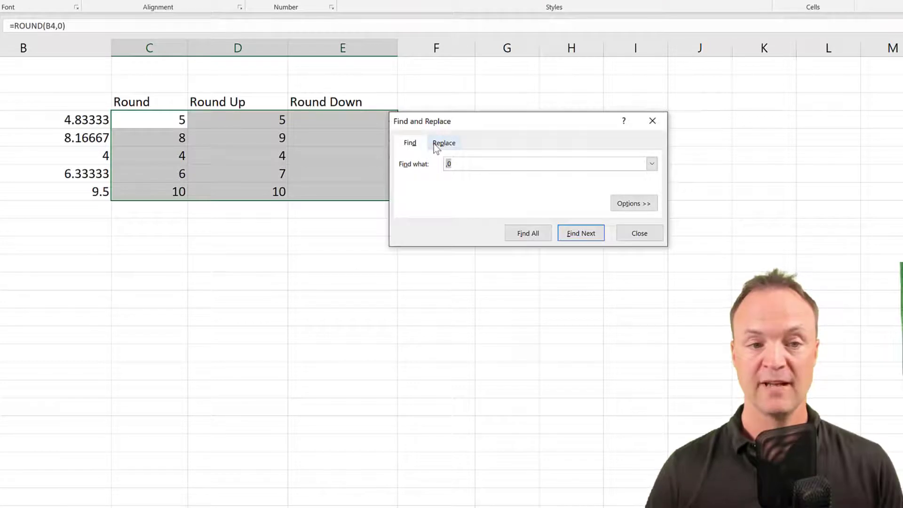
{"action": "left_click", "coordinate": [441, 145]}
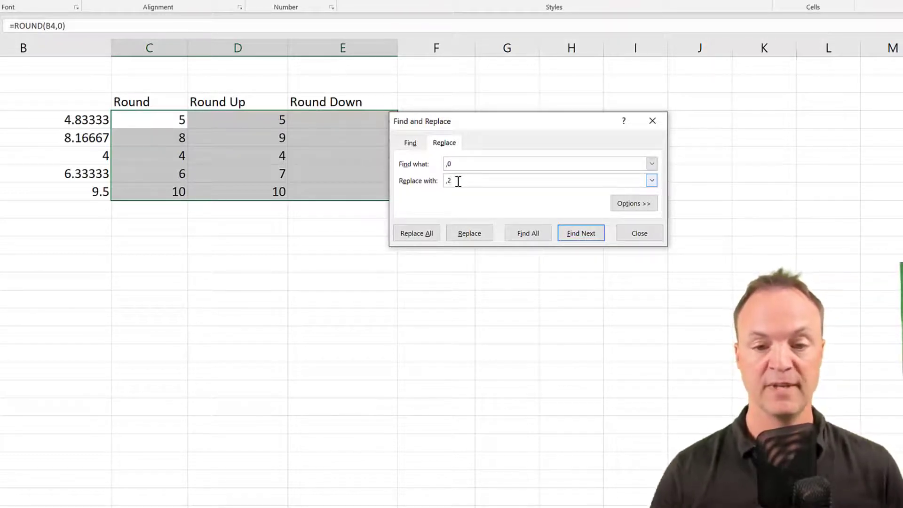
{"action": "left_click", "coordinate": [421, 234]}
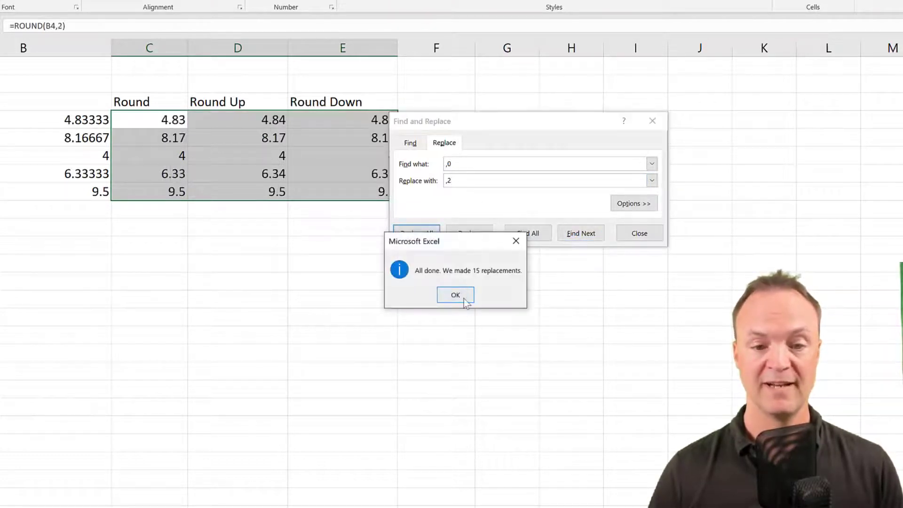
{"action": "left_click", "coordinate": [456, 295]}
{"action": "left_click", "coordinate": [640, 239]}
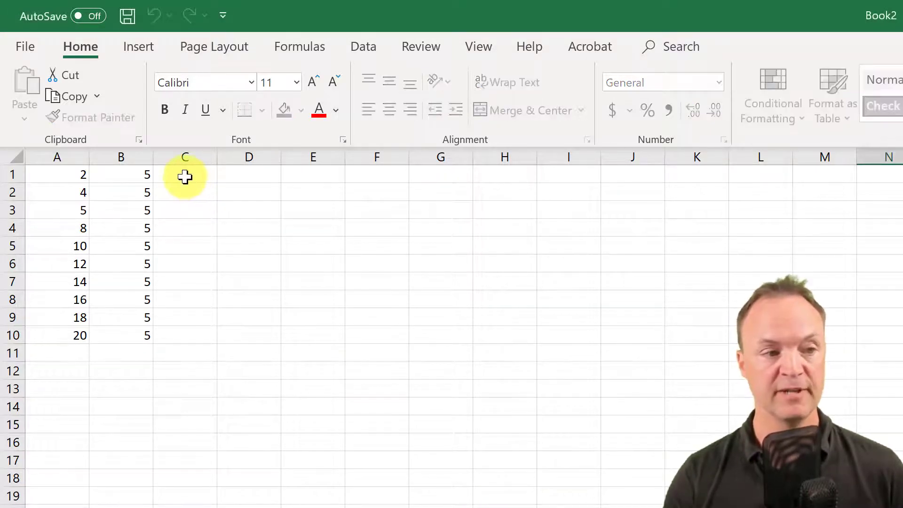
- In the Book2 workbook, enter the formula =B1*A1 in cell C1
{"action": "left_click", "coordinate": [185, 177]}
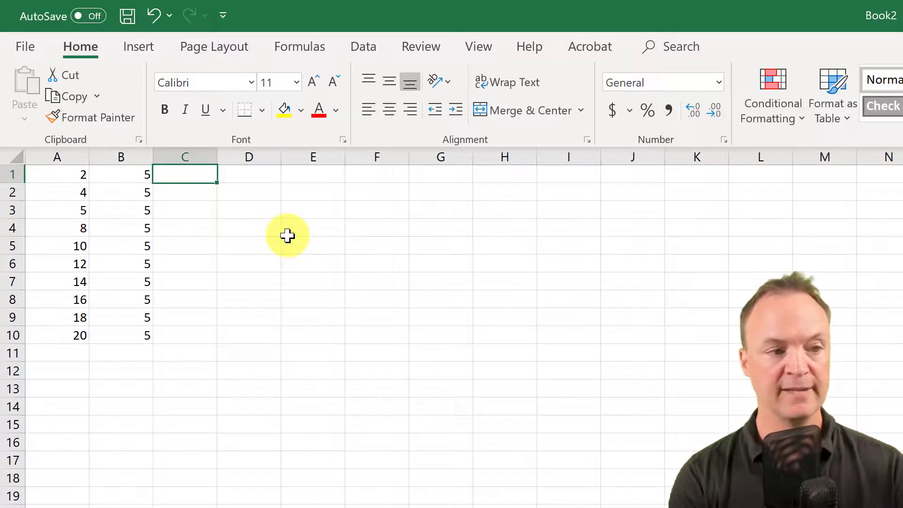
{"action": "type", "text": "="}
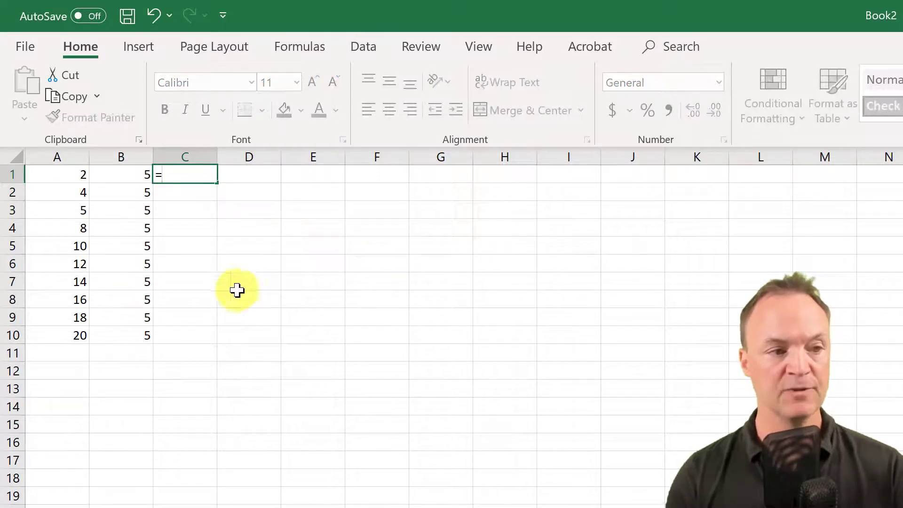
{"action": "left_click", "coordinate": [120, 179]}
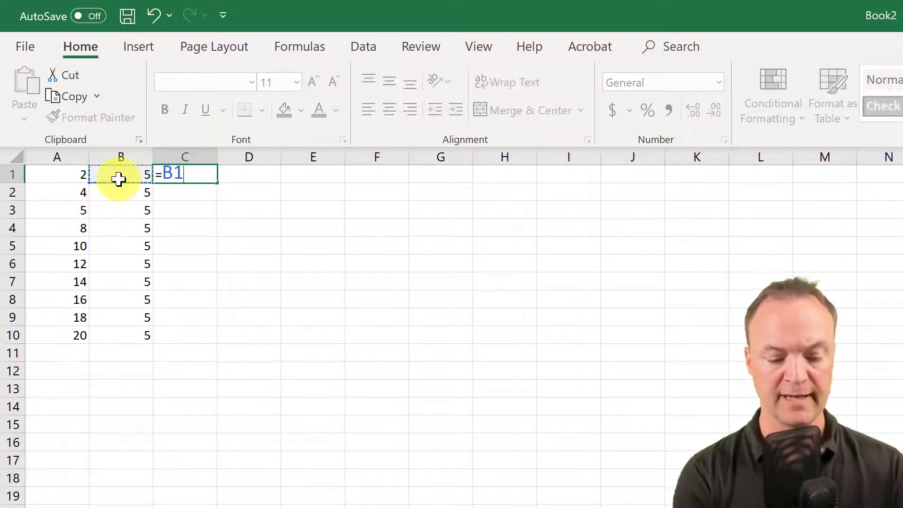
{"action": "type", "text": "*"}
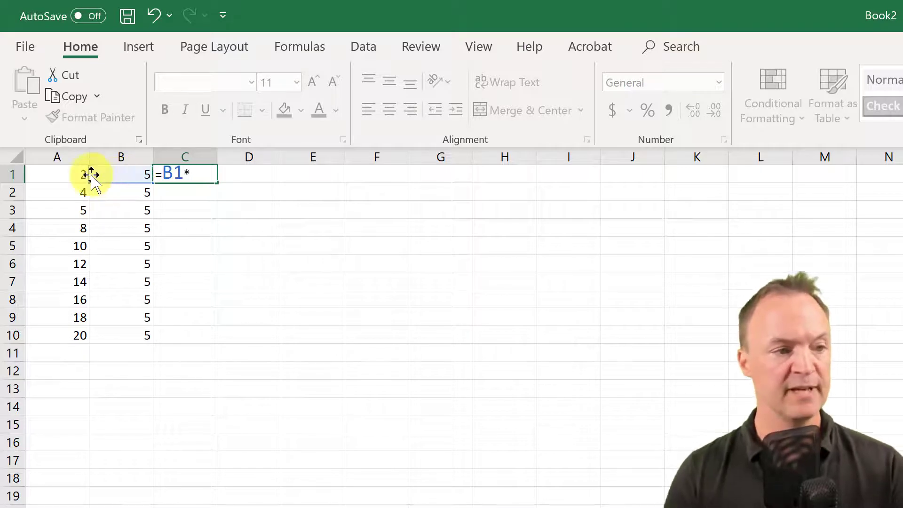
{"action": "left_click", "coordinate": [73, 179]}
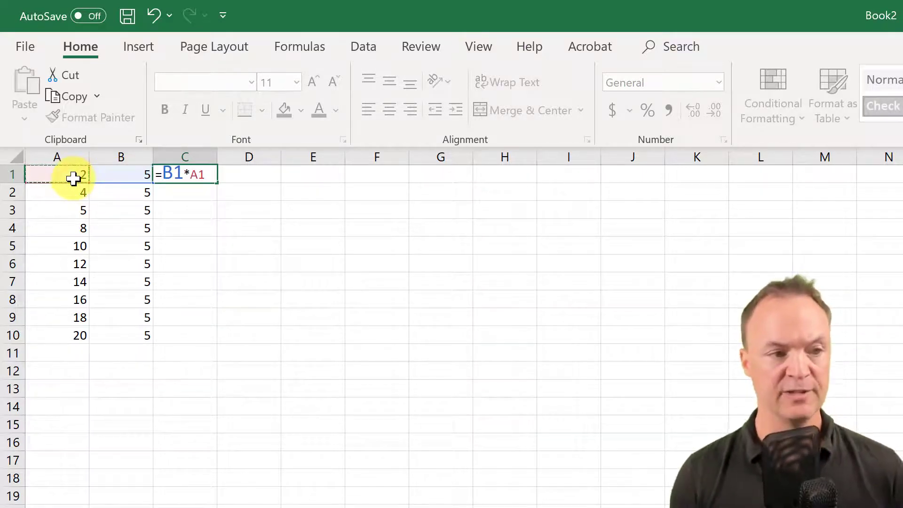
{"action": "key", "text": "Return"}
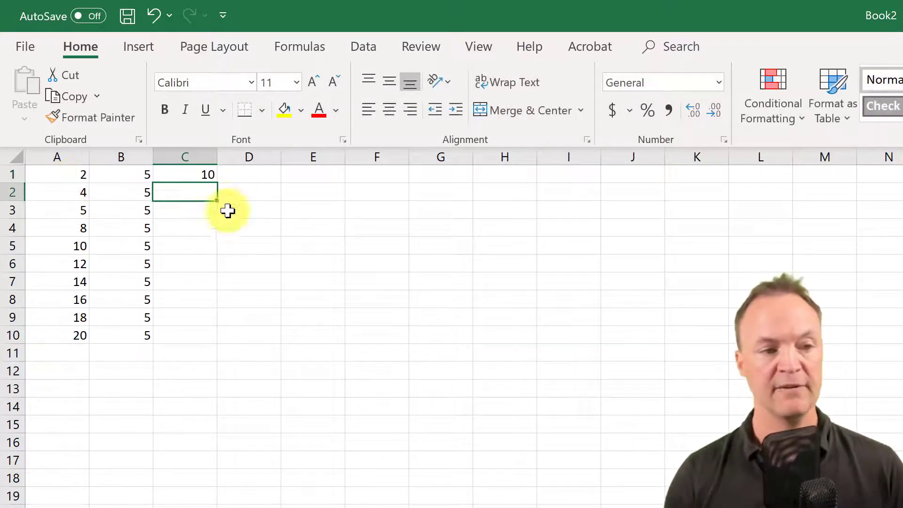
- Fill the multiplication formula from C1 down through C10
{"action": "left_click", "coordinate": [196, 175]}
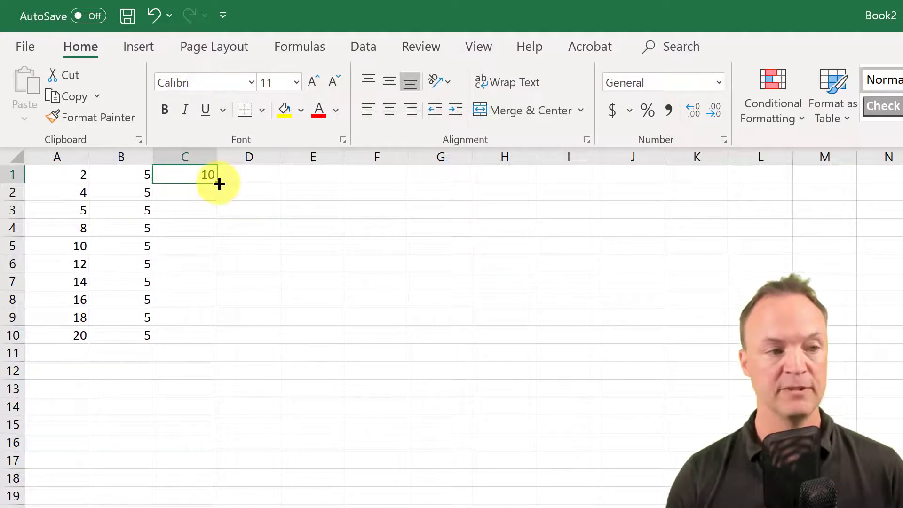
{"action": "left_click_drag", "start_coordinate": [219, 183], "coordinate": [202, 341]}
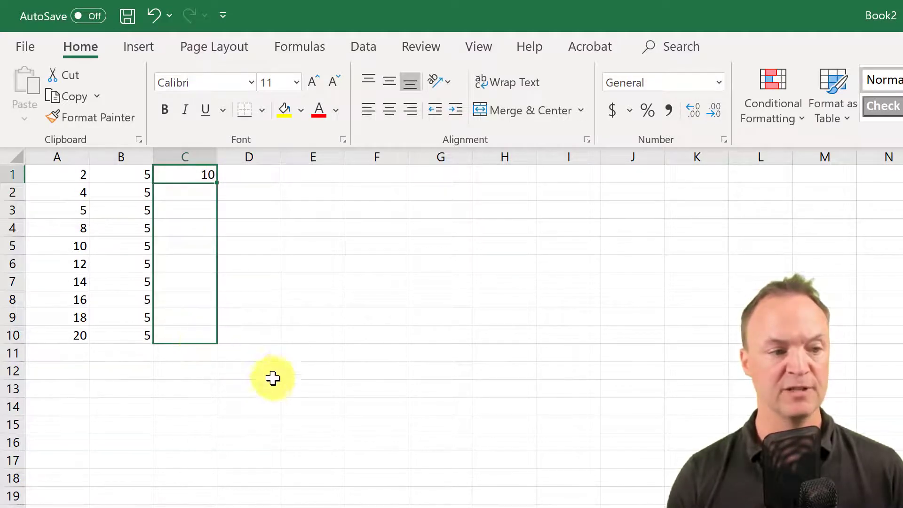
{"action": "left_click", "coordinate": [301, 340]}
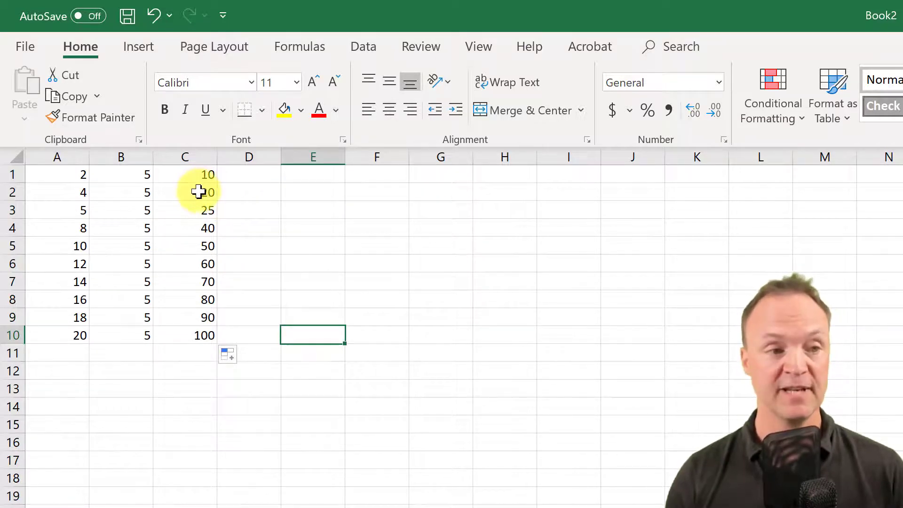
- Examine the cell references in the formulas of C1, C2 and C3
{"action": "left_click", "coordinate": [194, 177]}
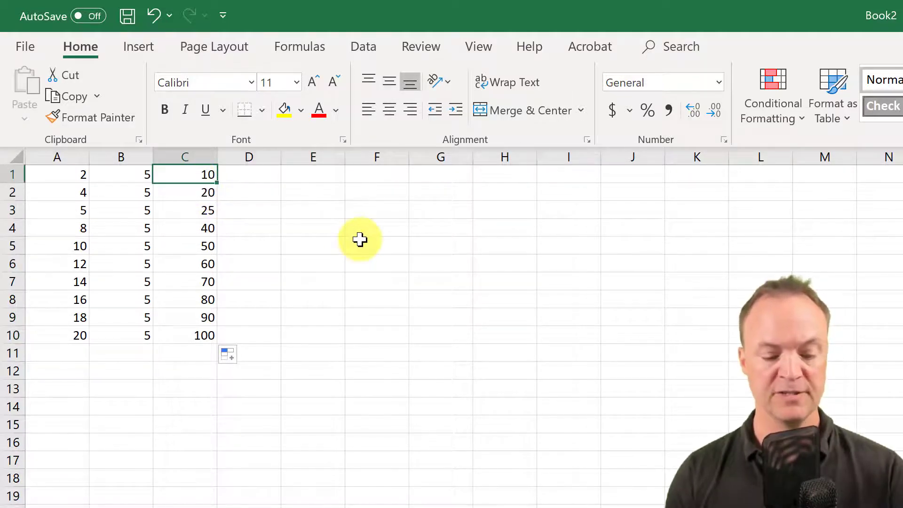
{"action": "key", "text": "F2"}
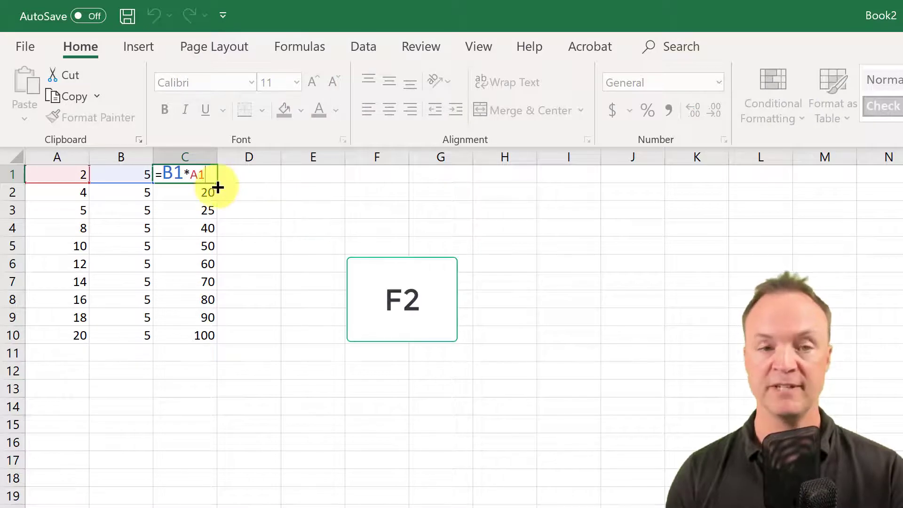
{"action": "left_click", "coordinate": [206, 210]}
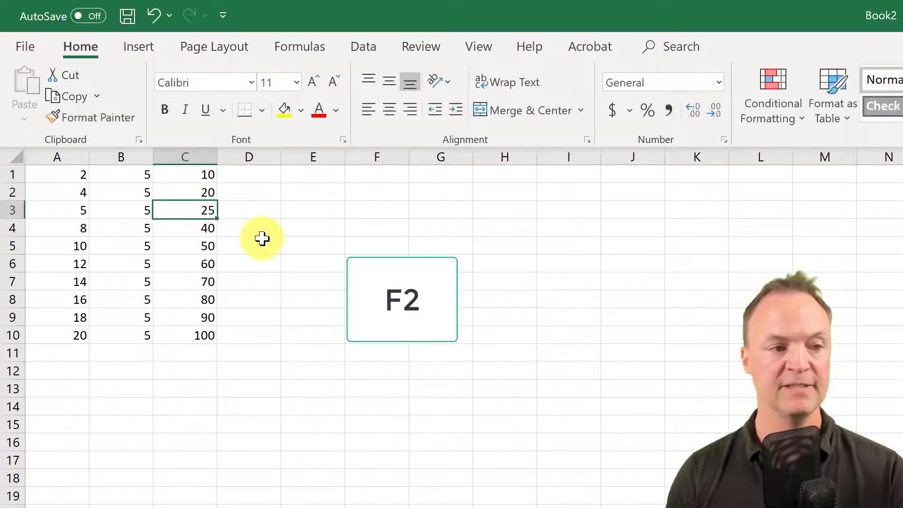
{"action": "left_click", "coordinate": [204, 192]}
{"action": "key", "text": "F2"}
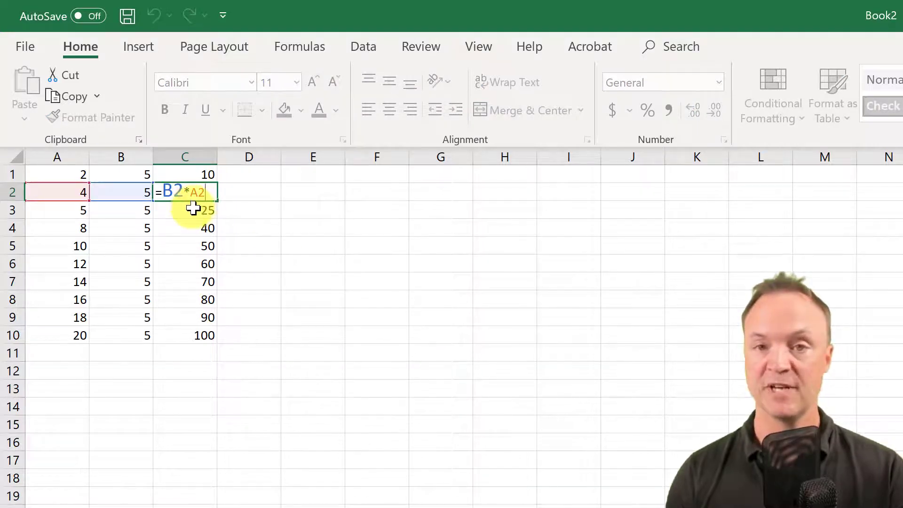
{"action": "key", "text": "Return"}
{"action": "key", "text": "F2"}
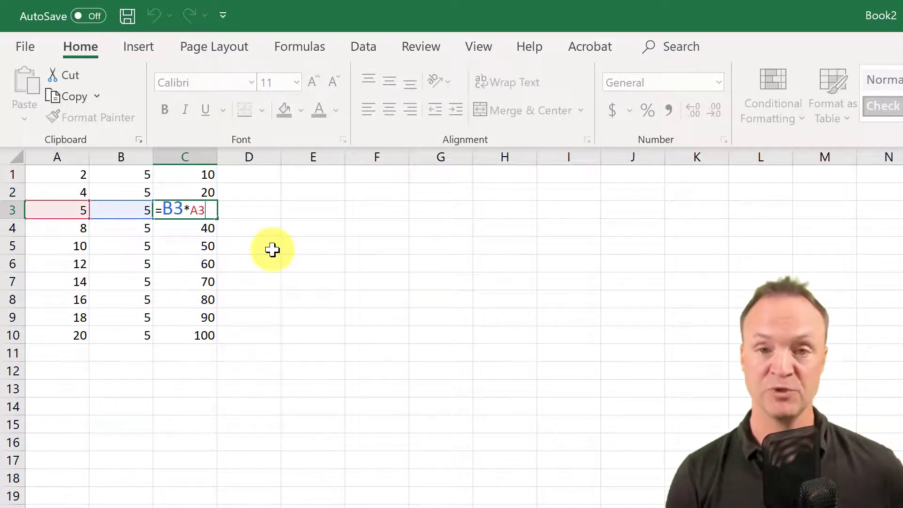
{"action": "left_click", "coordinate": [315, 277]}
- Fill the formulas in C1:C10 across through column J and examine the references in E4's formula
{"action": "left_click_drag", "start_coordinate": [188, 175], "coordinate": [201, 337]}
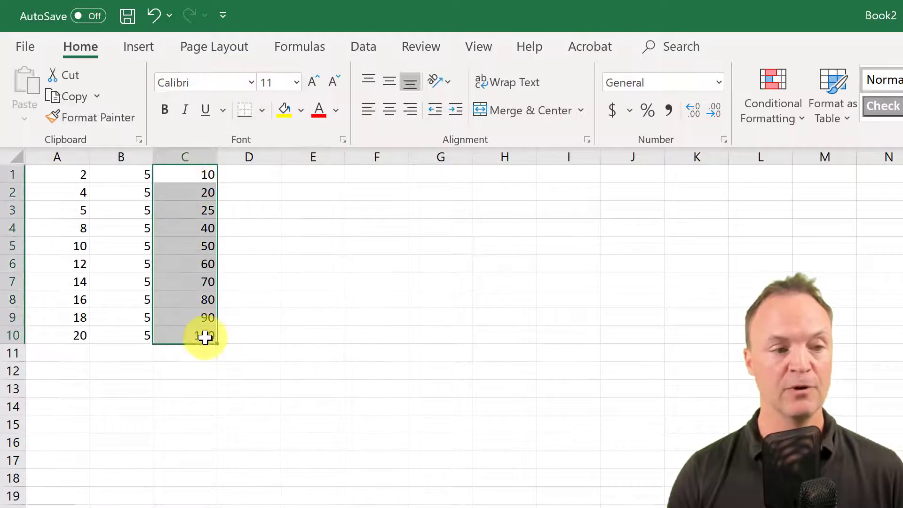
{"action": "left_click_drag", "start_coordinate": [483, 343], "coordinate": [669, 362]}
{"action": "left_click", "coordinate": [561, 425]}
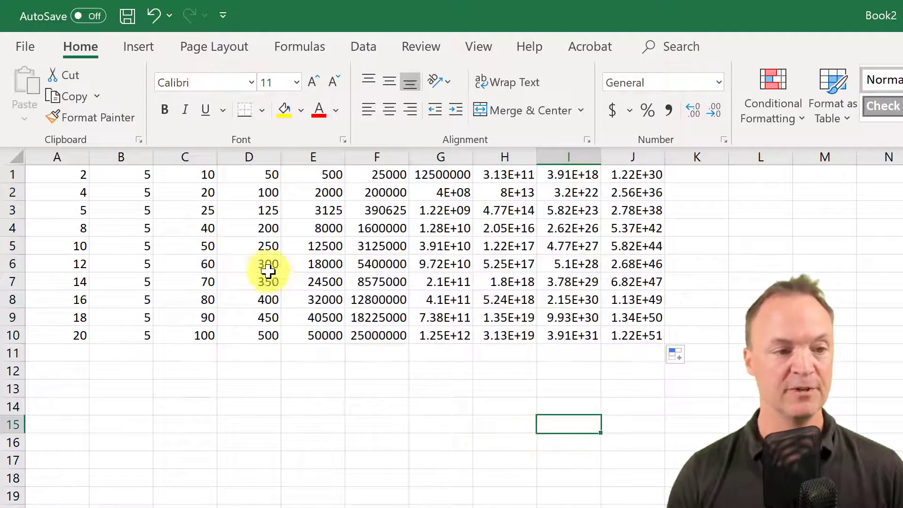
{"action": "left_click", "coordinate": [314, 231]}
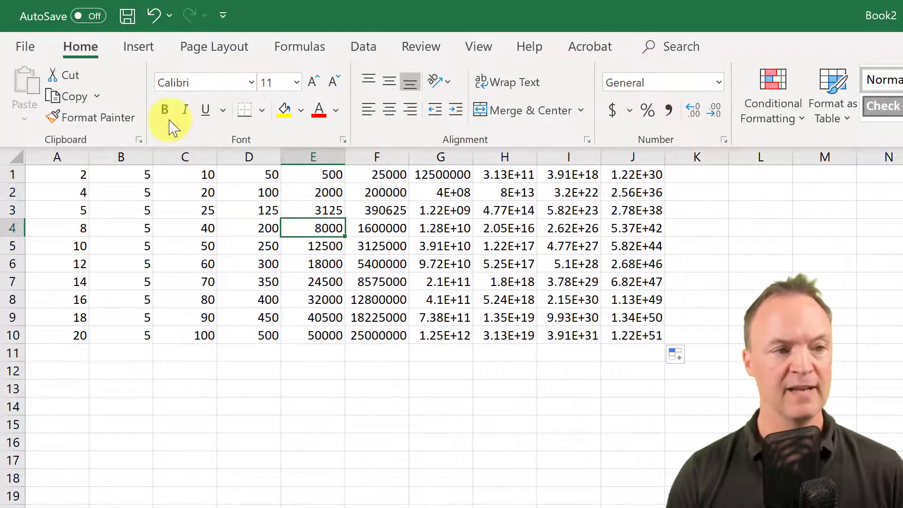
{"action": "key", "text": "F2"}
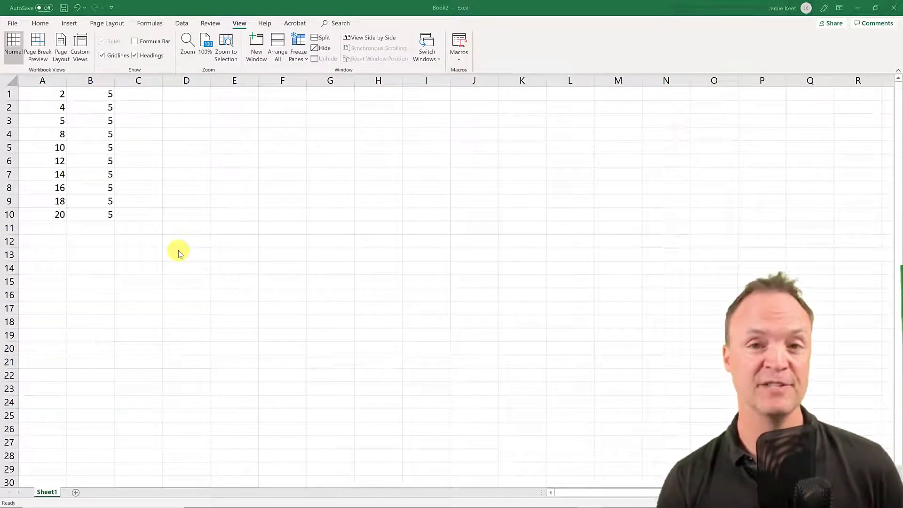
- Build the formula =B1*A1 in the empty cell C1
{"action": "left_click", "coordinate": [148, 95]}
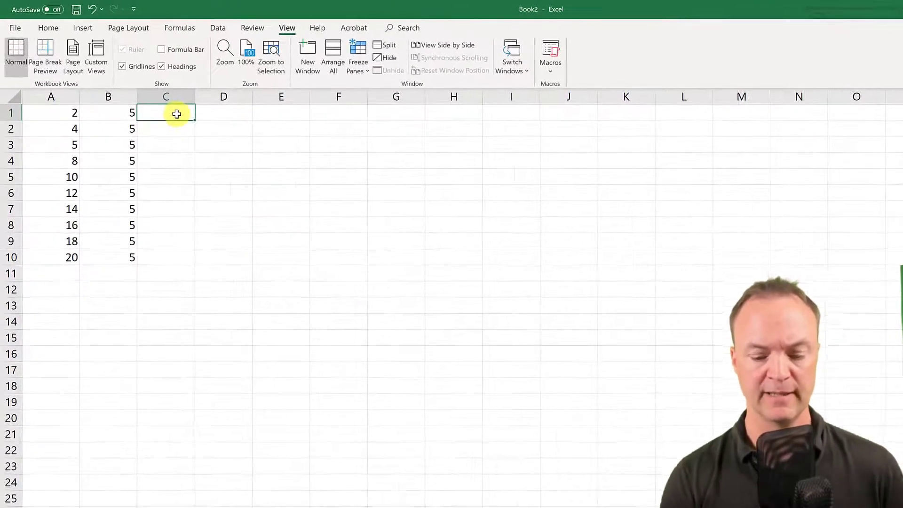
{"action": "type", "text": "="}
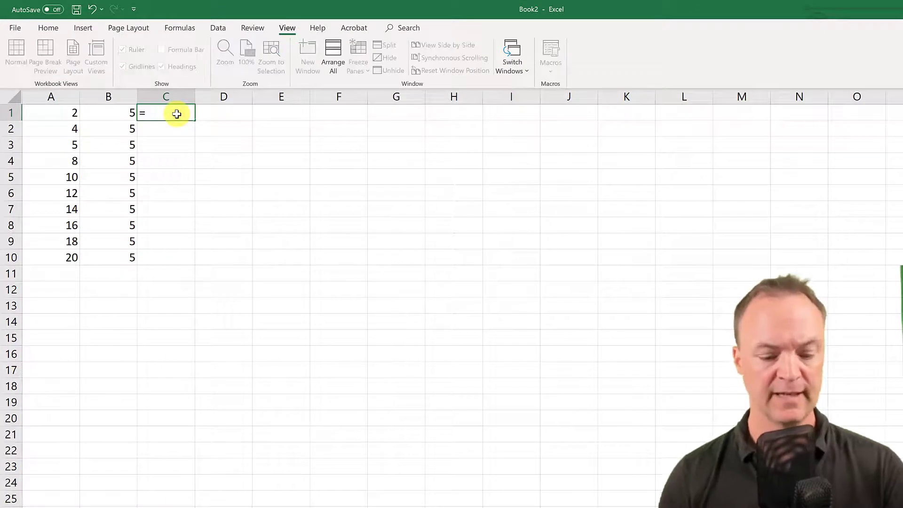
{"action": "left_click", "coordinate": [117, 112]}
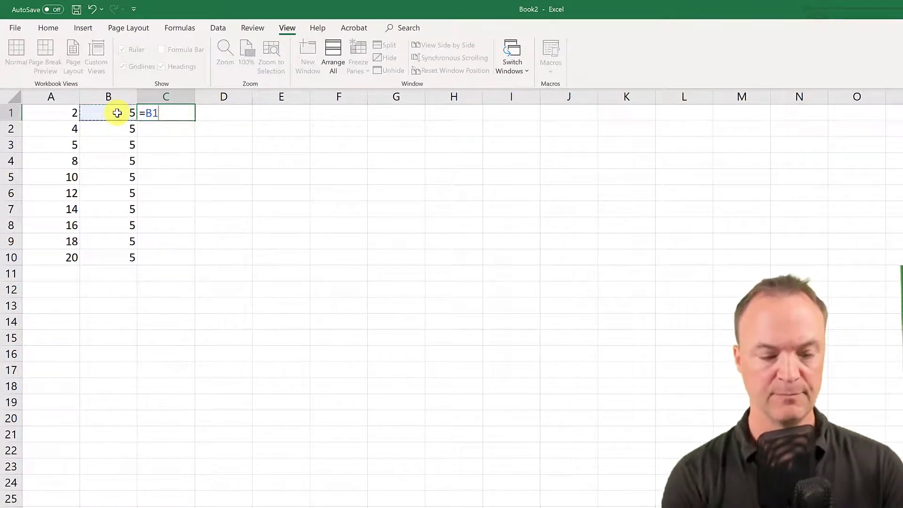
{"action": "type", "text": "*"}
{"action": "left_click", "coordinate": [63, 111]}
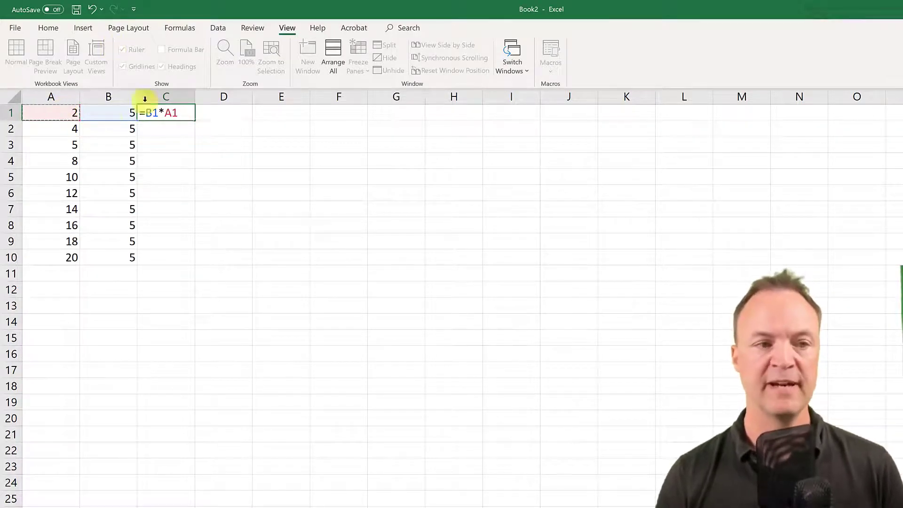
- Cycle the A1 reference through its absolute forms to $A1 and commit C1's formula as =B1*$A1
{"action": "key", "text": "F4"}
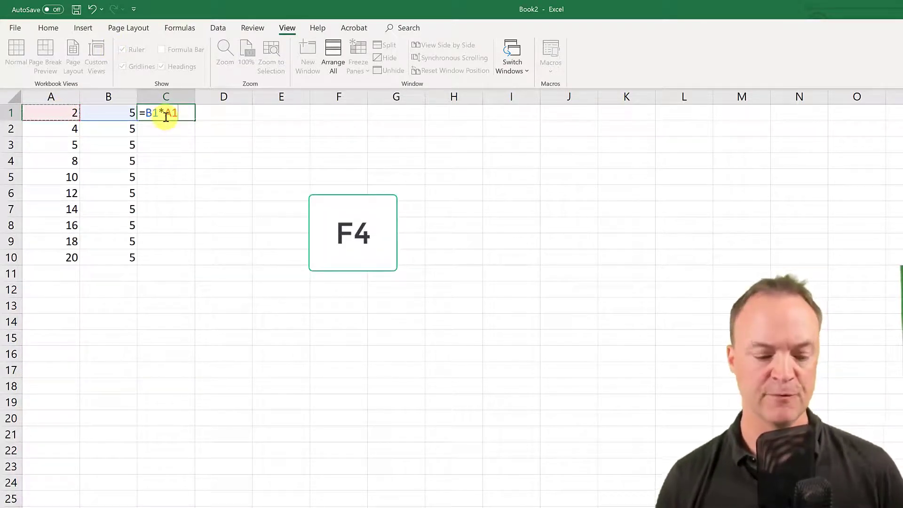
{"action": "key", "text": "F4"}
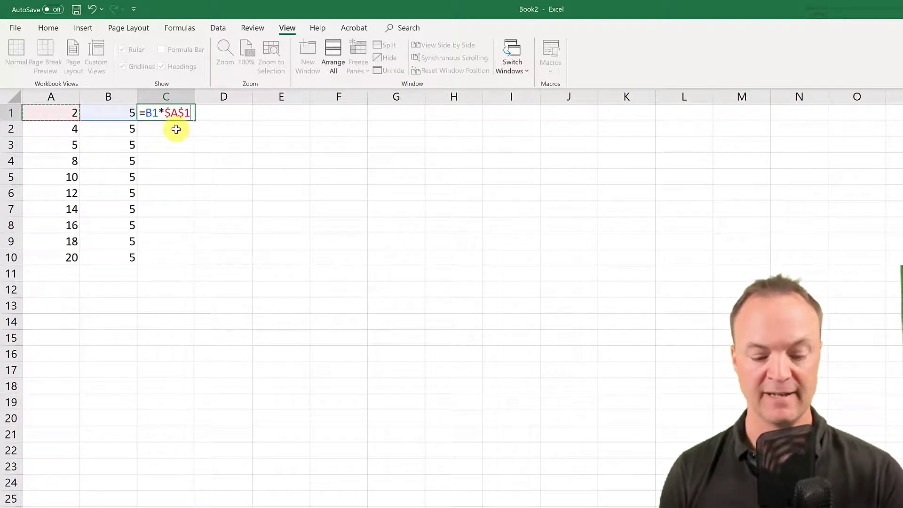
{"action": "key", "text": "F4"}
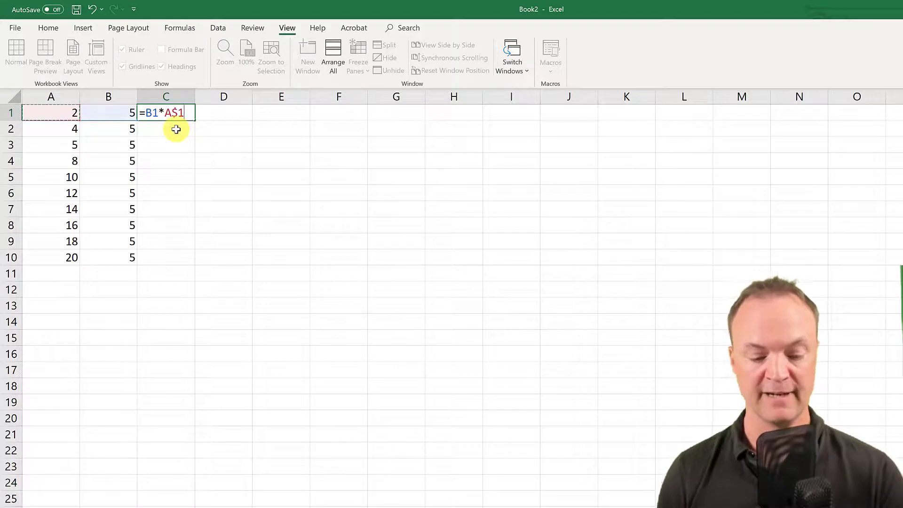
{"action": "key", "text": "F4"}
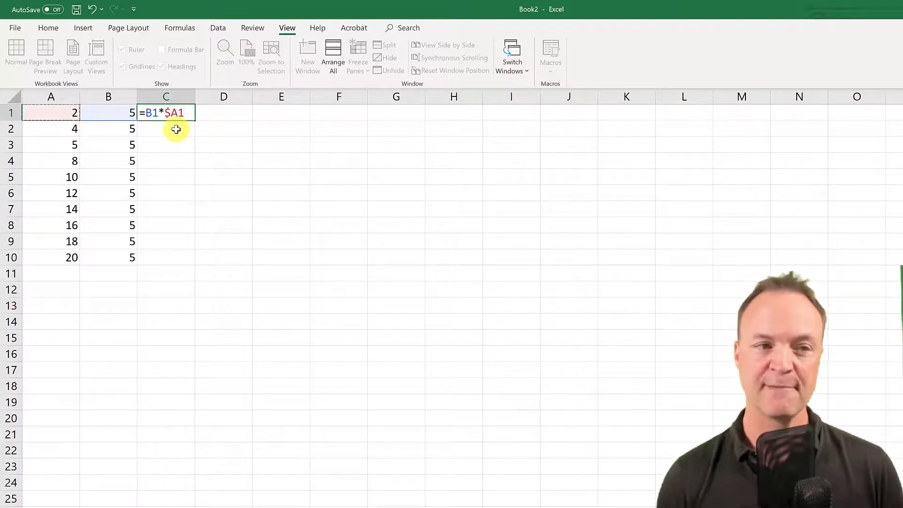
{"action": "key", "text": "Return"}
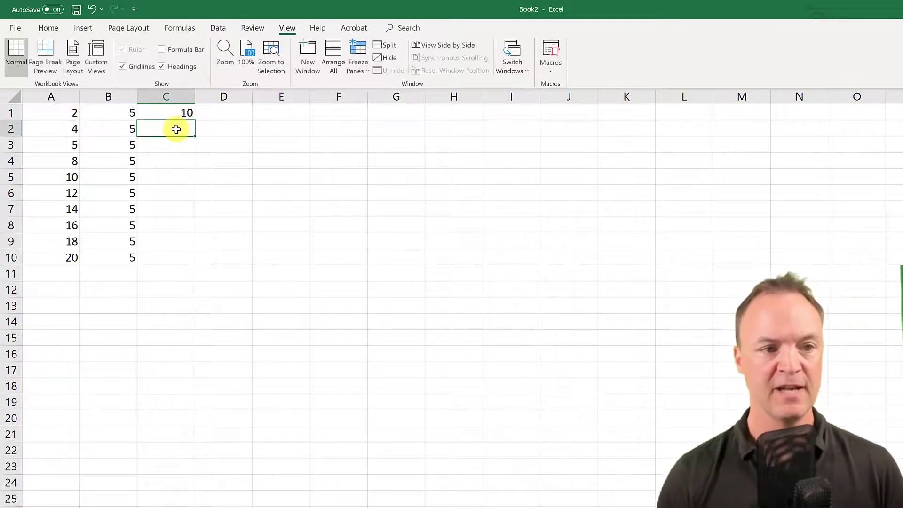
- Fill C1's formula down through C10
{"action": "left_click", "coordinate": [175, 114]}
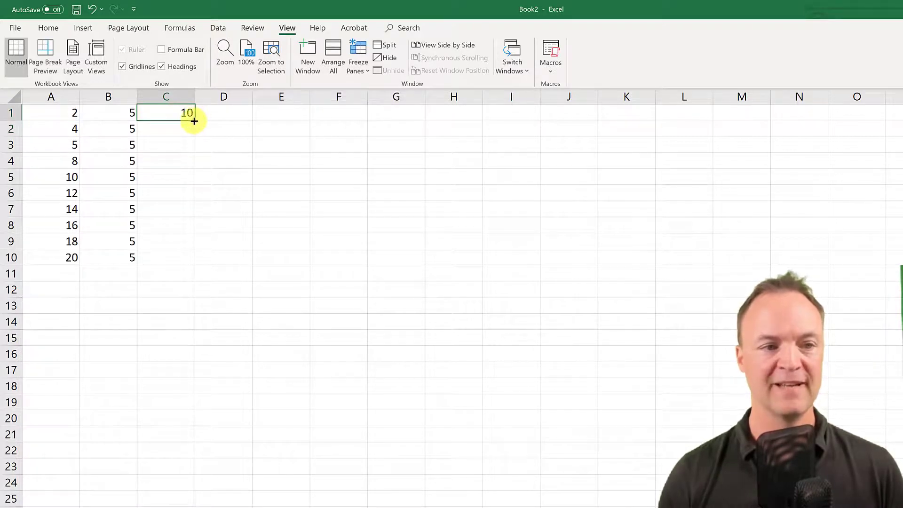
{"action": "left_click_drag", "start_coordinate": [194, 120], "coordinate": [182, 261]}
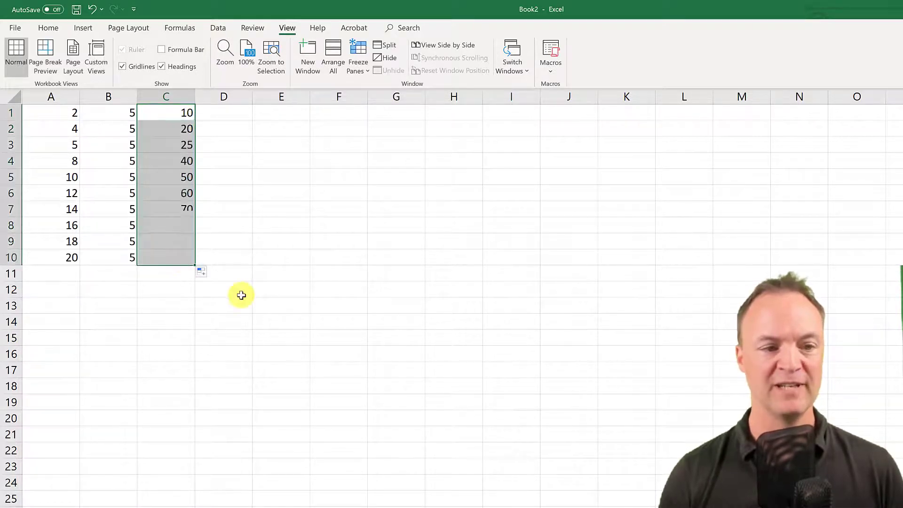
{"action": "left_click", "coordinate": [163, 294]}
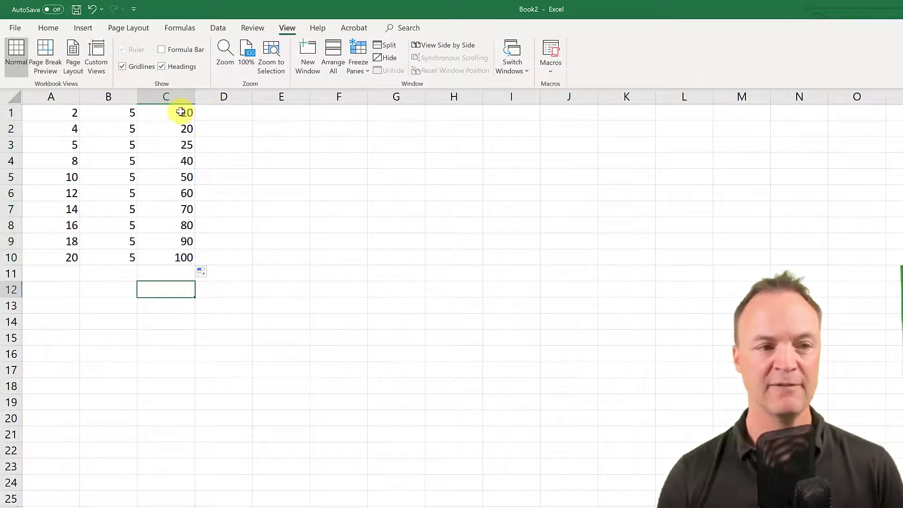
- Fill the formulas in C1:C10 across through column F and examine the references in E7's formula
{"action": "left_click_drag", "start_coordinate": [183, 113], "coordinate": [244, 265]}
{"action": "left_click", "coordinate": [232, 314]}
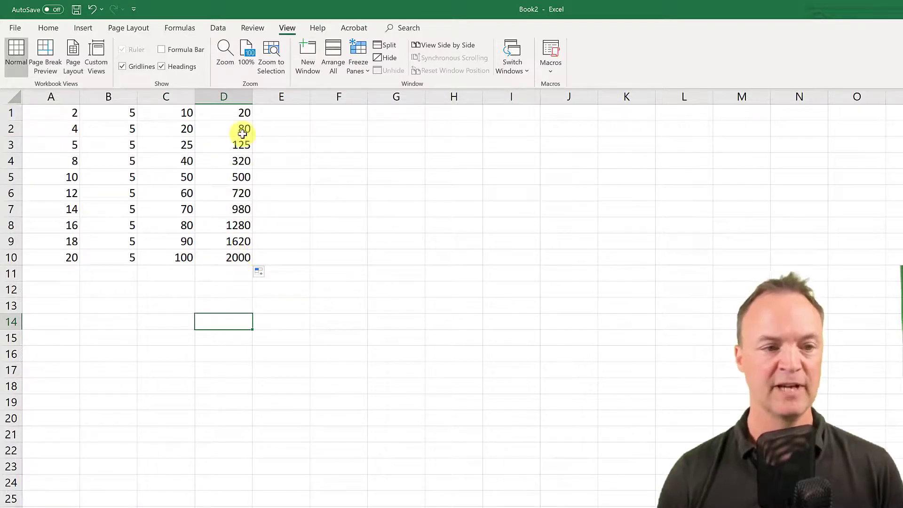
{"action": "left_click_drag", "start_coordinate": [226, 114], "coordinate": [347, 265]}
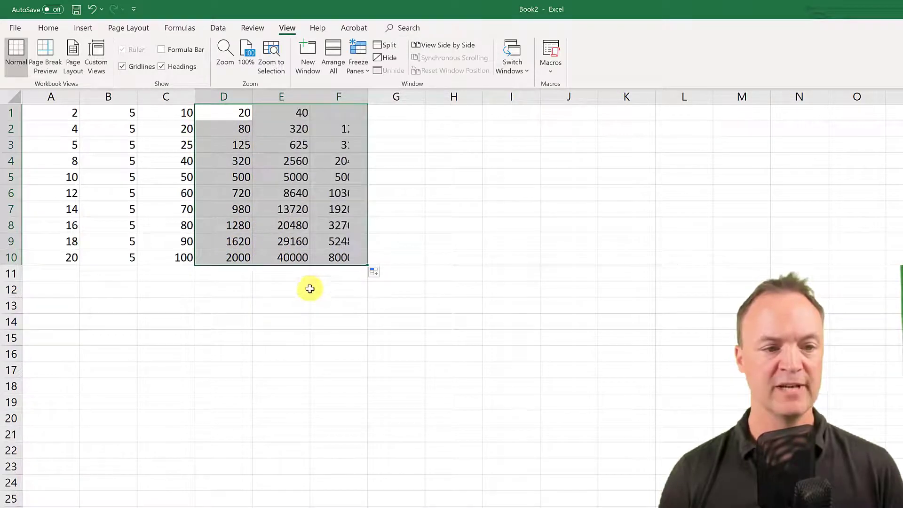
{"action": "left_click", "coordinate": [282, 209]}
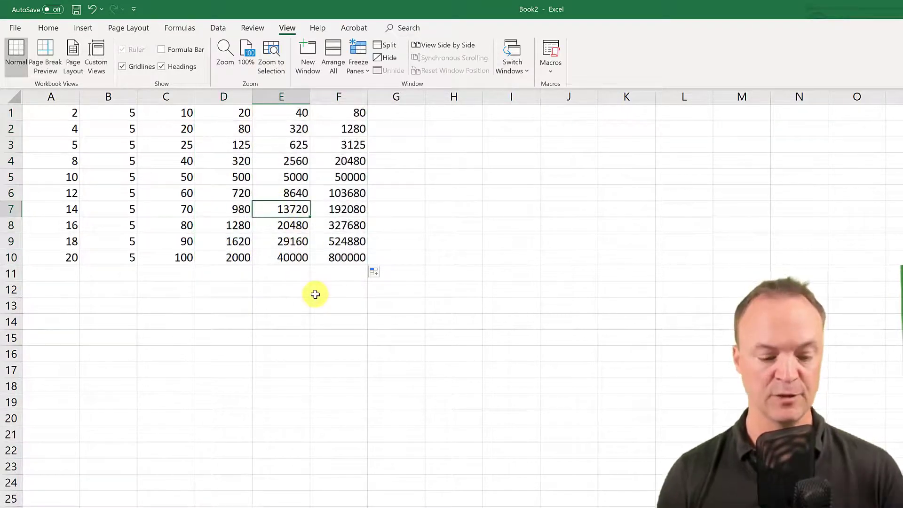
{"action": "key", "text": "F2"}
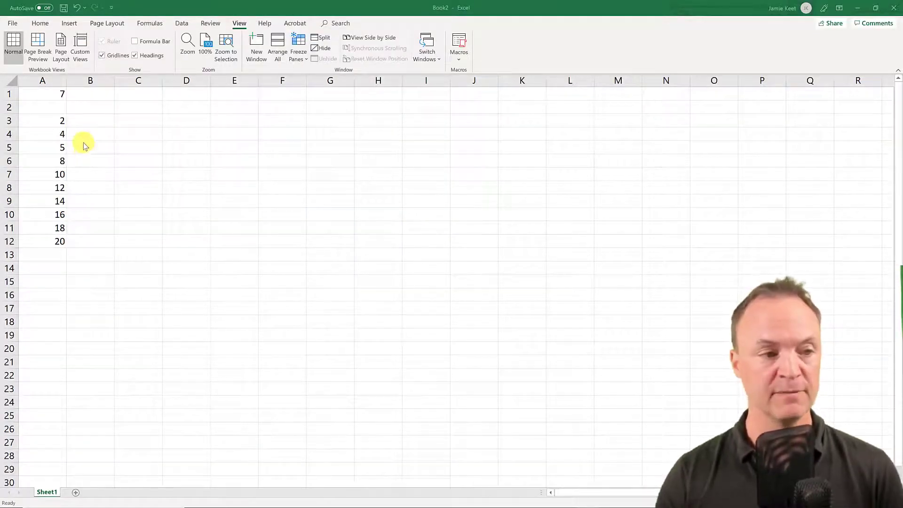
- Enter the formula =A3*$A$1 in cell B3, with the A1 reference fully absolute
{"action": "left_click", "coordinate": [81, 126]}
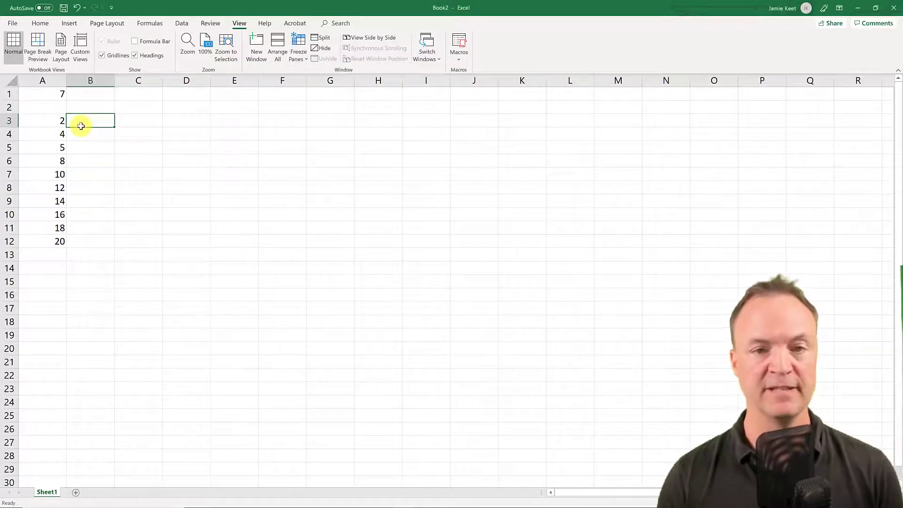
{"action": "type", "text": "="}
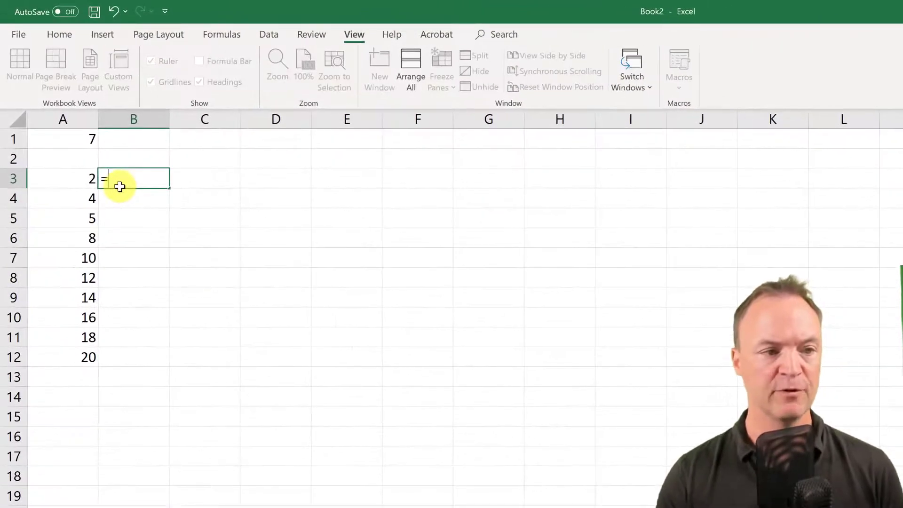
{"action": "left_click", "coordinate": [89, 178]}
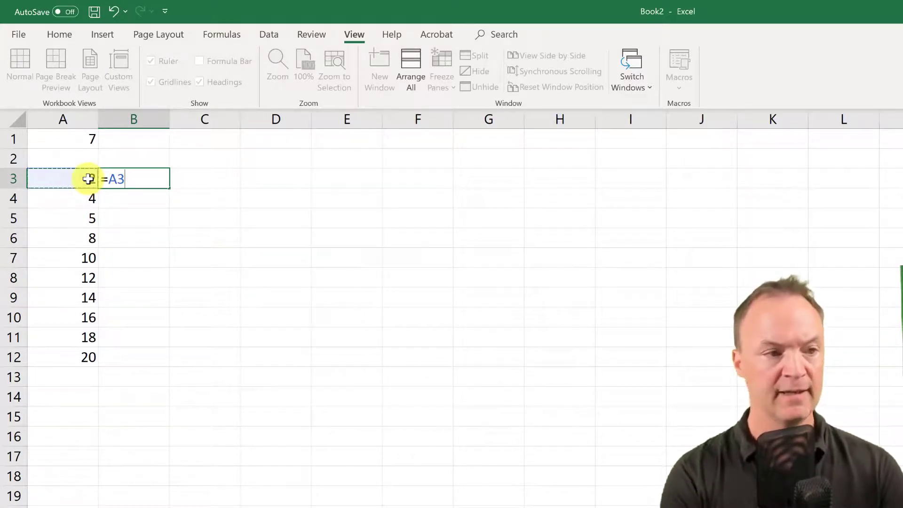
{"action": "type", "text": "*"}
{"action": "left_click", "coordinate": [84, 140]}
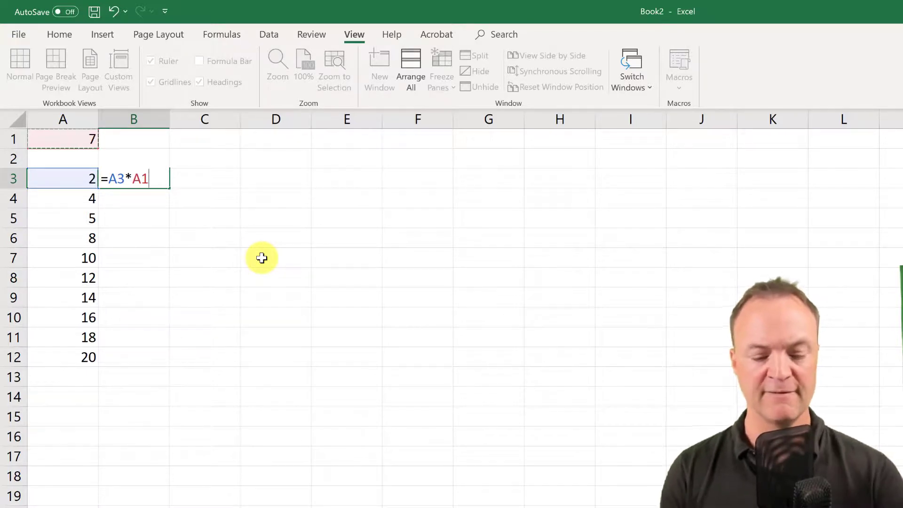
{"action": "key", "text": "F4"}
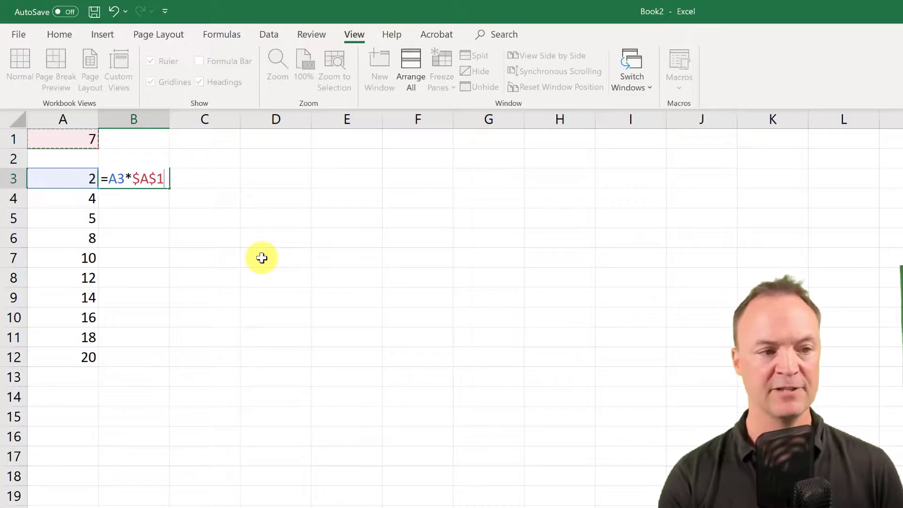
{"action": "key", "text": "Return"}
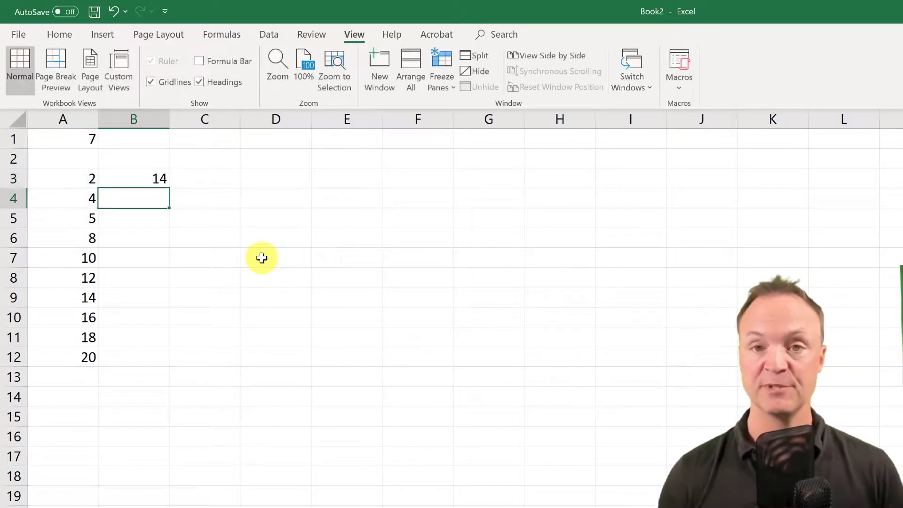
- Fill B3's formula down through B12
{"action": "left_click", "coordinate": [161, 180]}
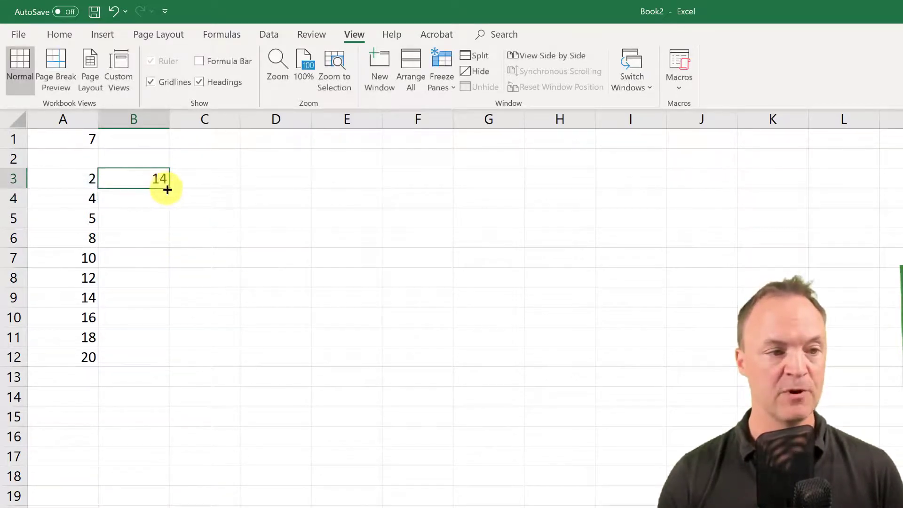
{"action": "left_click_drag", "start_coordinate": [167, 189], "coordinate": [161, 365]}
{"action": "left_click", "coordinate": [243, 468]}
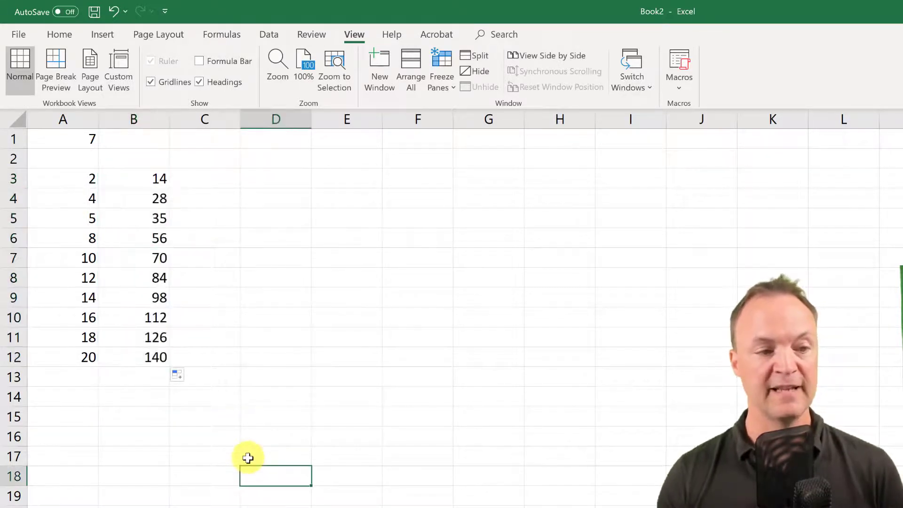
- Examine the cell references in B6's formula and leave the cell unedited
{"action": "left_click", "coordinate": [138, 239]}
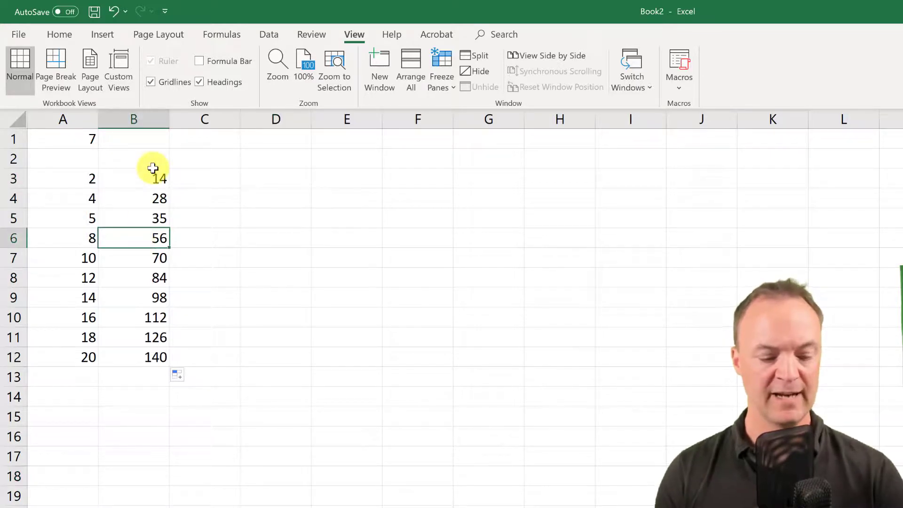
{"action": "key", "text": "F2"}
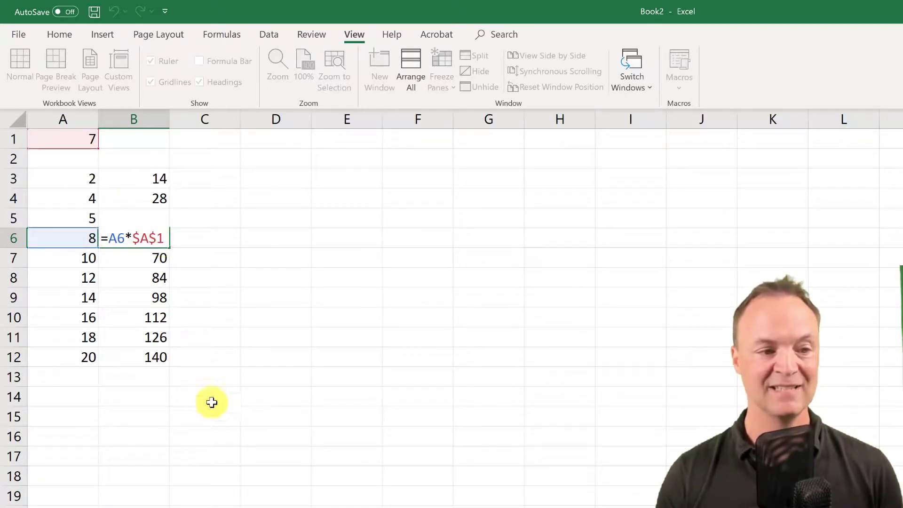
{"action": "left_click", "coordinate": [223, 432]}
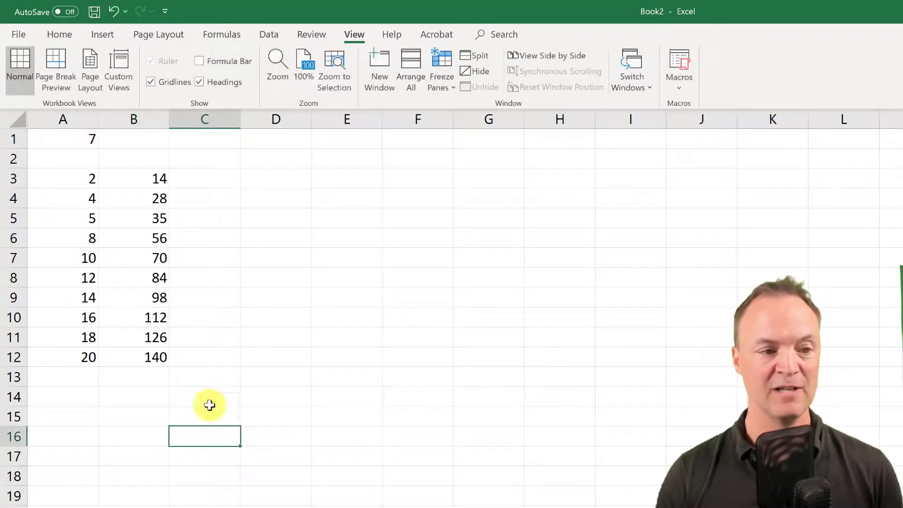
- Fill the column B formulas in rows 3 to 12 across through column E
{"action": "left_click", "coordinate": [149, 179]}
{"action": "mouse_move", "coordinate": [168, 188]}
{"action": "left_mouse_down"}
{"action": "mouse_move", "coordinate": [141, 355]}
{"action": "mouse_move", "coordinate": [146, 369]}
{"action": "mouse_move", "coordinate": [167, 369]}
{"action": "left_mouse_up"}
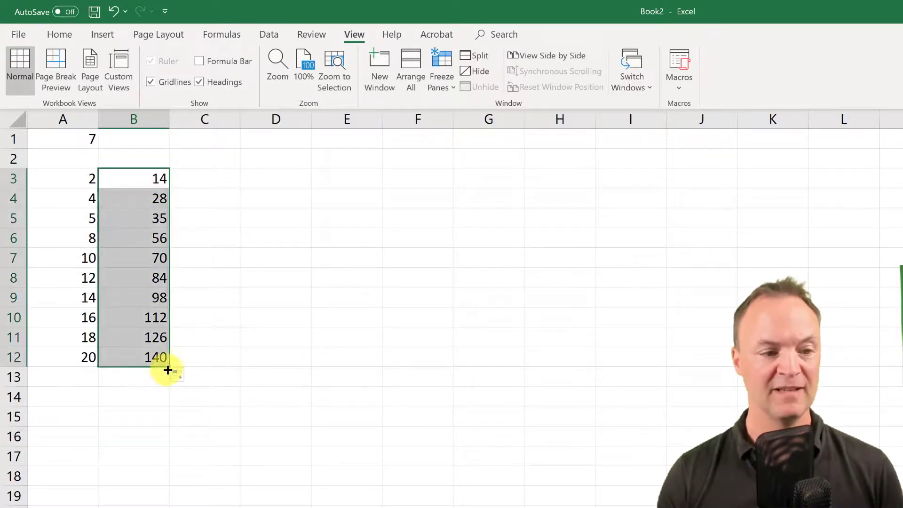
{"action": "left_click", "coordinate": [376, 365], "text": "shift"}
{"action": "key", "text": "ctrl+r"}
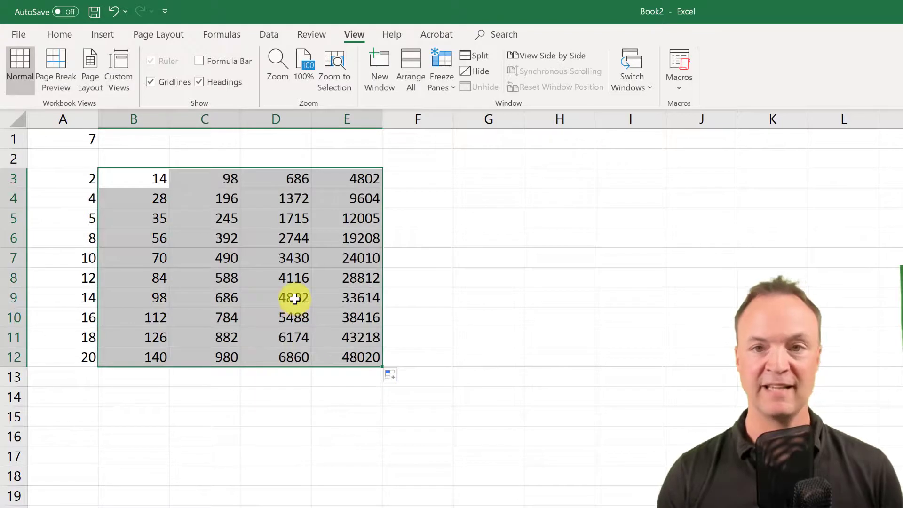
- Examine the cell references in D9's formula and leave the cell unedited
{"action": "left_click", "coordinate": [294, 298]}
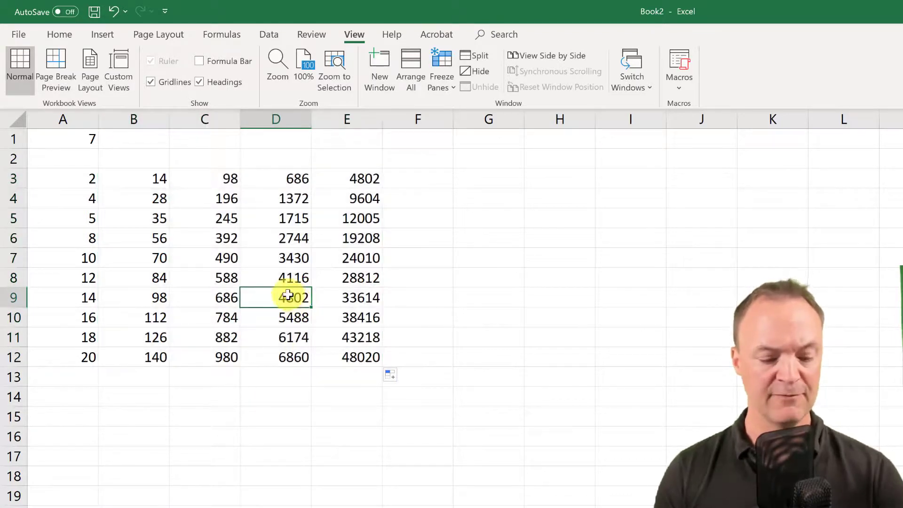
{"action": "key", "text": "F2"}
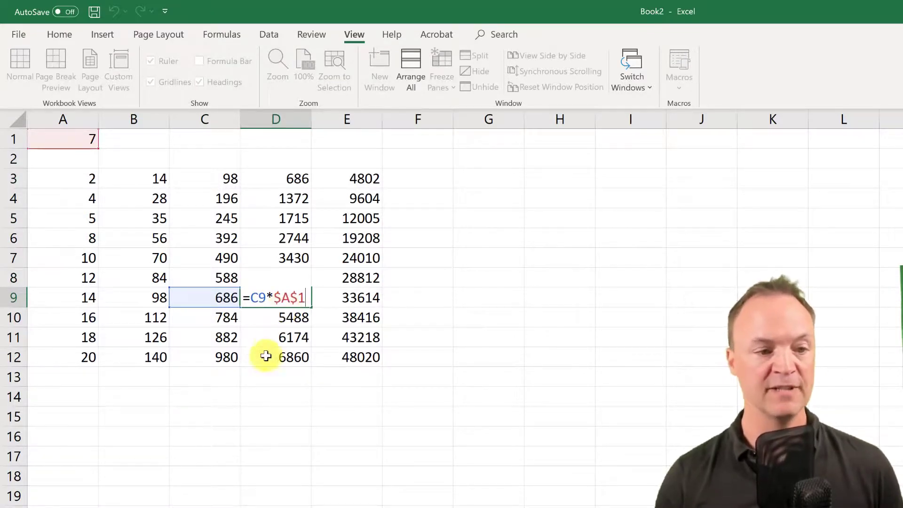
{"action": "left_click", "coordinate": [260, 372]}
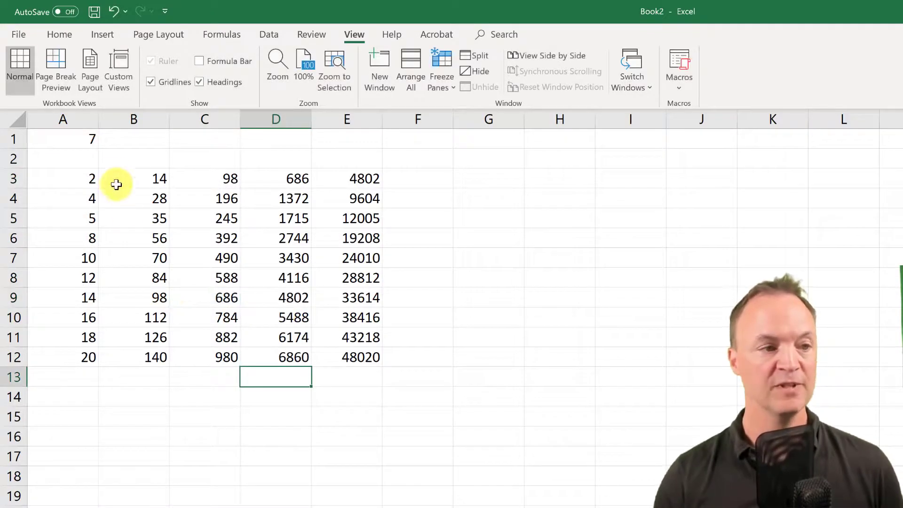
- Change the multiplier in cell A1 to 5
{"action": "left_click", "coordinate": [84, 137]}
{"action": "key", "text": "F2"}
{"action": "double_click", "coordinate": [95, 140]}
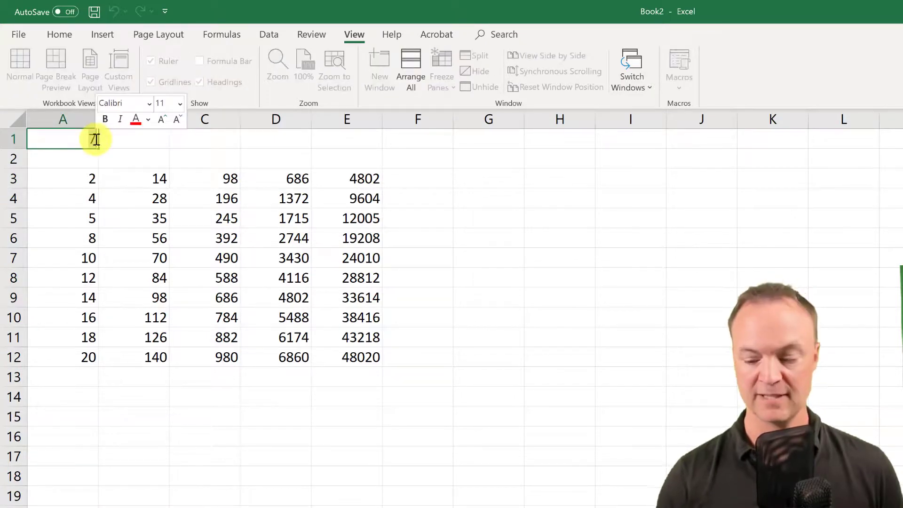
{"action": "type", "text": "5"}
{"action": "key", "text": "Return"}
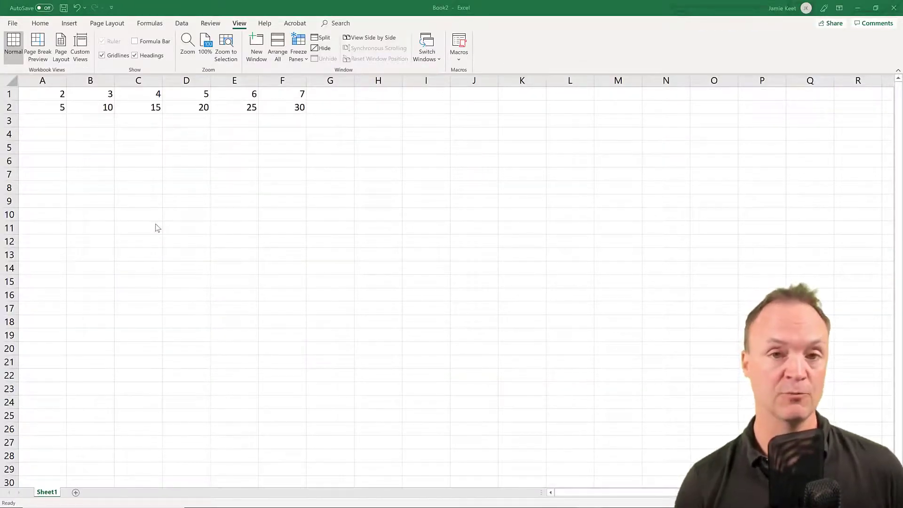
- Enter the formula =A2*A$1 in cell A3, cycling the A1 reference until only its row is absolute
{"action": "left_click", "coordinate": [54, 124]}
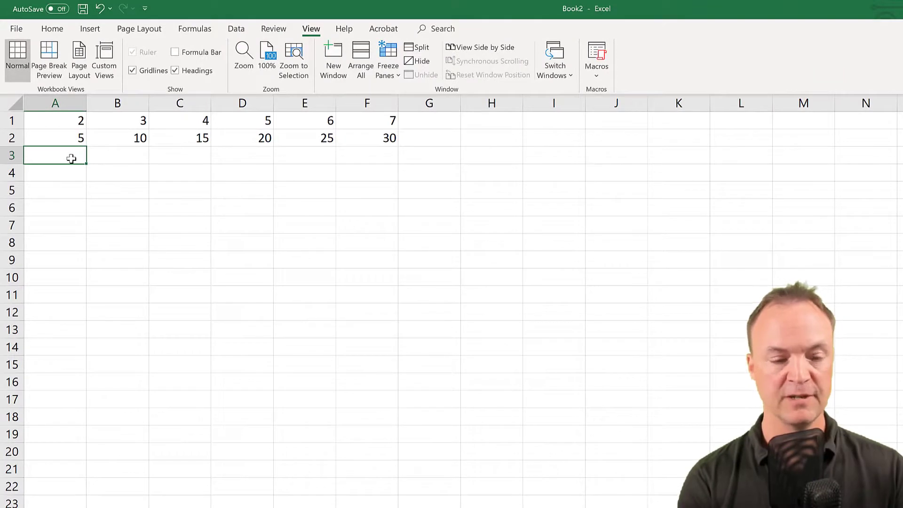
{"action": "type", "text": "="}
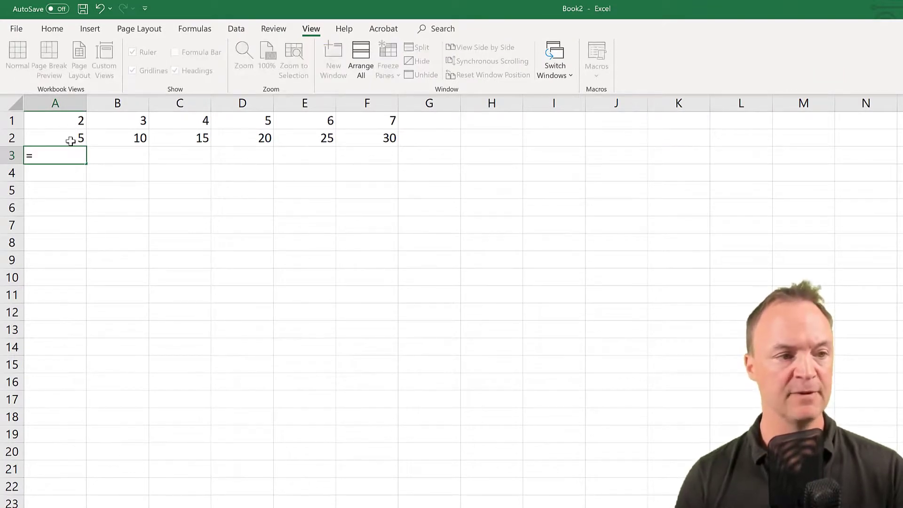
{"action": "left_click", "coordinate": [65, 140]}
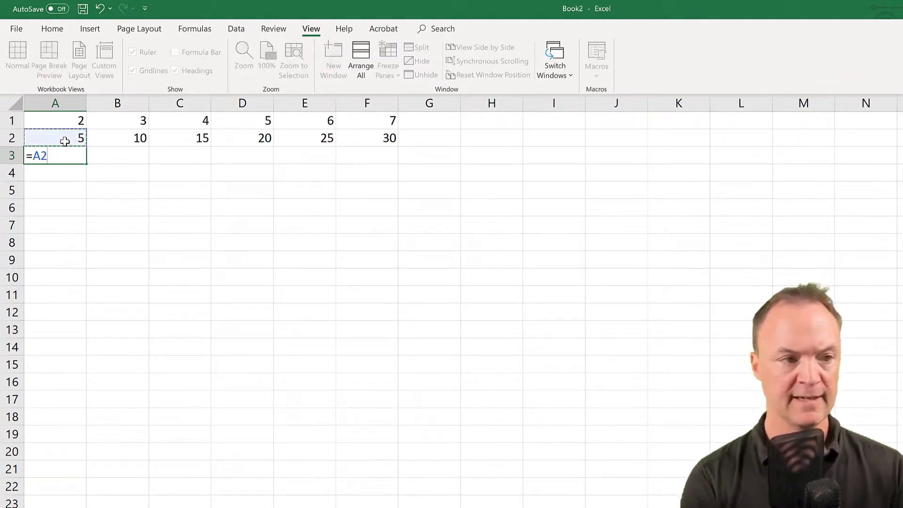
{"action": "type", "text": "*"}
{"action": "left_click", "coordinate": [61, 121]}
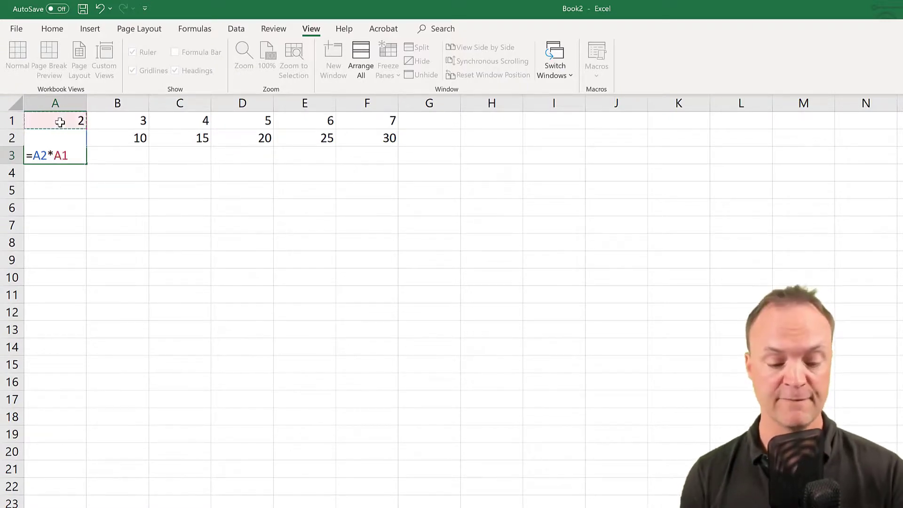
{"action": "key", "text": "F4"}
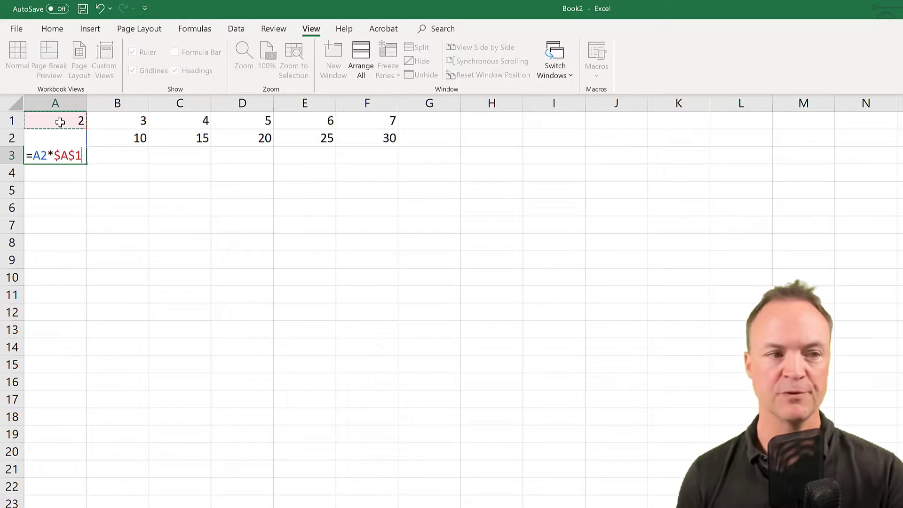
{"action": "key", "text": "F4"}
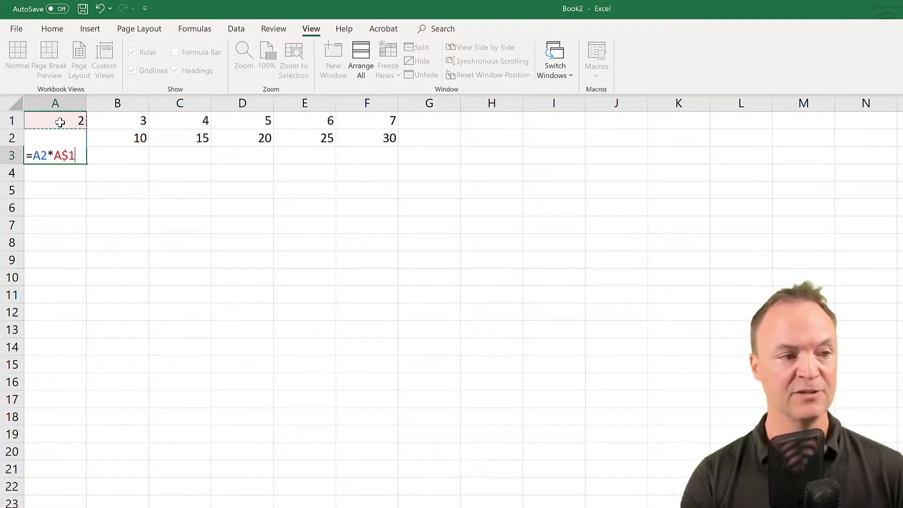
{"action": "key", "text": "Return"}
- Fill A3's formula across to F3 and the resulting row down through row 17
{"action": "left_click", "coordinate": [61, 160]}
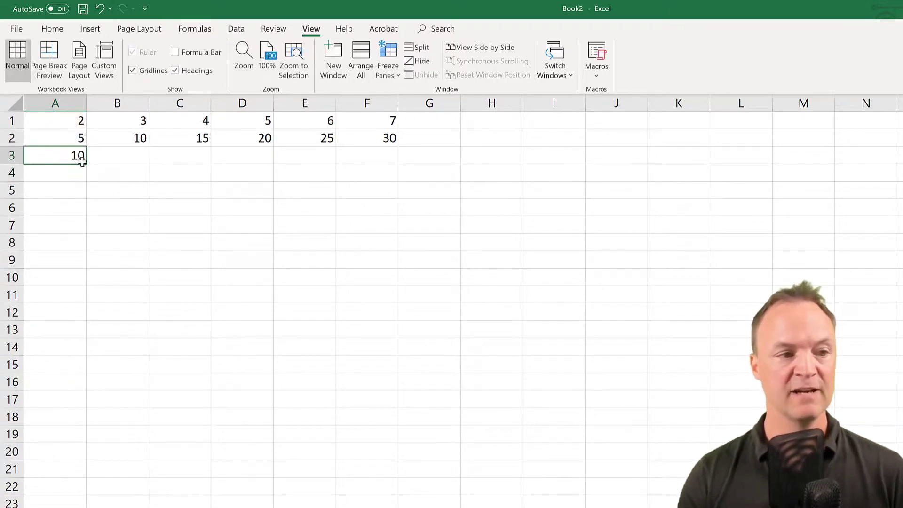
{"action": "left_click_drag", "start_coordinate": [86, 163], "coordinate": [383, 172]}
{"action": "left_click", "coordinate": [381, 210]}
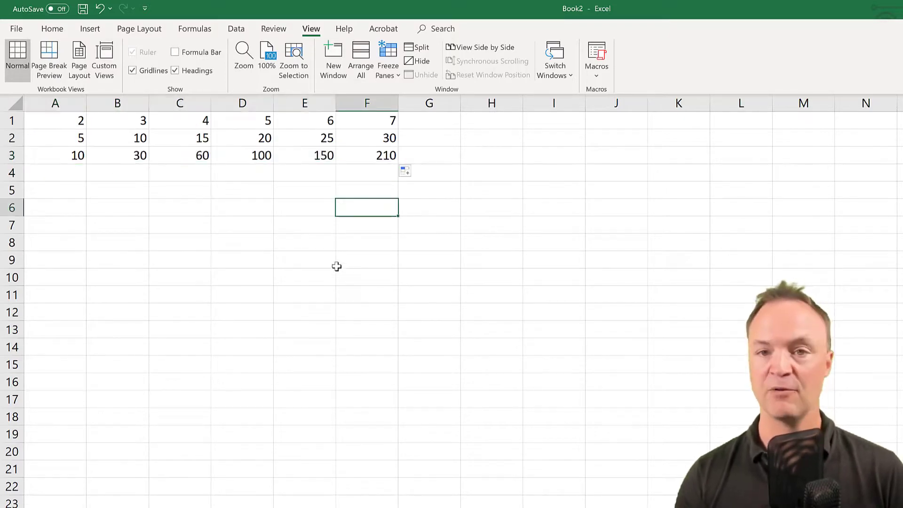
{"action": "left_click_drag", "start_coordinate": [74, 158], "coordinate": [401, 403]}
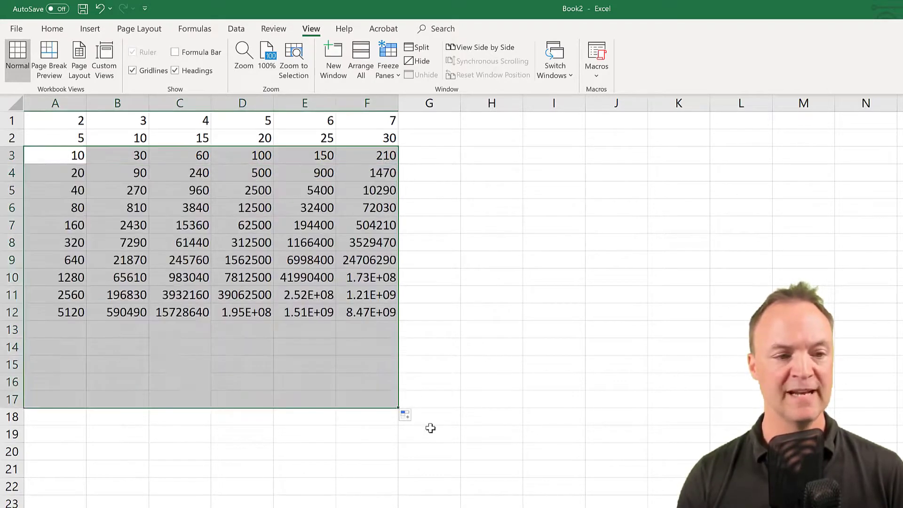
{"action": "left_click", "coordinate": [496, 416]}
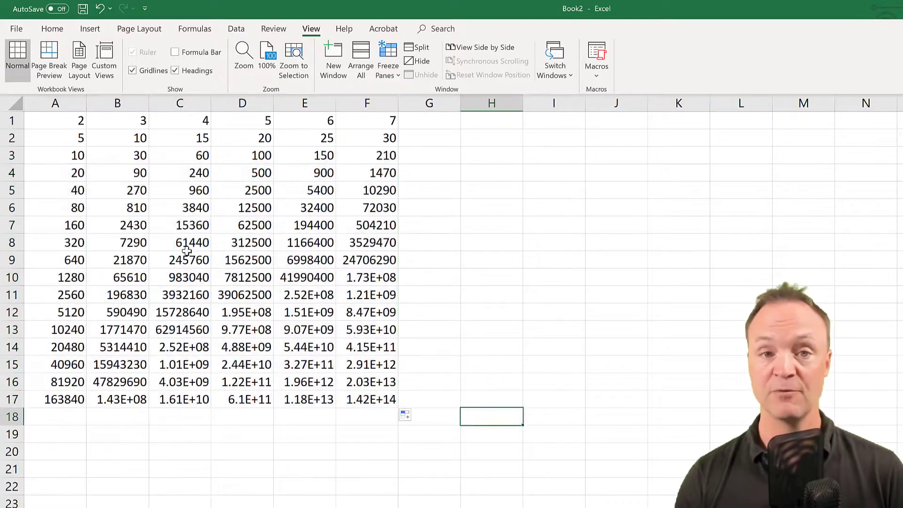
- Examine the mixed cell references in the formulas of C7 and D11
{"action": "left_click", "coordinate": [188, 229]}
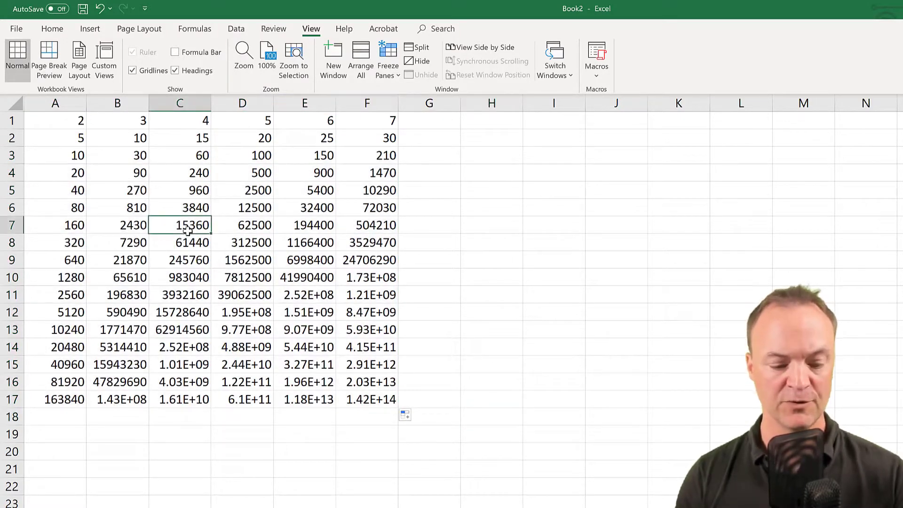
{"action": "double_click", "coordinate": [187, 229]}
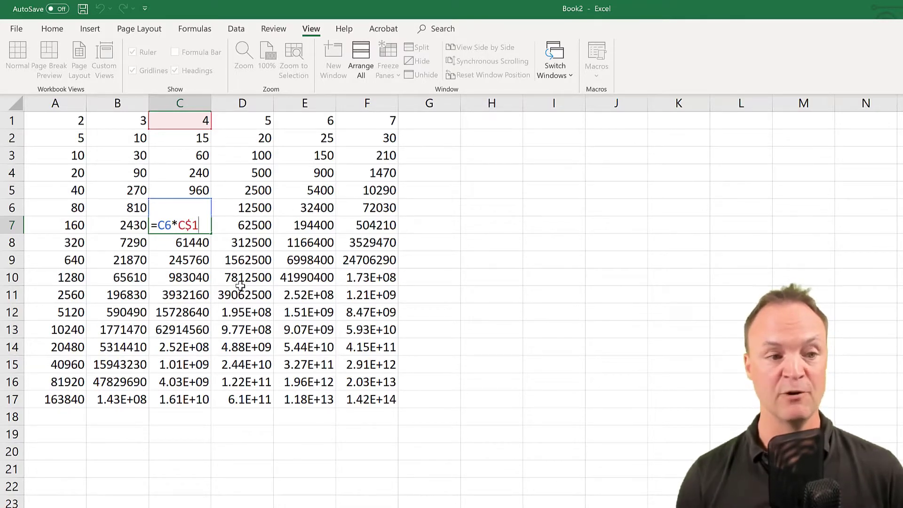
{"action": "left_click", "coordinate": [271, 297]}
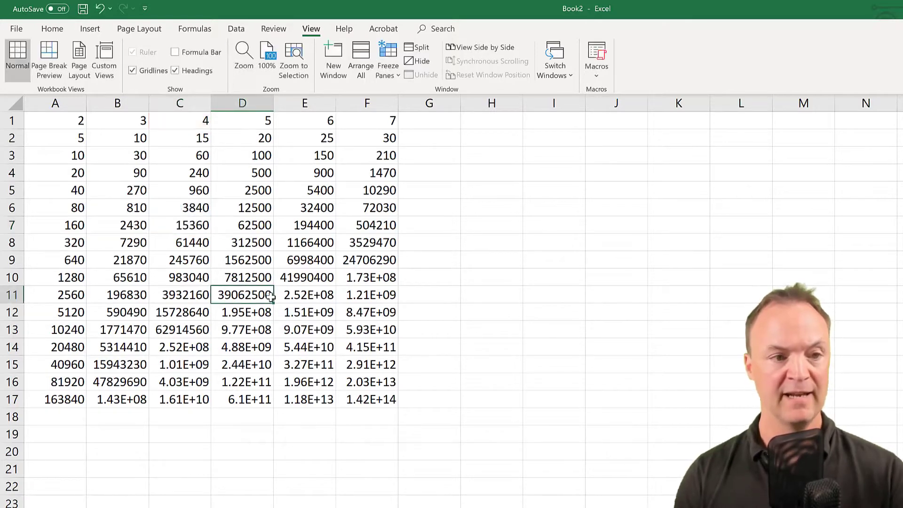
{"action": "double_click", "coordinate": [271, 296]}
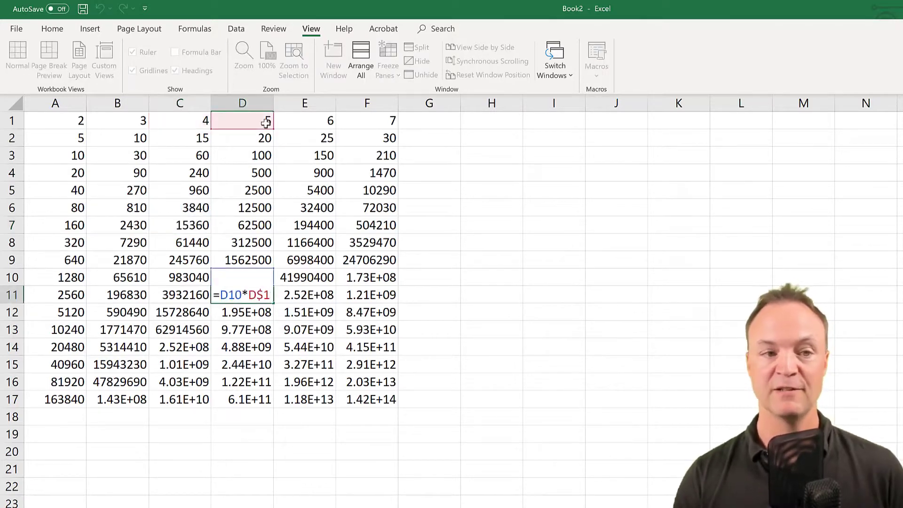